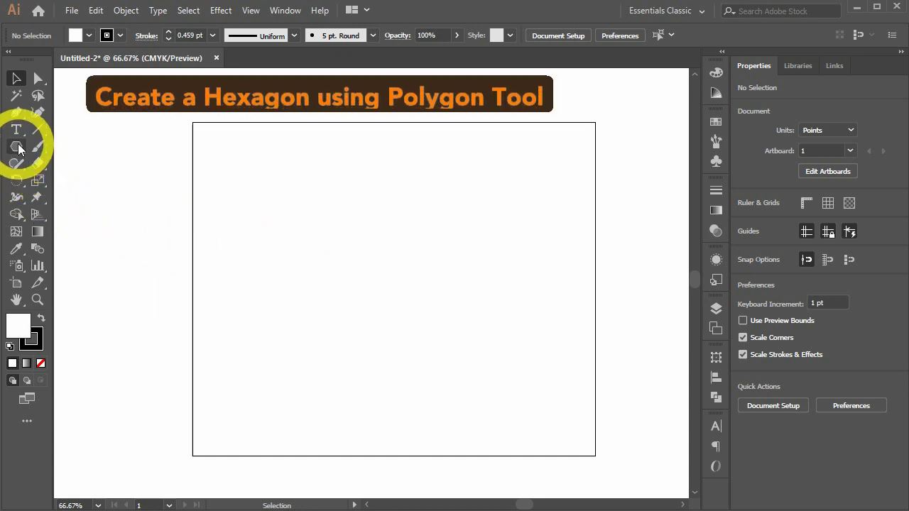
# Step: Draw a hexagon of about 145 × 126 pt in the upper middle of the artboard with the Polygon Tool
pyautogui.moveTo(18, 148); pyautogui.dragTo(79, 202)
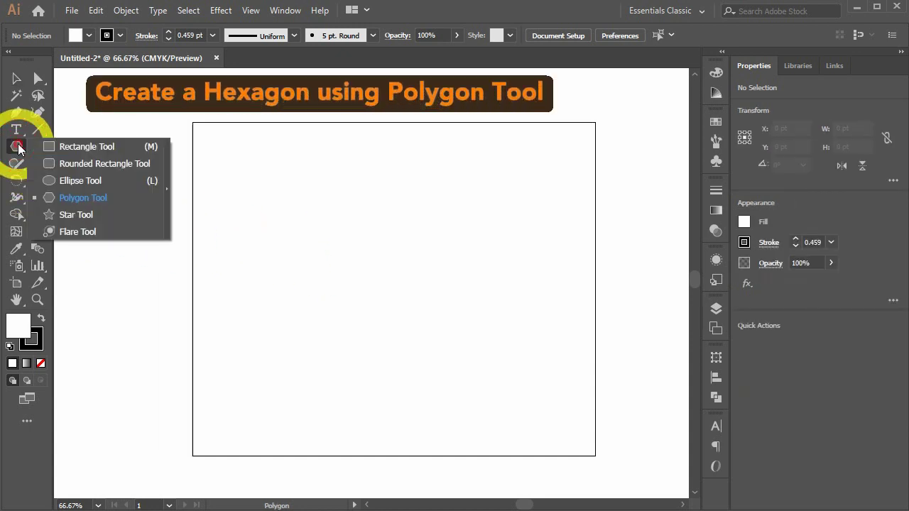
pyautogui.click(56, 200)
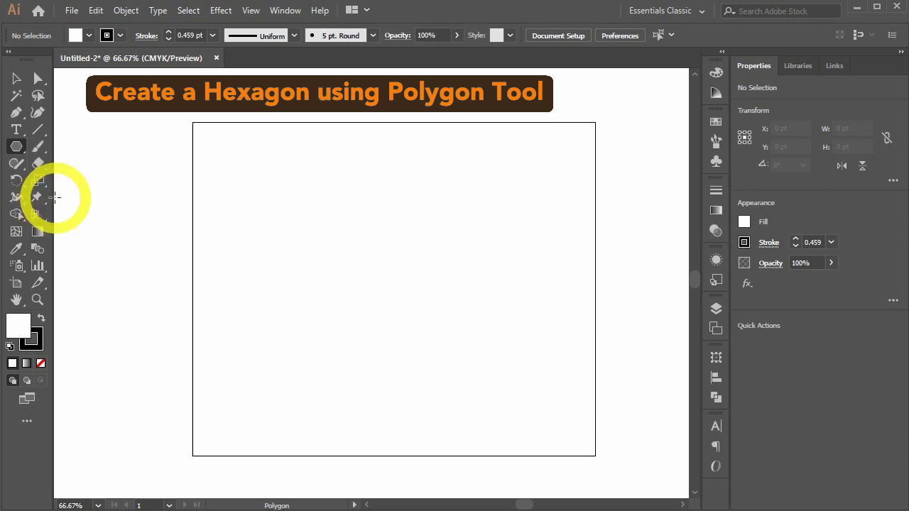
pyautogui.moveTo(387, 218); pyautogui.dragTo(421, 245)
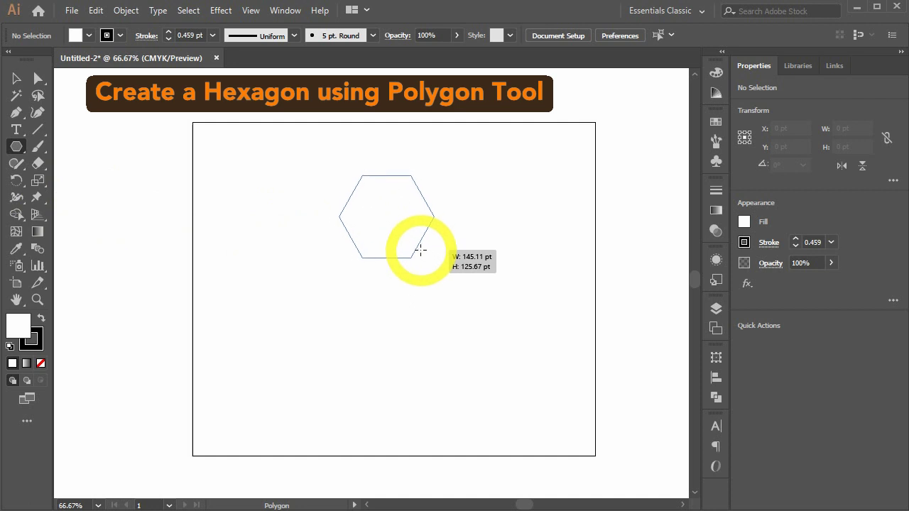
# Step: Scale the hexagon down from a corner to about 82.53 × 71.47 pt
pyautogui.moveTo(422, 246); pyautogui.dragTo(422, 246)
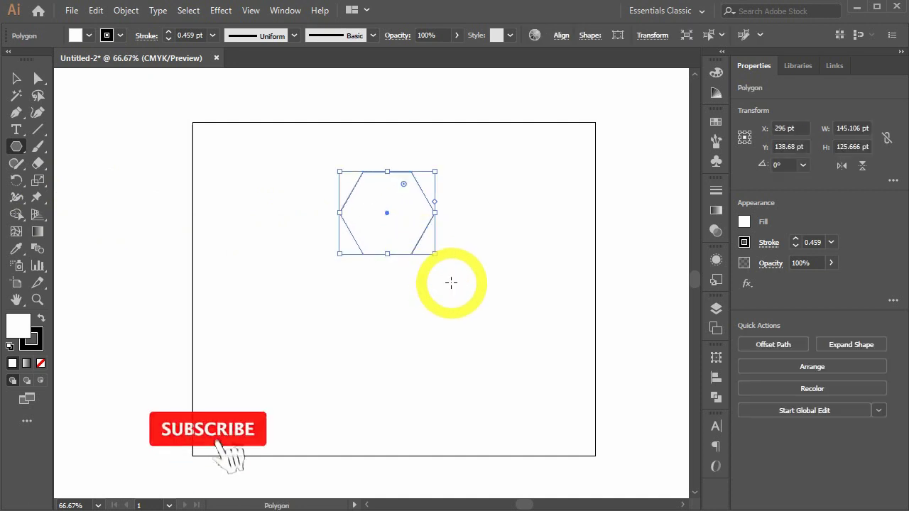
pyautogui.click(448, 287)
pyautogui.click(383, 233)
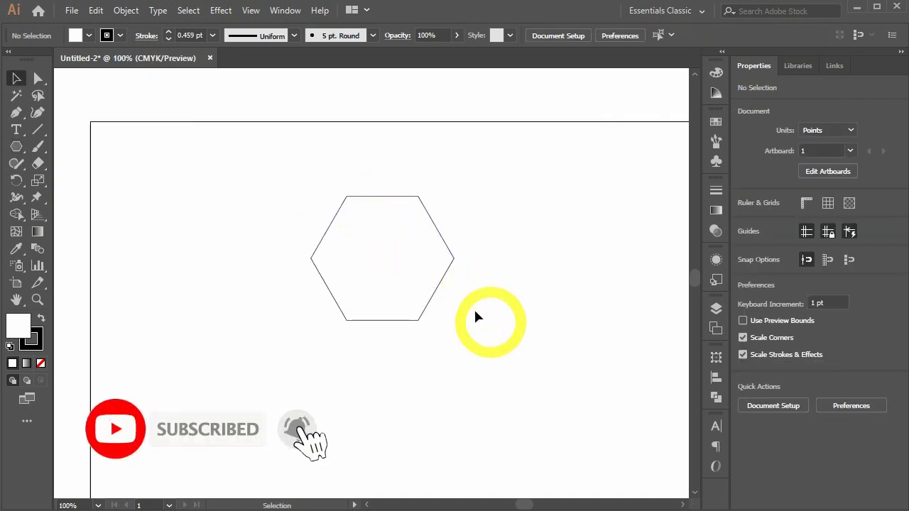
pyautogui.click(442, 284)
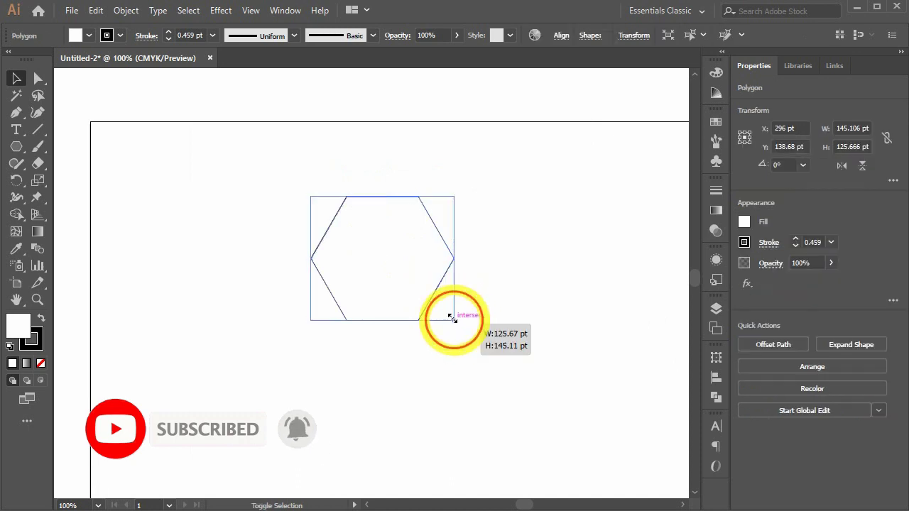
pyautogui.moveTo(451, 318); pyautogui.dragTo(392, 267)
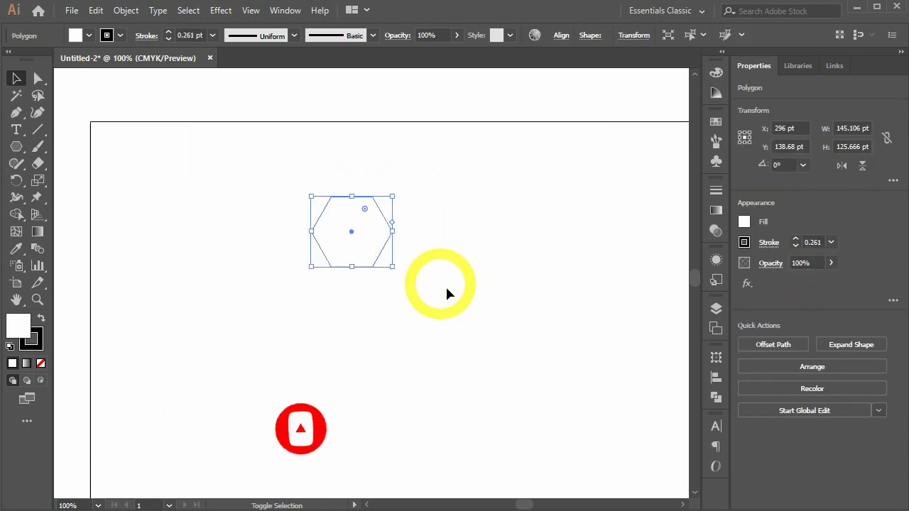
# Step: Give the hexagon a 2 pt black outline
pyautogui.click(442, 291)
pyautogui.hotkey('ctrl', '+')
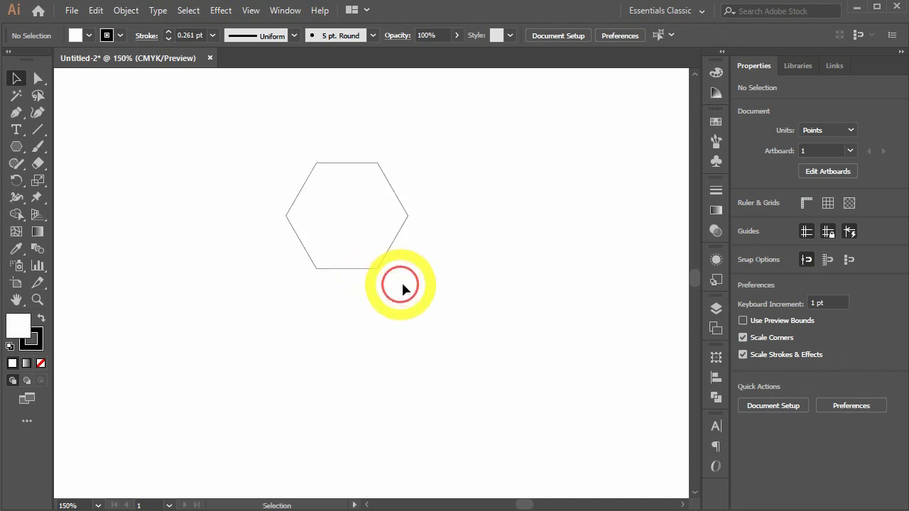
pyautogui.click(401, 237)
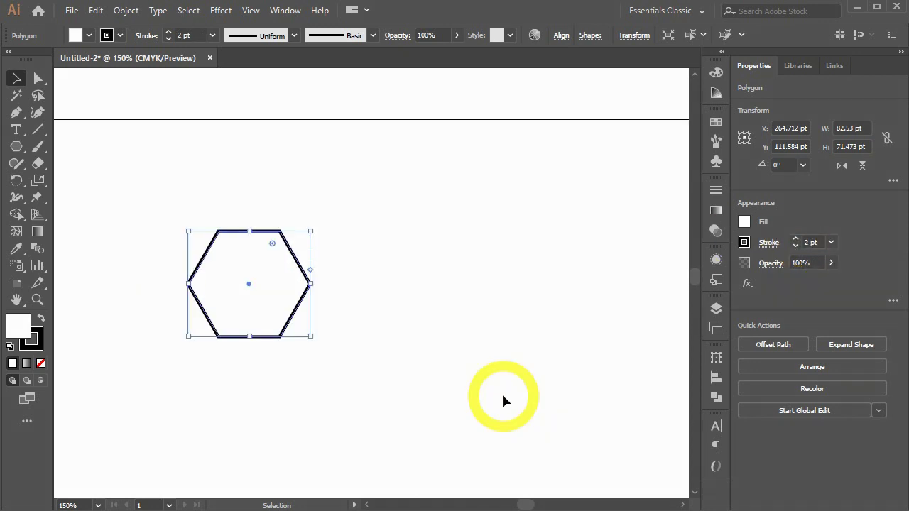
pyautogui.click(371, 377)
pyautogui.moveTo(371, 377)
pyautogui.mouseDown()
pyautogui.moveTo(485, 339)
pyautogui.moveTo(482, 346)
pyautogui.mouseUp()
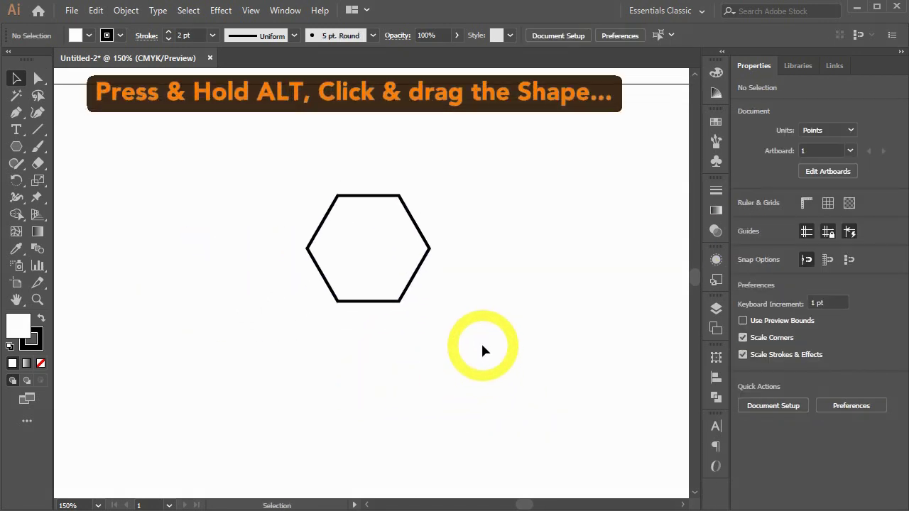
# Step: Alt-drag a copy of the hexagon against the original's upper-right side
pyautogui.keyDown('alt'); pyautogui.moveTo(418, 276); pyautogui.dragTo(508, 222); pyautogui.keyUp('alt')
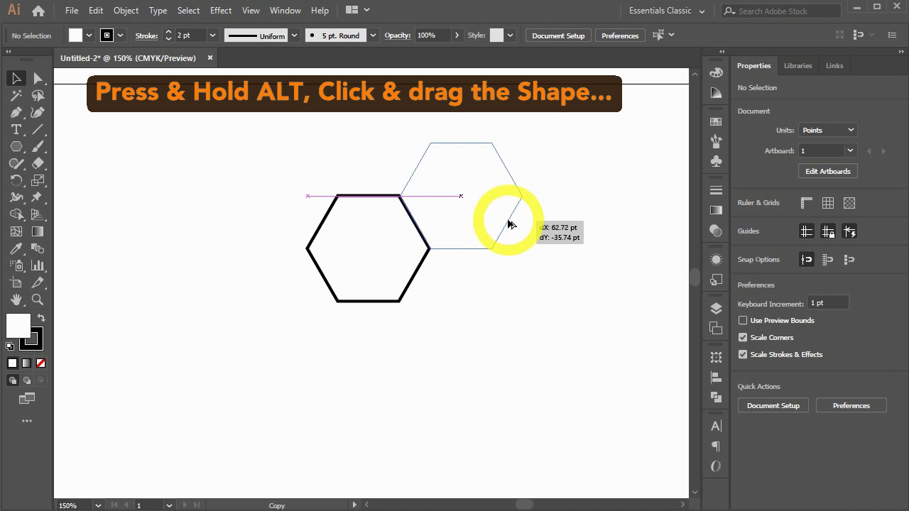
pyautogui.keyDown('alt'); pyautogui.moveTo(512, 368); pyautogui.dragTo(458, 242); pyautogui.keyUp('alt')
pyautogui.click(510, 362)
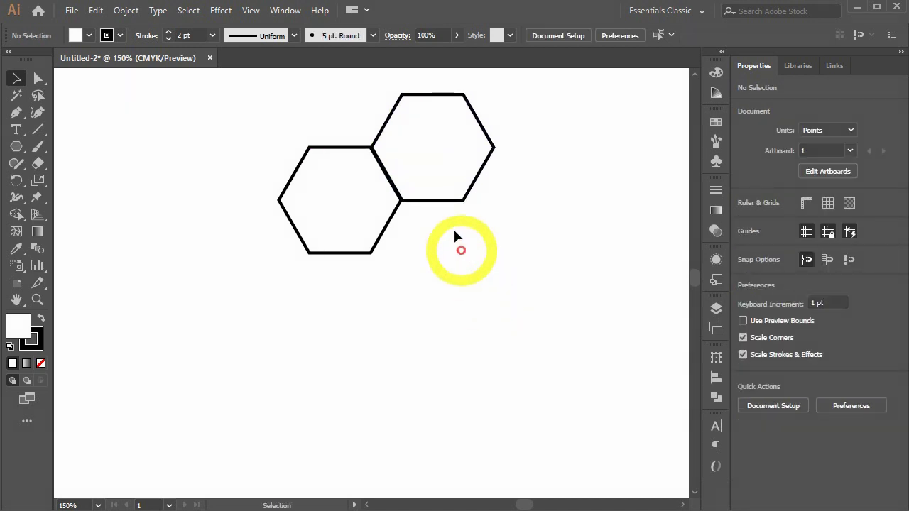
pyautogui.scroll(10, 385, 158)
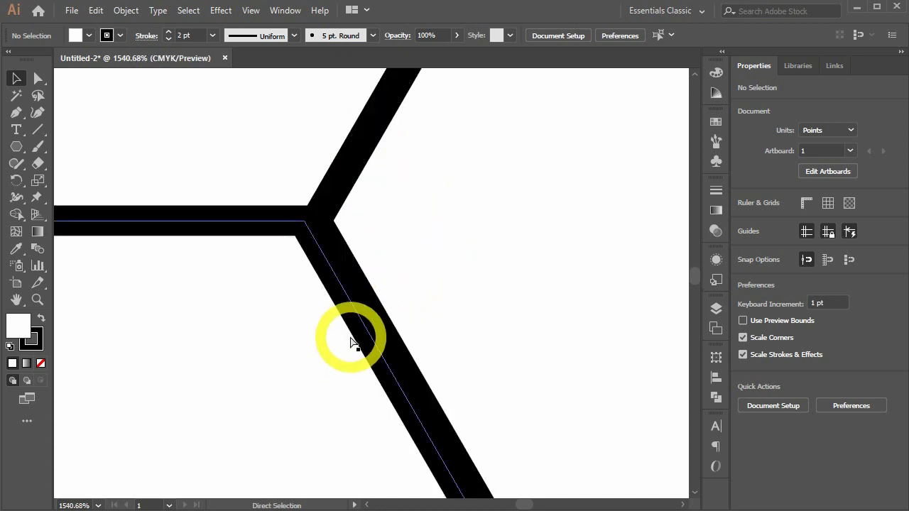
# Step: Snap the copy's edge exactly onto the original in Outline view, then return to Preview
pyautogui.hotkey('ctrl', 'y')
pyautogui.scroll(5, 316, 213)
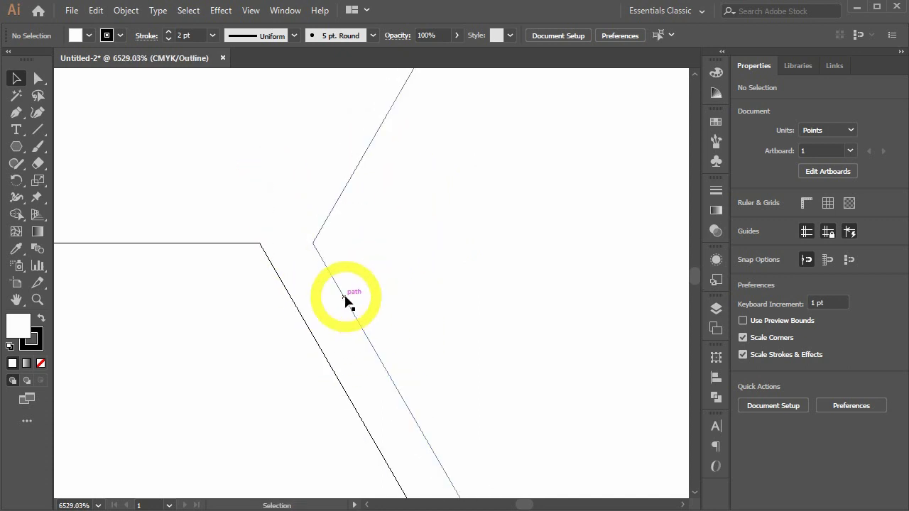
pyautogui.moveTo(345, 300); pyautogui.dragTo(296, 301)
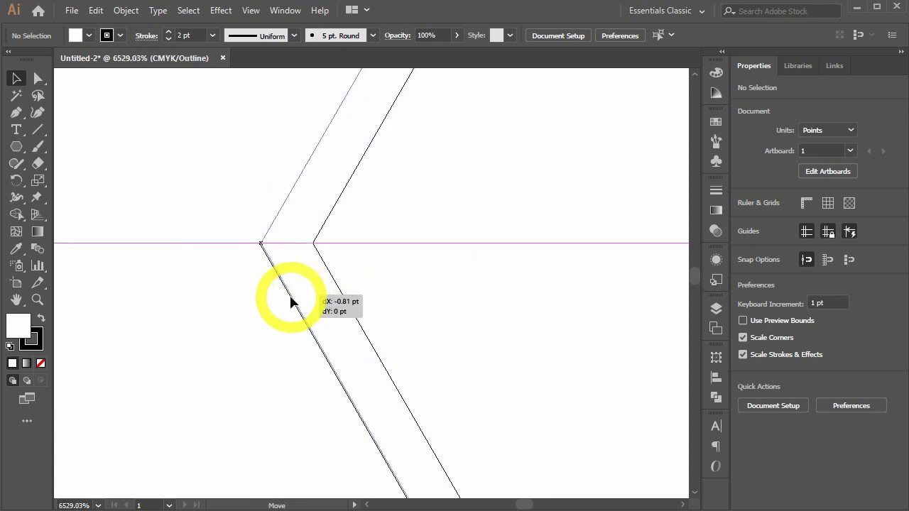
pyautogui.moveTo(289, 302); pyautogui.dragTo(290, 302)
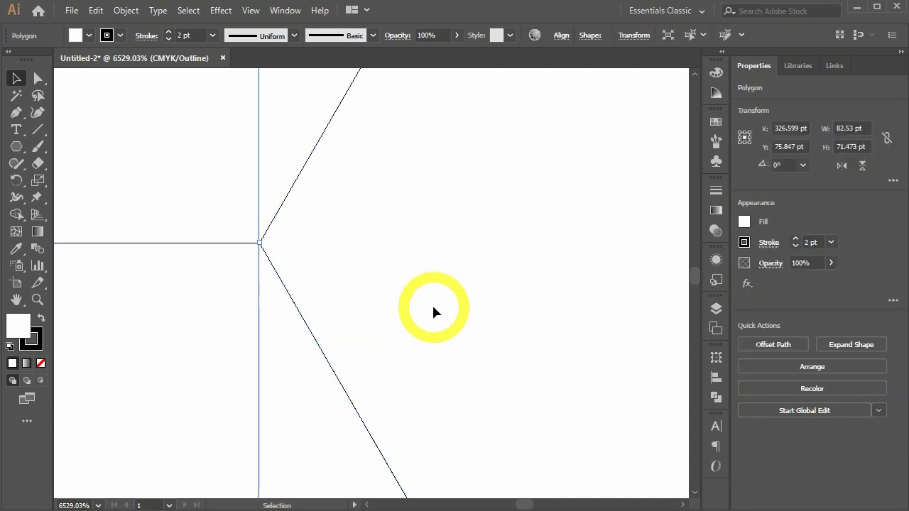
pyautogui.click(435, 313)
pyautogui.hotkey('ctrl', '-')
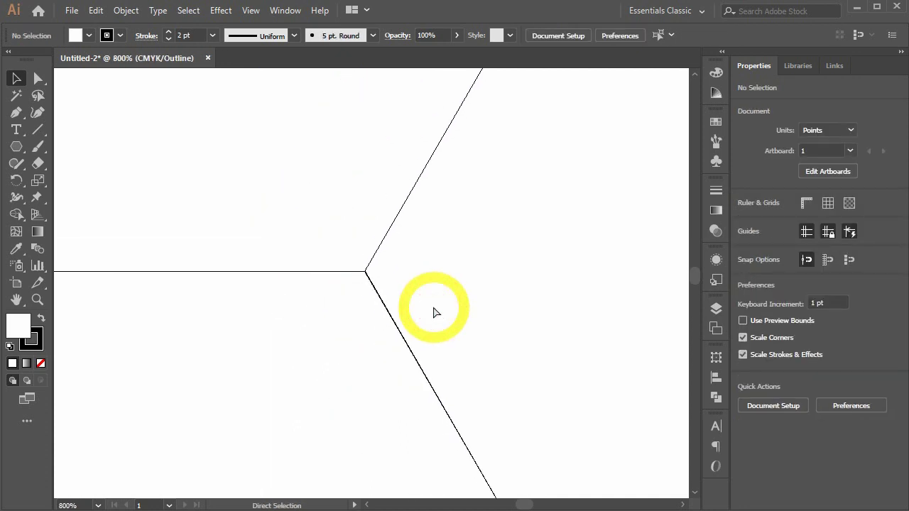
pyautogui.hotkey('ctrl', 'y')
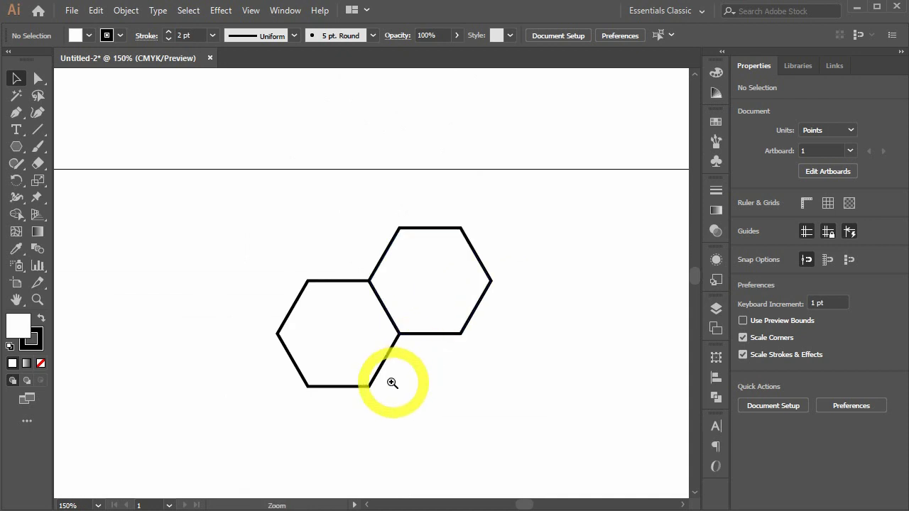
pyautogui.keyDown('ctrl'); pyautogui.click(391, 381); pyautogui.keyUp('ctrl')
pyautogui.scroll(-3, 440, 299)
# Step: Copy the top hexagon straight down below the centre one
pyautogui.moveTo(441, 186); pyautogui.dragTo(441, 332)
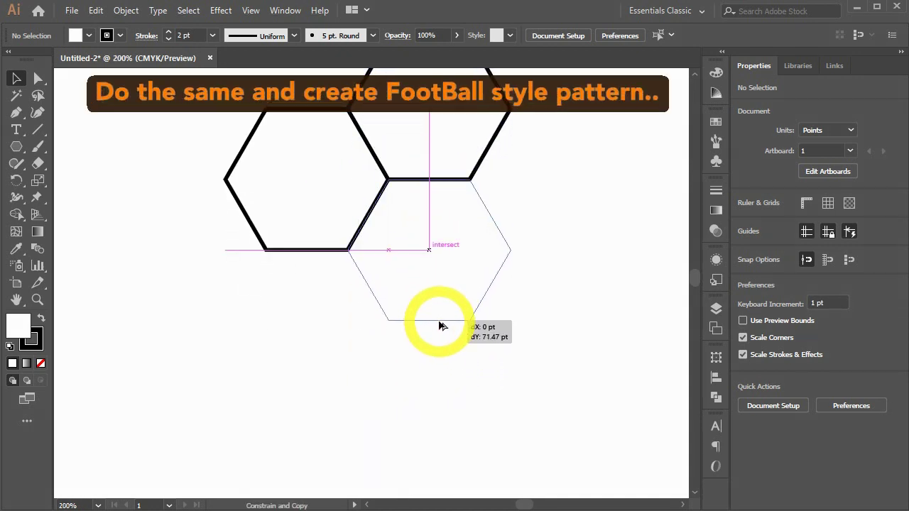
pyautogui.click(536, 391)
pyautogui.hotkey('ctrl', '-')
pyautogui.hotkey('ctrl', '-')
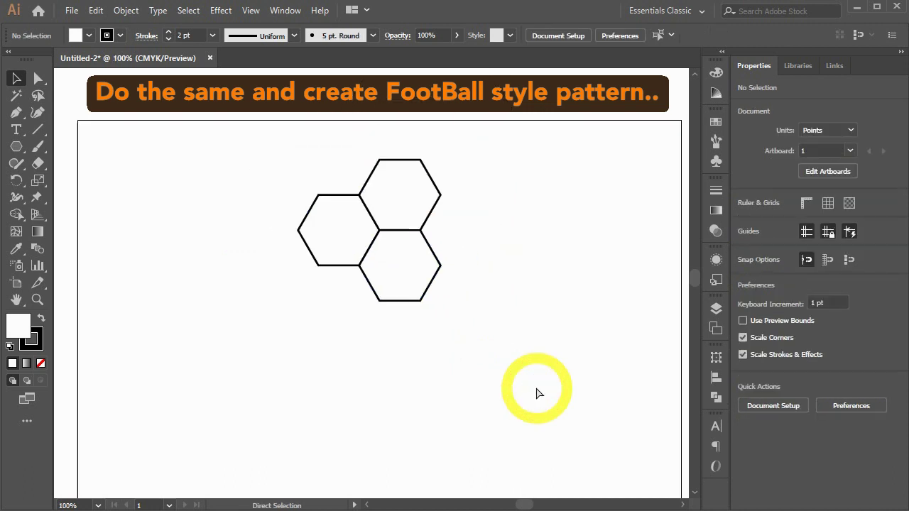
pyautogui.keyDown('ctrl'); pyautogui.click(368, 285); pyautogui.keyUp('ctrl')
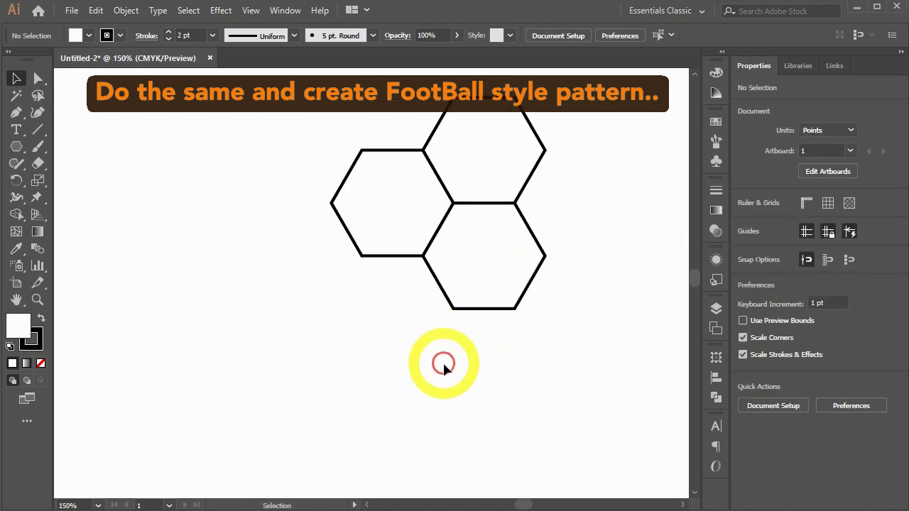
# Step: Add a hexagon copy at the lower left and move it snugly into place
pyautogui.moveTo(518, 309)
pyautogui.keyDown('alt'); pyautogui.mouseDown()
pyautogui.moveTo(426, 360)
pyautogui.moveTo(443, 361)
pyautogui.mouseUp(); pyautogui.keyUp('alt')
pyautogui.keyDown('ctrl'); pyautogui.click(487, 334); pyautogui.keyUp('ctrl')
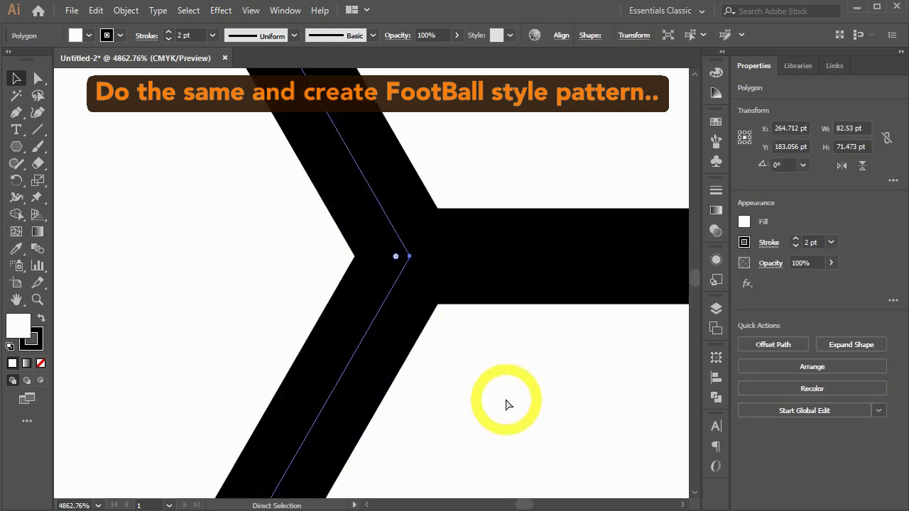
pyautogui.keyDown('ctrl'); pyautogui.keyDown('alt'); pyautogui.click(487, 394); pyautogui.keyUp('alt'); pyautogui.keyUp('ctrl')
pyautogui.keyDown('ctrl'); pyautogui.keyDown('alt'); pyautogui.click(487, 392); pyautogui.keyUp('alt'); pyautogui.keyUp('ctrl')
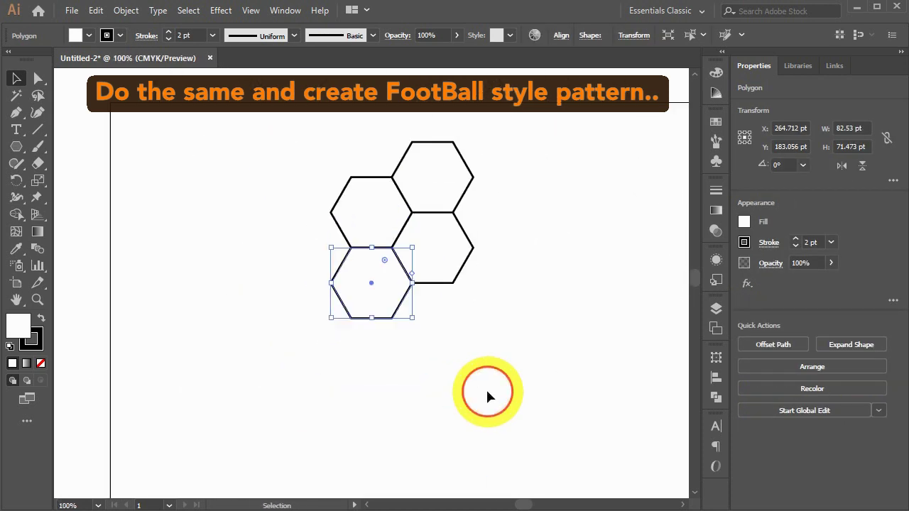
pyautogui.keyDown('ctrl'); pyautogui.click(400, 282); pyautogui.keyUp('ctrl')
pyautogui.moveTo(361, 254); pyautogui.dragTo(432, 300)
# Step: Copy the upper hexagon to the right and close the gap in Outline view
pyautogui.keyDown('alt'); pyautogui.moveTo(372, 215); pyautogui.dragTo(463, 264); pyautogui.keyUp('alt')
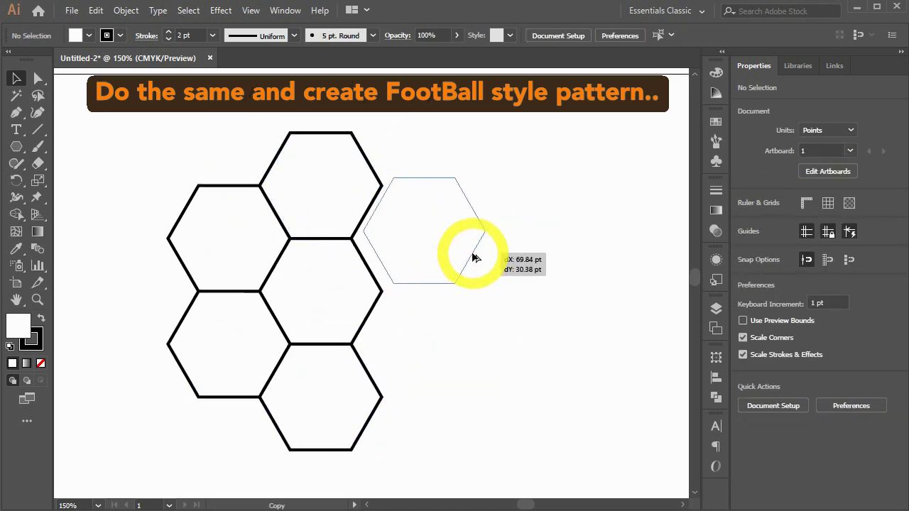
pyautogui.scroll(5, 426, 274)
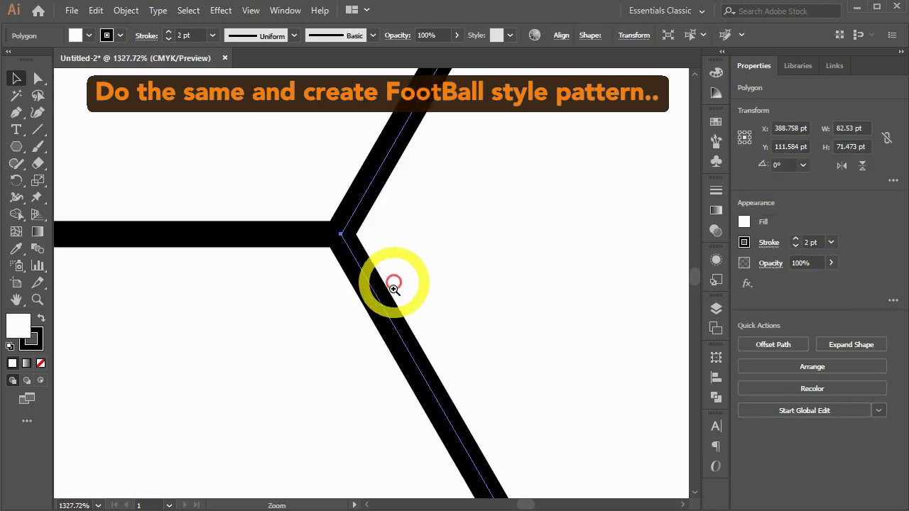
pyautogui.scroll(3, 440, 295)
pyautogui.hotkey('ctrl', 'y')
pyautogui.moveTo(274, 242); pyautogui.dragTo(273, 241)
pyautogui.scroll(-5, 460, 272)
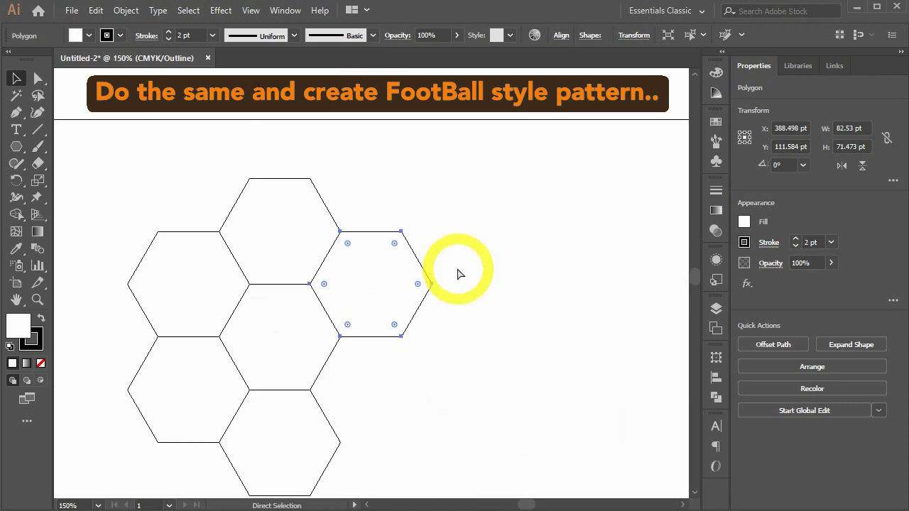
pyautogui.hotkey('ctrl', 'y')
pyautogui.press('v')
pyautogui.click(512, 306)
# Step: Copy the upper-right hexagon down to complete the ring of six around the centre
pyautogui.moveTo(415, 215); pyautogui.dragTo(418, 319)
pyautogui.click(543, 329)
pyautogui.hotkey('ctrl', '-')
pyautogui.hotkey('ctrl', '-')
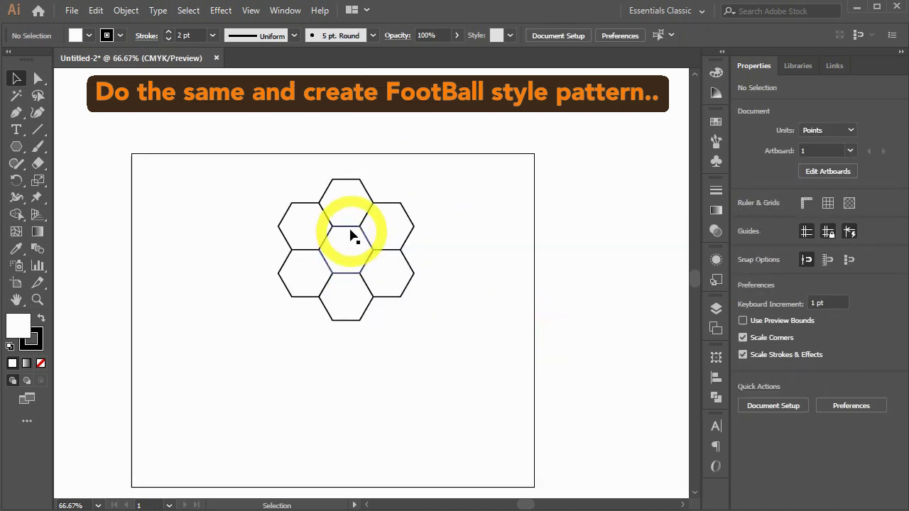
pyautogui.click(353, 239)
# Step: Fill the centre hexagon solid black with Shift+X while the six neighbours stay white
pyautogui.keyDown('shift'); pyautogui.click(349, 243); pyautogui.keyUp('shift')
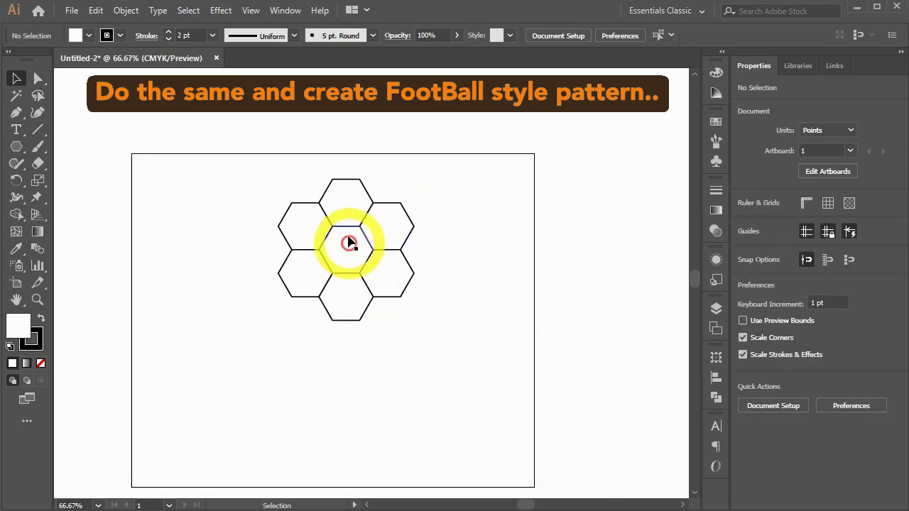
pyautogui.keyDown('shift'); pyautogui.click(349, 243); pyautogui.keyUp('shift')
pyautogui.hotkey('shift', 'x')
pyautogui.click(462, 320)
pyautogui.click(430, 254)
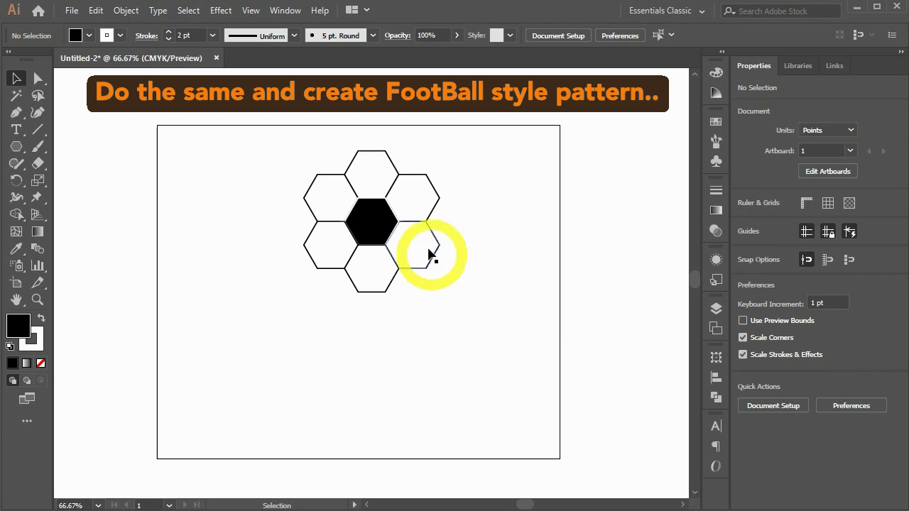
pyautogui.hotkey('shift', 'x')
pyautogui.hotkey('shift', 'x')
pyautogui.click(502, 328)
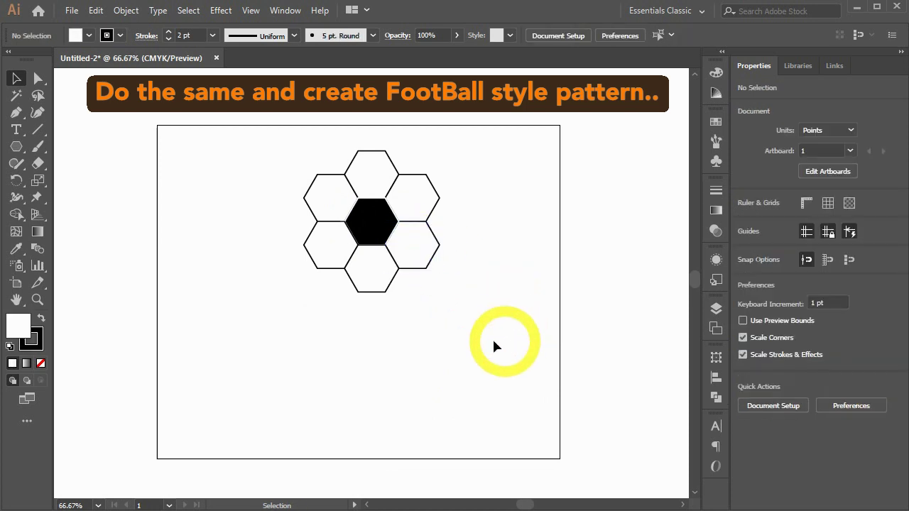
pyautogui.hotkey('ctrl', '1')
pyautogui.click(384, 237)
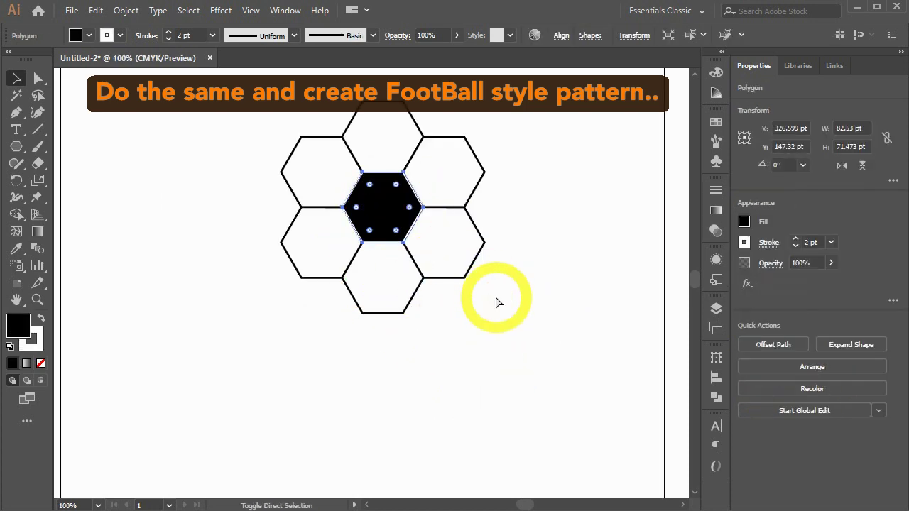
pyautogui.click(497, 304)
pyautogui.hotkey('ctrl', '-')
pyautogui.hotkey('ctrl', '-')
# Step: Place a hexagon copy to the right of the cluster
pyautogui.click(382, 301)
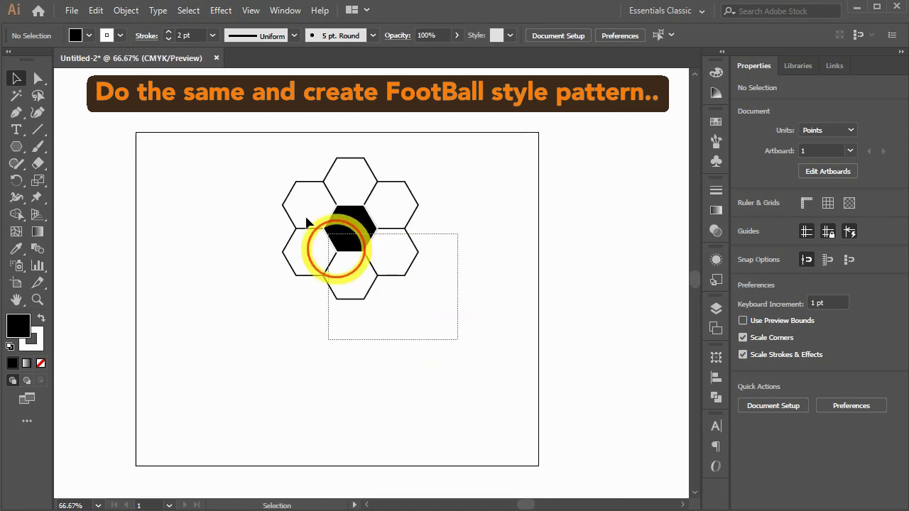
pyautogui.moveTo(324, 234); pyautogui.dragTo(464, 371)
pyautogui.click(465, 371)
pyautogui.hotkey('ctrl', '+')
pyautogui.hotkey('ctrl', '+')
pyautogui.moveTo(328, 265); pyautogui.dragTo(418, 317)
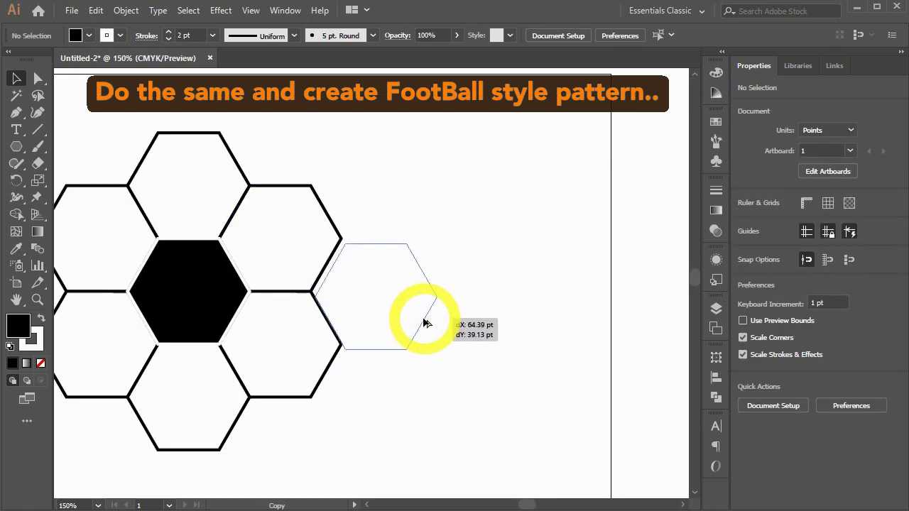
pyautogui.click(397, 263)
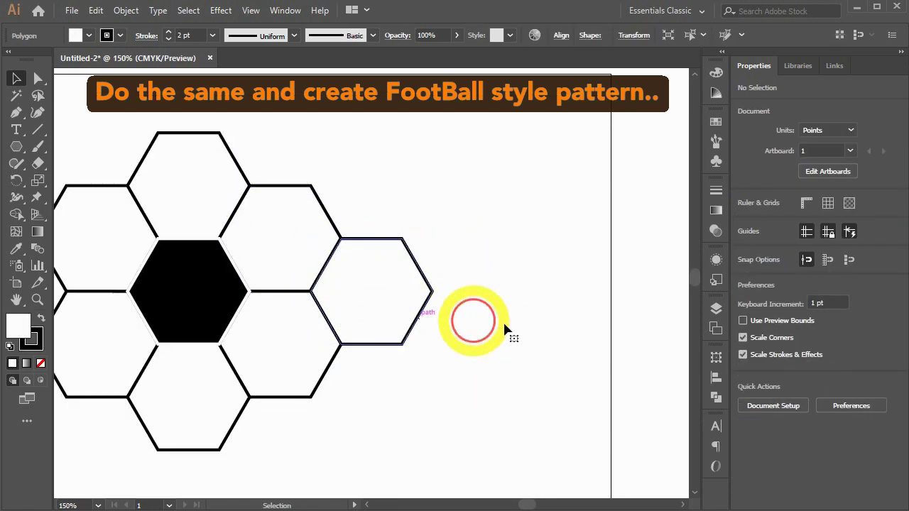
# Step: Fill the new right hexagon black with the Eyedropper, sampling the centre hexagon
pyautogui.press('i')
pyautogui.click(209, 278)
pyautogui.press('v')
pyautogui.click(548, 362)
pyautogui.click(394, 333)
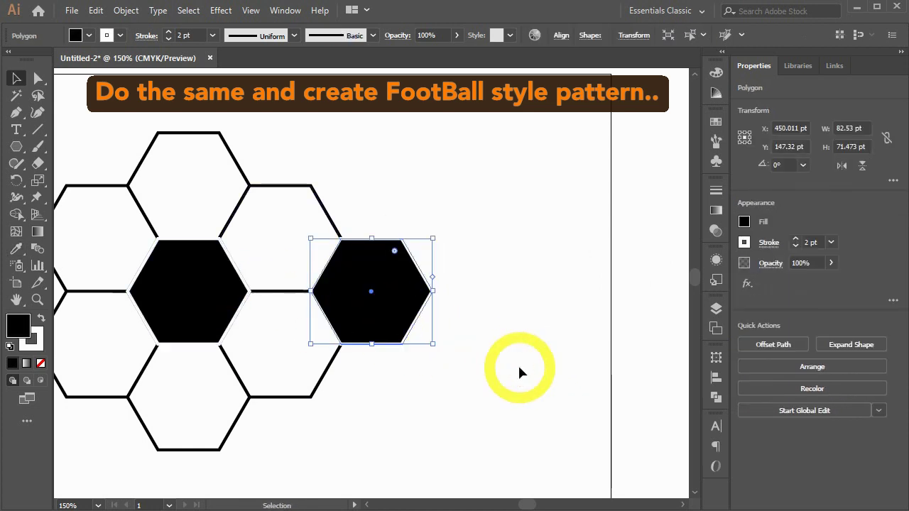
pyautogui.click(518, 368)
# Step: Align the new black hexagon's edge with its neighbour in Outline view
pyautogui.moveTo(289, 278); pyautogui.dragTo(365, 310)
pyautogui.hotkey('ctrl', 'y')
pyautogui.click(385, 319)
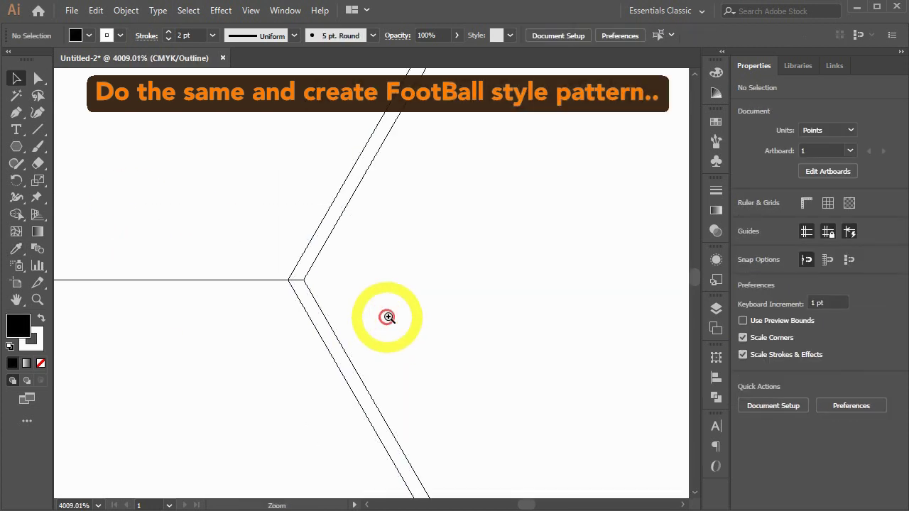
pyautogui.moveTo(316, 242); pyautogui.dragTo(325, 242)
pyautogui.hotkey('ctrl', '-')
pyautogui.hotkey('ctrl', '-')
pyautogui.hotkey('ctrl', '-')
pyautogui.hotkey('ctrl', '-')
pyautogui.hotkey('ctrl', '-')
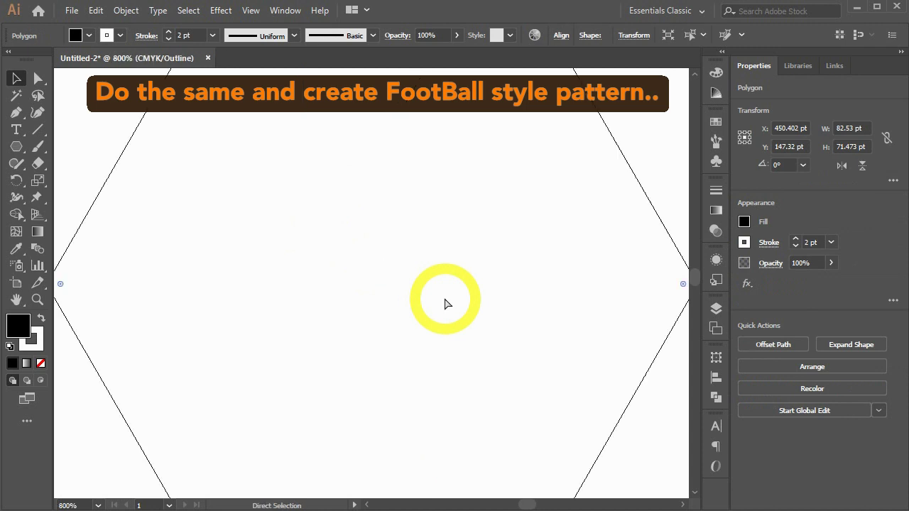
pyautogui.hotkey('ctrl', '-')
pyautogui.hotkey('ctrl', '-')
pyautogui.press('v')
pyautogui.hotkey('ctrl', 'y')
pyautogui.click(412, 380)
pyautogui.hotkey('ctrl', '+')
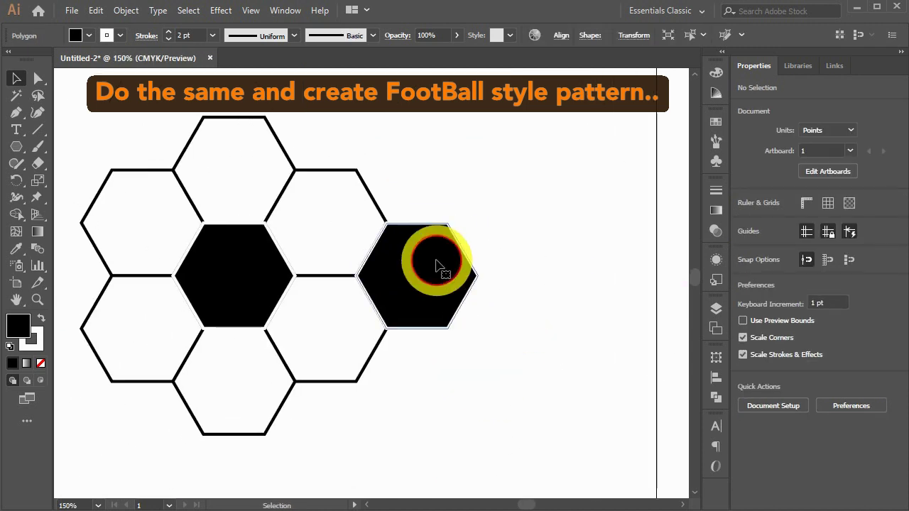
pyautogui.click(436, 263)
pyautogui.click(504, 319)
# Step: Add white hexagons beside and below-right of the new black one
pyautogui.scroll(2, 364, 192)
pyautogui.moveTo(362, 259)
pyautogui.keyDown('alt'); pyautogui.mouseDown()
pyautogui.moveTo(458, 206)
pyautogui.moveTo(519, 279)
pyautogui.mouseUp(); pyautogui.keyUp('alt')
pyautogui.click(549, 301)
pyautogui.scroll(-1, 535, 300)
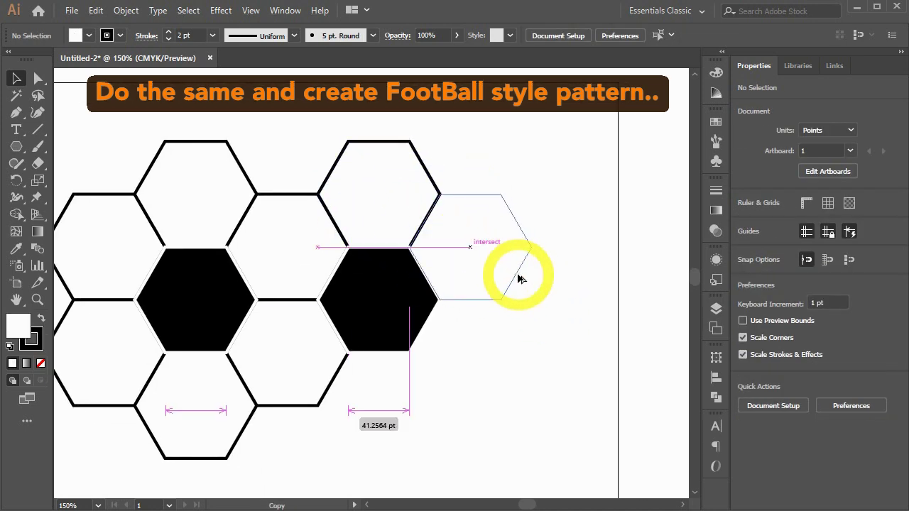
pyautogui.scroll(-3, 525, 367)
pyautogui.moveTo(526, 367); pyautogui.dragTo(497, 320)
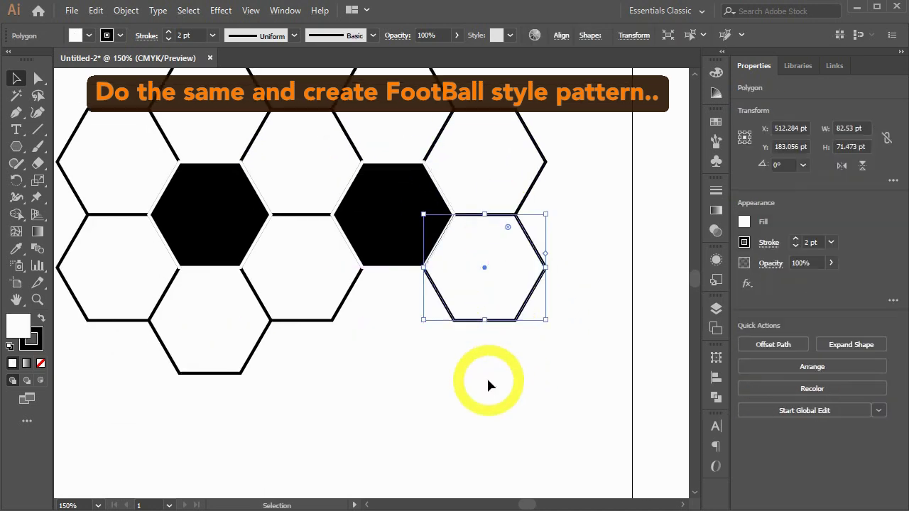
pyautogui.click(487, 376)
# Step: Move a hexagon into the gap in the pattern
pyautogui.scroll(2, 426, 306)
pyautogui.moveTo(382, 243); pyautogui.dragTo(471, 295)
pyautogui.click(523, 369)
pyautogui.hotkey('ctrl', '-')
pyautogui.hotkey('ctrl', '-')
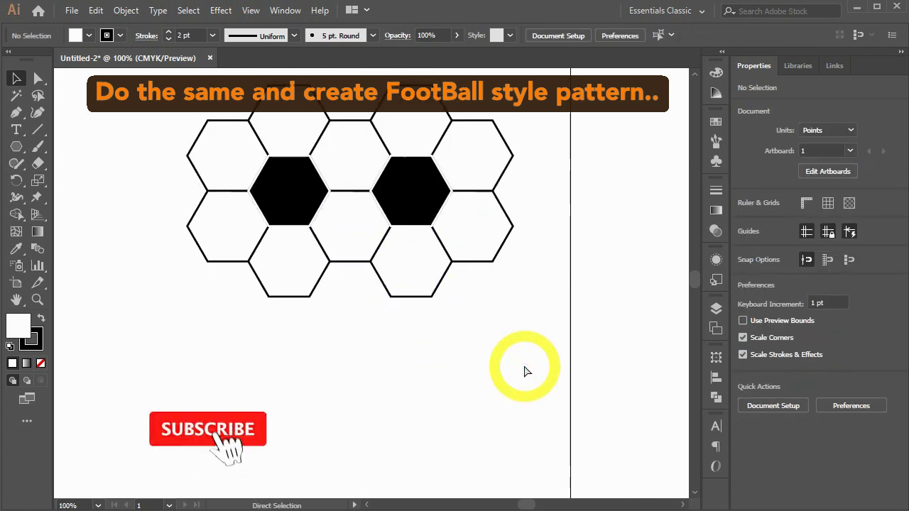
pyautogui.hotkey('ctrl', '+')
# Step: Copy the left black hexagon down a row with two white hexagons beside it
pyautogui.moveTo(333, 172)
pyautogui.keyDown('alt'); pyautogui.mouseDown()
pyautogui.moveTo(399, 290)
pyautogui.moveTo(395, 284)
pyautogui.mouseUp(); pyautogui.keyUp('alt')
pyautogui.click(516, 343)
pyautogui.scroll(-2, 513, 310)
pyautogui.keyDown('alt'); pyautogui.moveTo(477, 225); pyautogui.dragTo(477, 296); pyautogui.keyUp('alt')
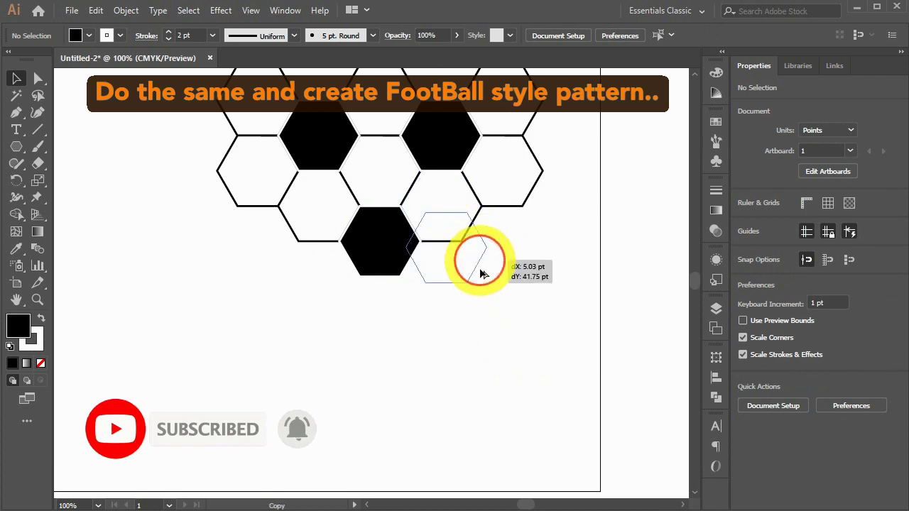
pyautogui.keyDown('alt'); pyautogui.moveTo(512, 211); pyautogui.dragTo(511, 283); pyautogui.keyUp('alt')
pyautogui.click(405, 375)
# Step: Add white hexagon copies down-right and up-left of the pattern
pyautogui.hscroll(-2, 510, 302)
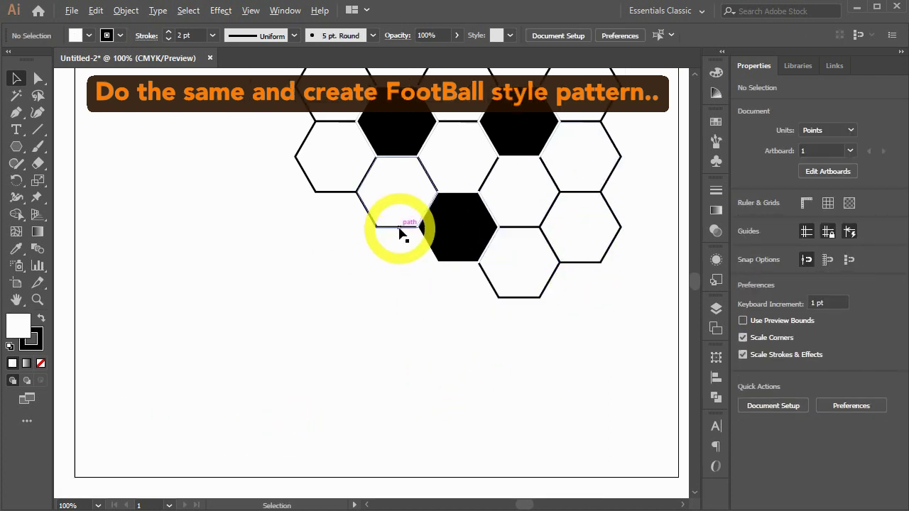
pyautogui.keyDown('alt'); pyautogui.moveTo(402, 233); pyautogui.dragTo(458, 336); pyautogui.keyUp('alt')
pyautogui.click(544, 365)
pyautogui.scroll(5, 513, 359)
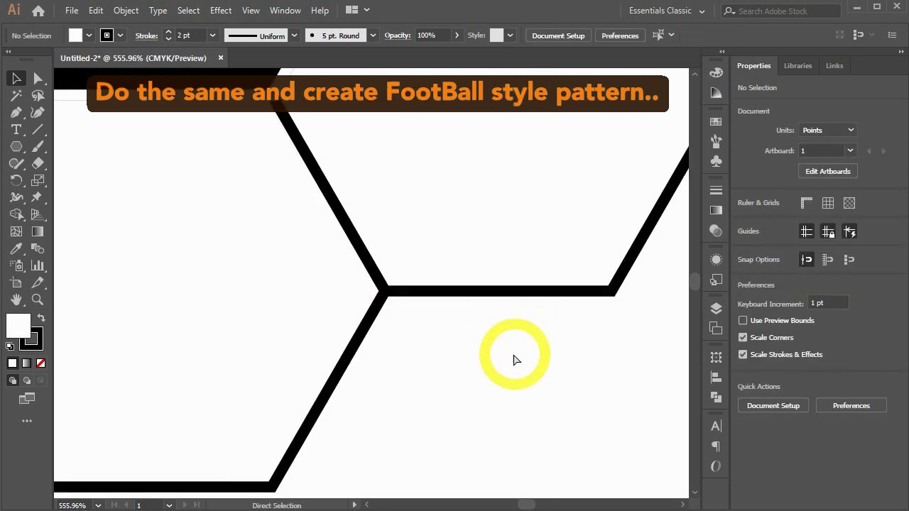
pyautogui.scroll(-3, 441, 363)
pyautogui.scroll(-2, 439, 363)
pyautogui.scroll(1, 387, 277)
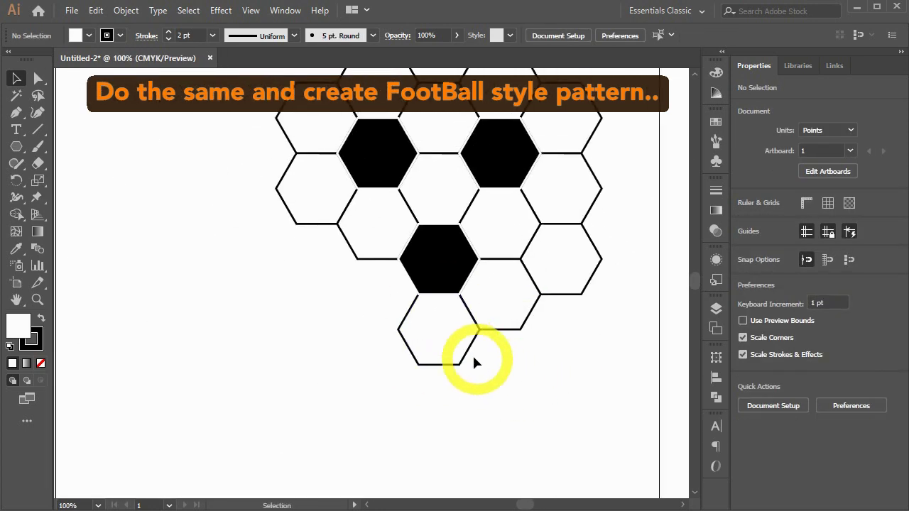
pyautogui.moveTo(475, 355)
pyautogui.keyDown('alt'); pyautogui.mouseDown()
pyautogui.moveTo(409, 319)
pyautogui.moveTo(328, 307)
pyautogui.moveTo(360, 381)
pyautogui.moveTo(304, 336)
pyautogui.mouseUp(); pyautogui.keyUp('alt')
pyautogui.click(359, 396)
# Step: Add a hexagon above the lower-left one
pyautogui.scroll(1, 377, 426)
pyautogui.click(333, 426)
pyautogui.scroll(-1, 468, 406)
pyautogui.hscroll(-2, 469, 405)
pyautogui.hscroll(1, 424, 345)
pyautogui.click(317, 425)
pyautogui.scroll(1, 426, 397)
pyautogui.hscroll(-1, 426, 398)
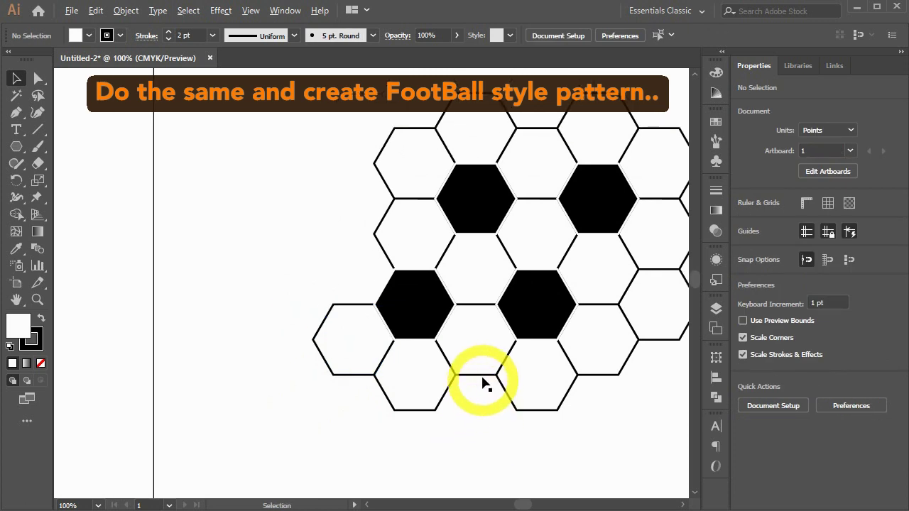
pyautogui.keyDown('alt'); pyautogui.moveTo(353, 362); pyautogui.dragTo(359, 305); pyautogui.keyUp('alt')
pyautogui.click(232, 321)
pyautogui.scroll(1, 232, 321)
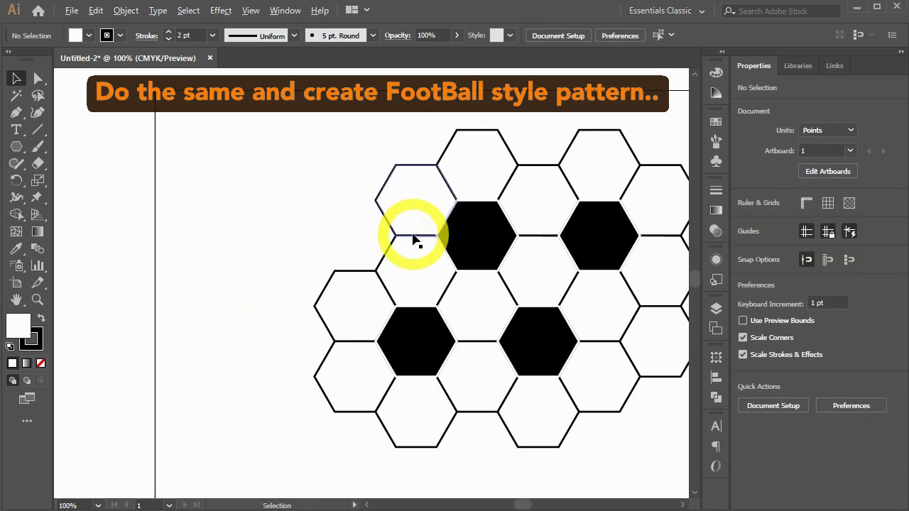
# Step: Copy a black hexagon to the left and a white one toward the upper left
pyautogui.keyDown('alt'); pyautogui.moveTo(478, 248); pyautogui.dragTo(357, 247); pyautogui.keyUp('alt')
pyautogui.click(238, 293)
pyautogui.scroll(1, 255, 326)
pyautogui.hscroll(2, 255, 327)
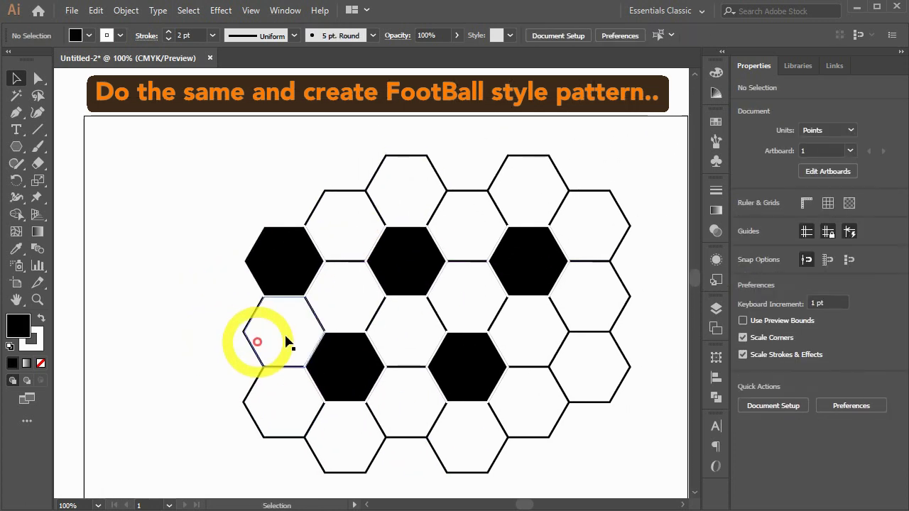
pyautogui.keyDown('alt'); pyautogui.moveTo(359, 198); pyautogui.dragTo(231, 186); pyautogui.keyUp('alt')
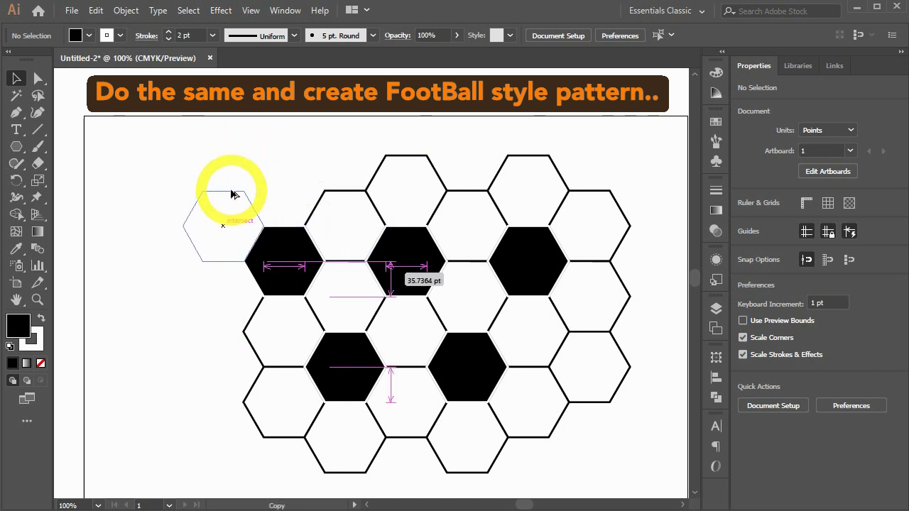
pyautogui.click(312, 174)
# Step: Reposition hexagons up-left and slide one into place on the left edge
pyautogui.moveTo(355, 191); pyautogui.dragTo(343, 155)
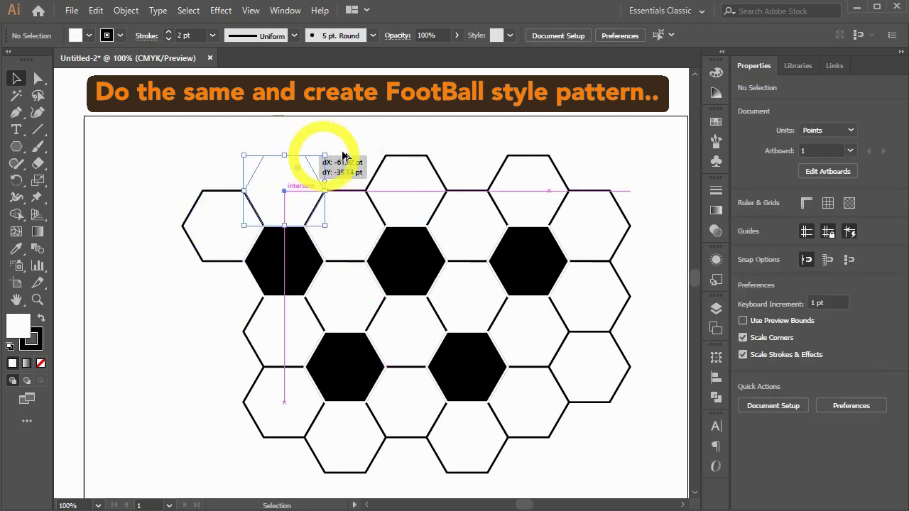
pyautogui.scroll(-2, 406, 274)
pyautogui.hscroll(-2, 405, 274)
pyautogui.moveTo(372, 243); pyautogui.dragTo(310, 239)
pyautogui.click(293, 320)
pyautogui.scroll(-1, 348, 319)
pyautogui.hscroll(-1, 348, 319)
# Step: Copy black hexagons to the left and down into the bottom row
pyautogui.moveTo(461, 243)
pyautogui.mouseDown()
pyautogui.moveTo(346, 249)
pyautogui.moveTo(401, 385)
pyautogui.mouseUp()
pyautogui.click(523, 416)
pyautogui.hotkey('ctrl', '-')
pyautogui.hotkey('ctrl', '-')
pyautogui.hotkey('ctrl', '-')
pyautogui.hotkey('ctrl', '-')
pyautogui.moveTo(359, 209)
pyautogui.mouseDown()
pyautogui.moveTo(418, 324)
pyautogui.moveTo(412, 310)
pyautogui.mouseUp()
# Step: Alt-drag hexagon copies into the bottom row and extend it leftward
pyautogui.scroll(-1, 514, 355)
pyautogui.hscroll(3, 513, 355)
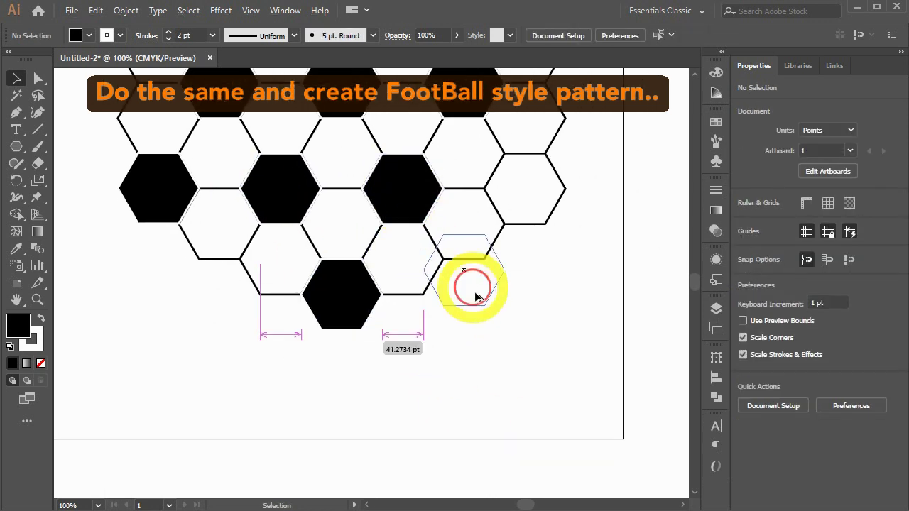
pyautogui.moveTo(469, 243)
pyautogui.mouseDown()
pyautogui.moveTo(468, 314)
pyautogui.moveTo(469, 305)
pyautogui.moveTo(537, 269)
pyautogui.moveTo(532, 259)
pyautogui.moveTo(532, 326)
pyautogui.mouseUp()
pyautogui.click(572, 337)
pyautogui.click(598, 396)
pyautogui.hscroll(-2, 557, 358)
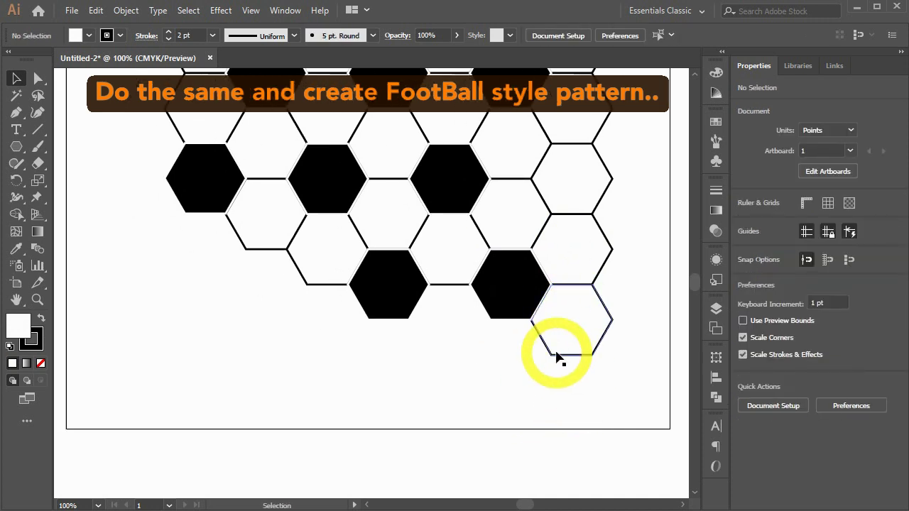
pyautogui.moveTo(557, 358)
pyautogui.mouseDown()
pyautogui.moveTo(503, 331)
pyautogui.moveTo(458, 334)
pyautogui.moveTo(434, 359)
pyautogui.mouseUp()
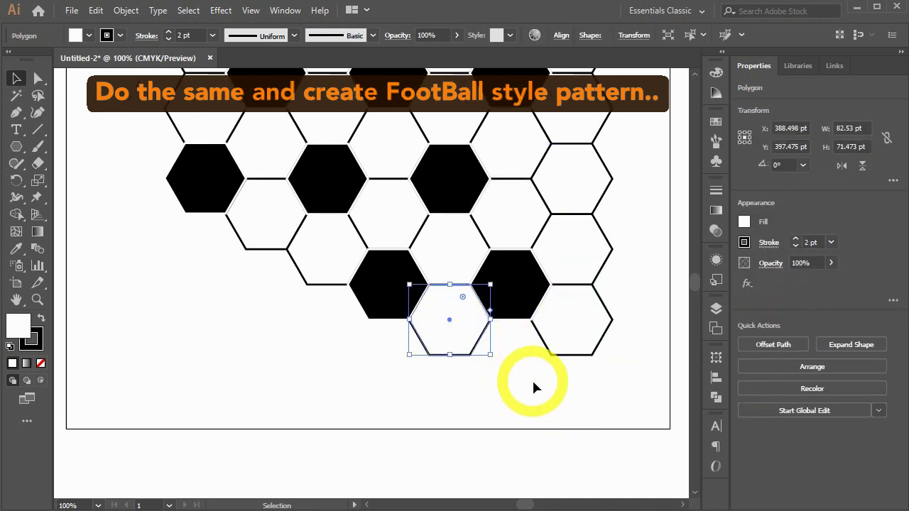
pyautogui.click(421, 400)
# Step: Add black hexagons to the bottom row's left end and fill the left edge with white hexagons
pyautogui.hscroll(-2, 421, 400)
pyautogui.moveTo(487, 300); pyautogui.dragTo(365, 300)
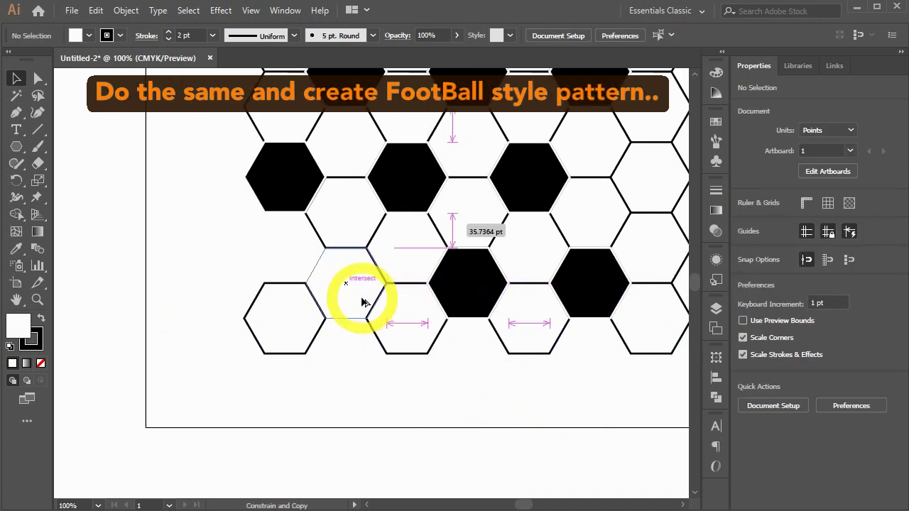
pyautogui.moveTo(472, 396); pyautogui.dragTo(410, 420)
pyautogui.moveTo(274, 319); pyautogui.dragTo(154, 318)
pyautogui.click(362, 440)
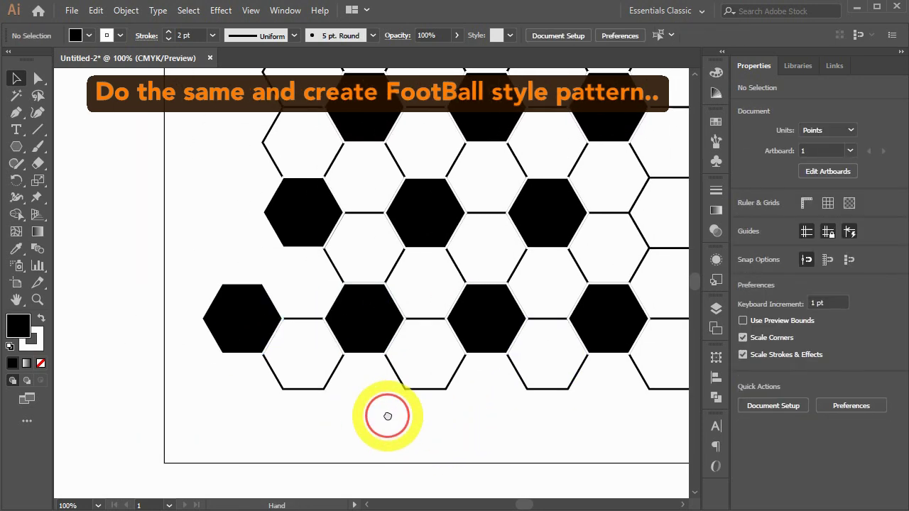
pyautogui.moveTo(493, 416); pyautogui.dragTo(507, 438)
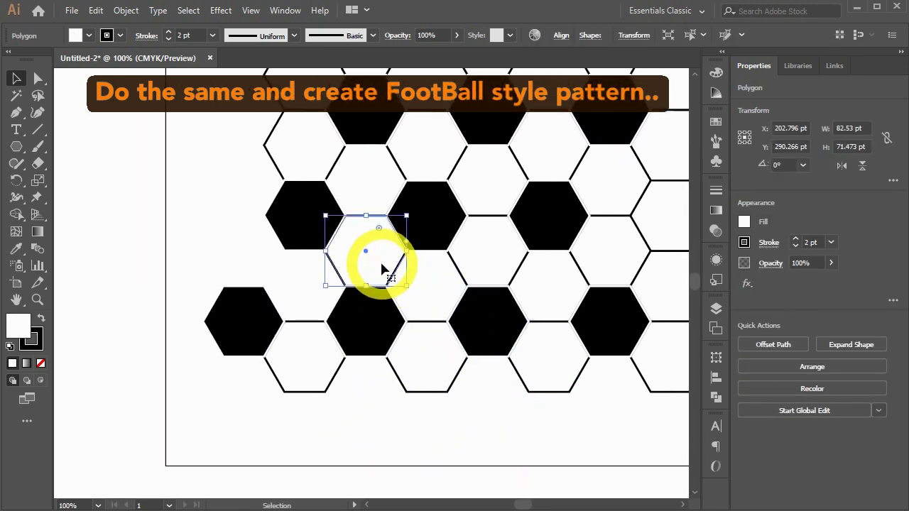
pyautogui.moveTo(381, 263); pyautogui.dragTo(255, 268)
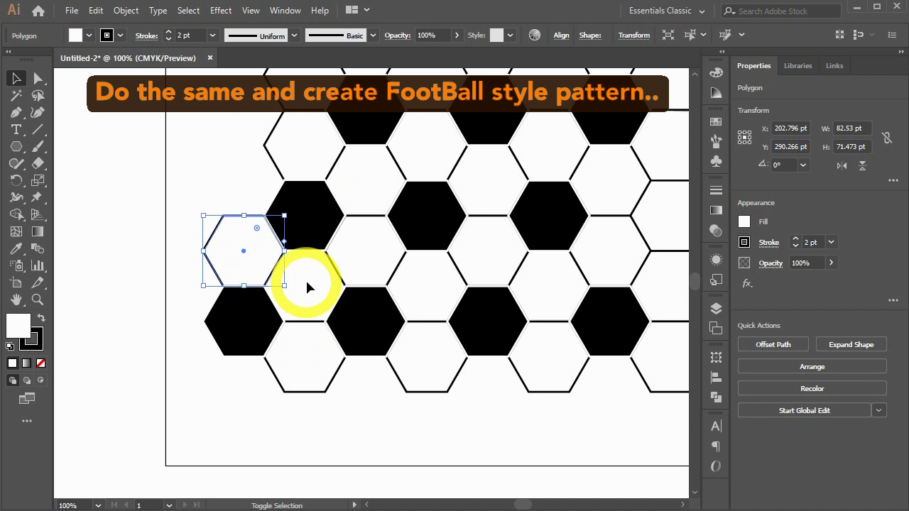
pyautogui.click(420, 433)
pyautogui.moveTo(381, 279); pyautogui.dragTo(318, 291)
pyautogui.click(426, 395)
# Step: Select the top row of hexagons and Alt-drag a copy below the pattern
pyautogui.scroll(-3, 409, 416)
pyautogui.hscroll(3, 410, 416)
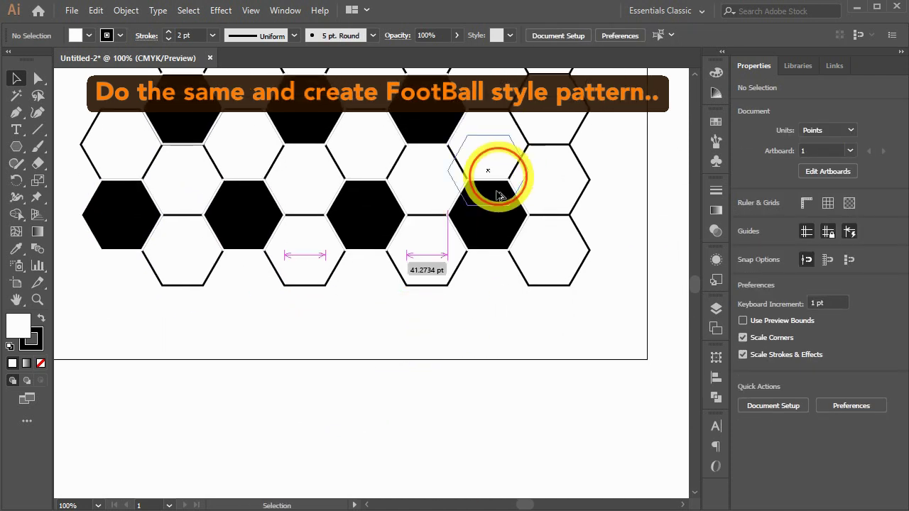
pyautogui.moveTo(487, 172); pyautogui.dragTo(506, 281)
pyautogui.hotkey('ctrl', 'z')
pyautogui.keyDown('shift'); pyautogui.click(365, 142); pyautogui.keyUp('shift')
pyautogui.keyDown('shift'); pyautogui.click(243, 142); pyautogui.keyUp('shift')
pyautogui.keyDown('shift'); pyautogui.click(121, 142); pyautogui.keyUp('shift')
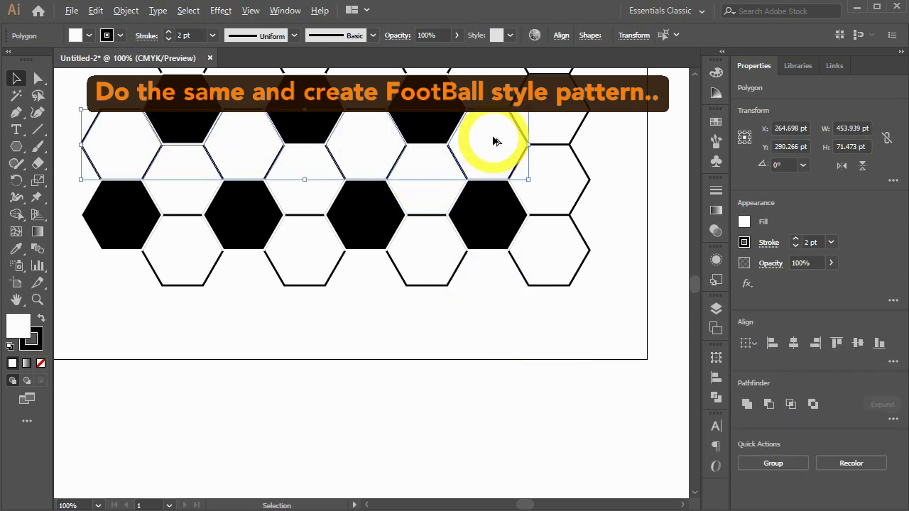
pyautogui.moveTo(501, 181); pyautogui.dragTo(502, 279)
pyautogui.click(507, 419)
# Step: Hide the panels and Alt-drag hexagon copies to the pattern's left edge and top left
pyautogui.press('Tab')
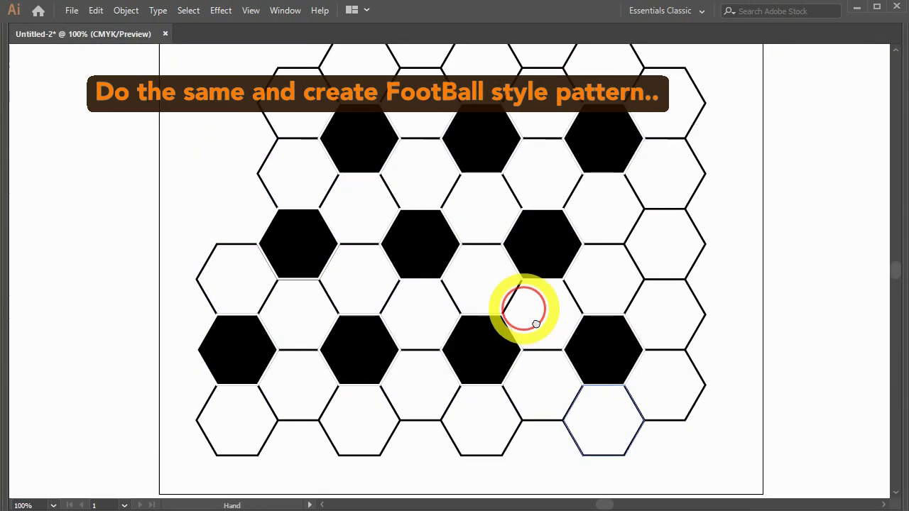
pyautogui.hotkey('ctrl', '-')
pyautogui.hotkey('ctrl', '-')
pyautogui.hotkey('ctrl', '+')
pyautogui.press('v')
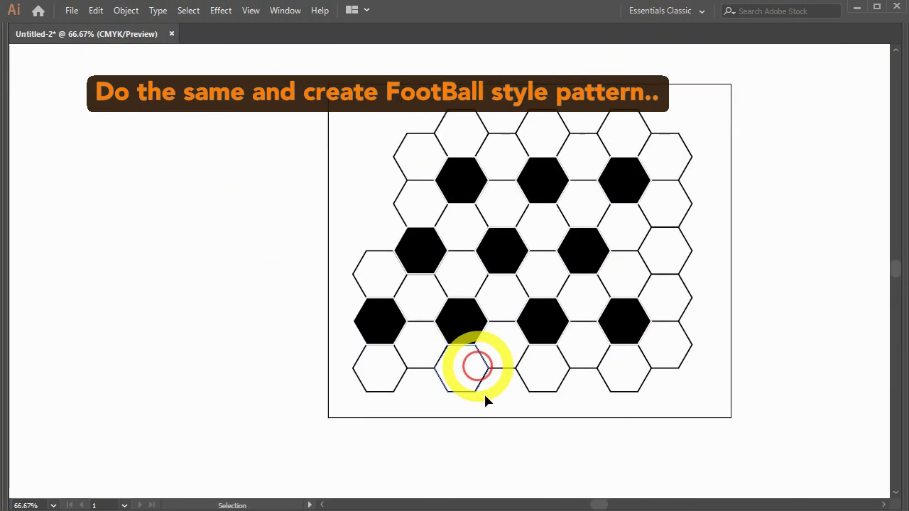
pyautogui.moveTo(449, 226)
pyautogui.mouseDown()
pyautogui.moveTo(366, 226)
pyautogui.moveTo(383, 266)
pyautogui.mouseUp()
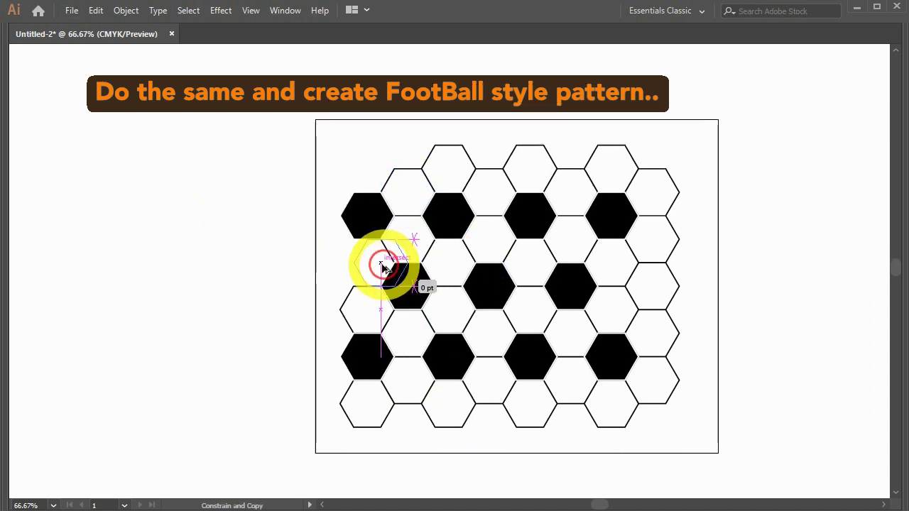
pyautogui.moveTo(419, 201); pyautogui.dragTo(365, 169)
pyautogui.click(260, 264)
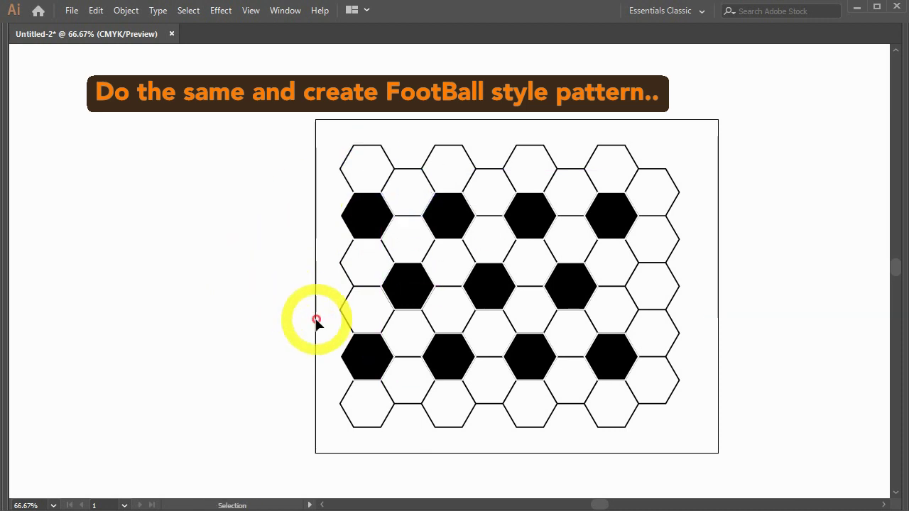
pyautogui.moveTo(553, 250); pyautogui.dragTo(453, 247)
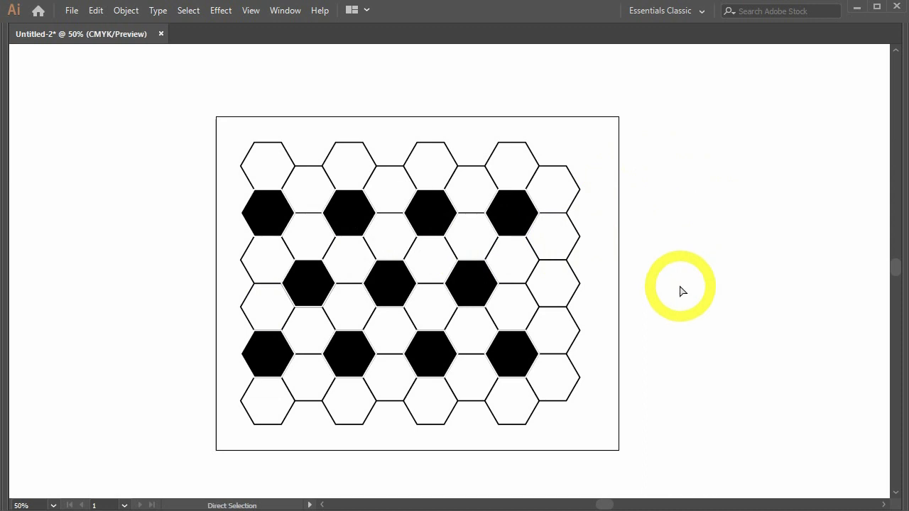
# Step: Recolour the middle row's right-end hexagon black by sampling a black hexagon with the Eyedropper
pyautogui.keyDown('ctrl'); pyautogui.click(431, 308); pyautogui.keyUp('ctrl')
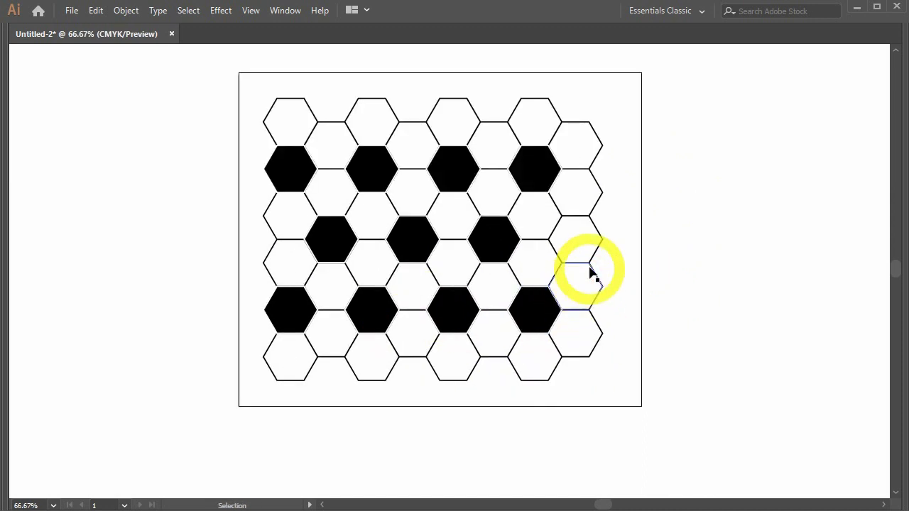
pyautogui.click(600, 248)
pyautogui.press('i')
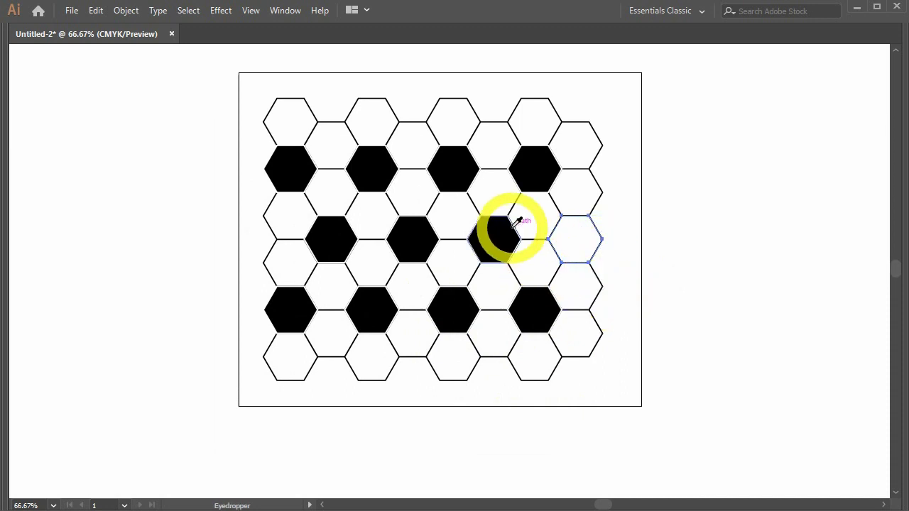
pyautogui.click(509, 238)
pyautogui.press('v')
pyautogui.click(629, 296)
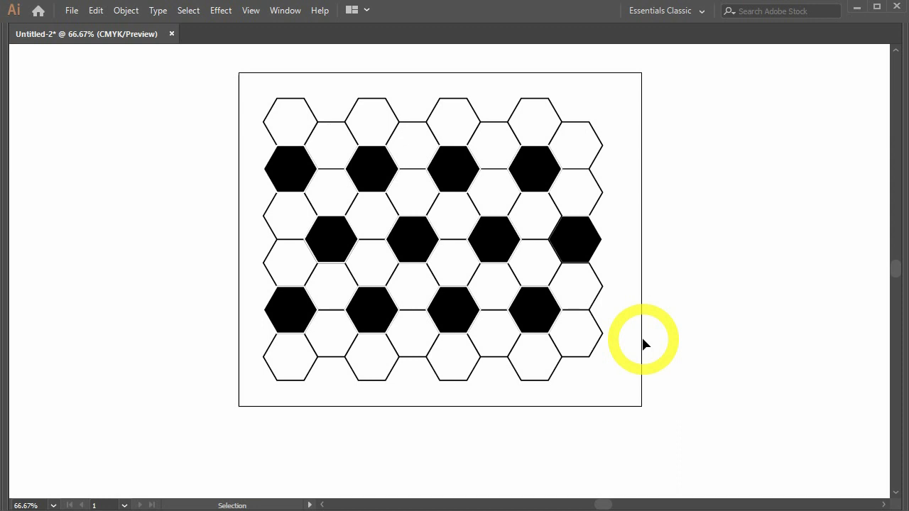
# Step: Select the whole hexagon pattern and apply Object > Path > Offset Path at -2 pt
pyautogui.hotkey('ctrl', '-')
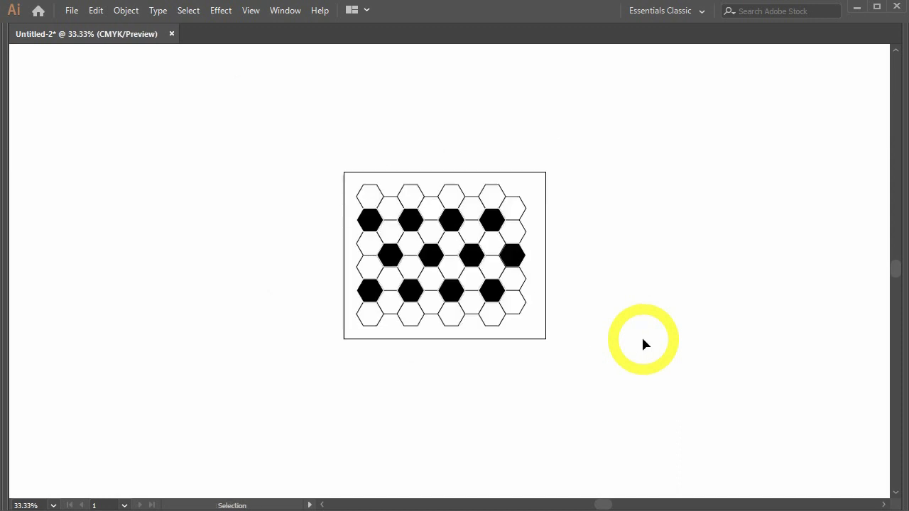
pyautogui.press('Tab')
pyautogui.moveTo(576, 377)
pyautogui.mouseDown()
pyautogui.moveTo(538, 325)
pyautogui.moveTo(349, 178)
pyautogui.mouseUp()
pyautogui.hotkey('ctrl', '+')
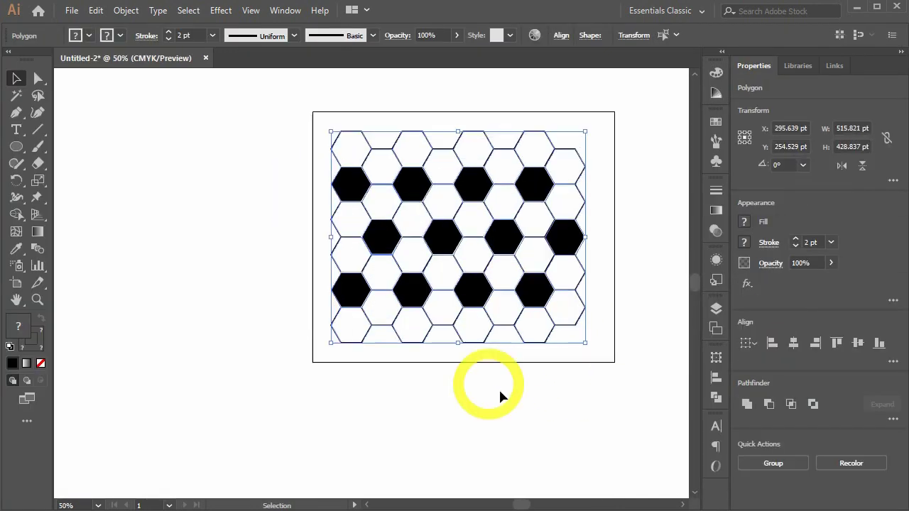
pyautogui.click(546, 403)
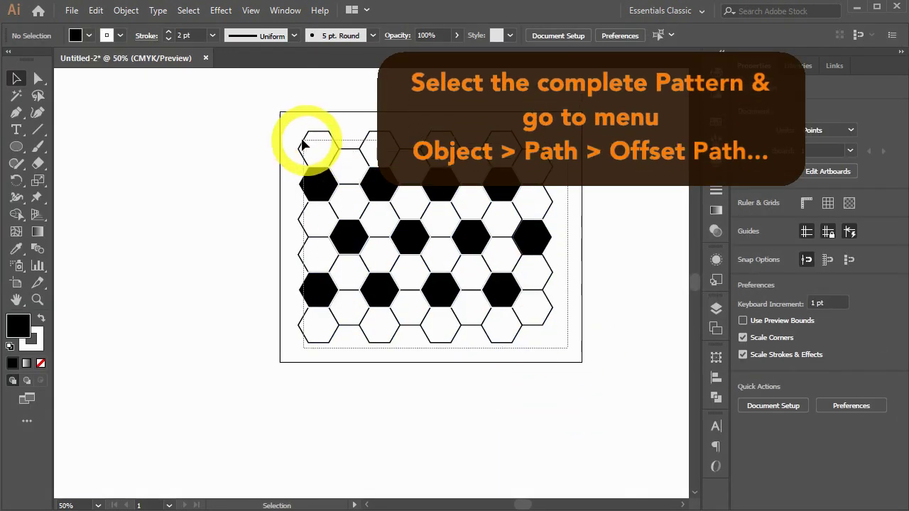
pyautogui.hotkey('ctrl', 'a')
pyautogui.click(126, 10)
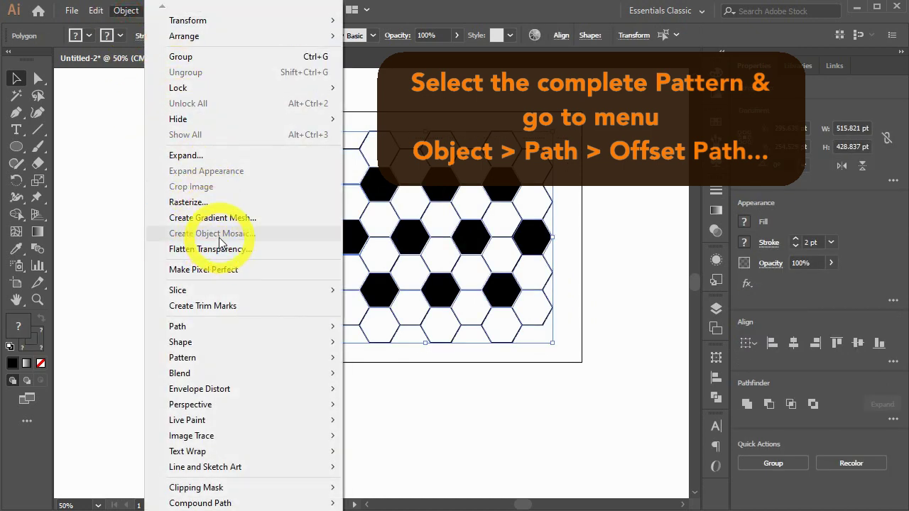
pyautogui.moveTo(213, 326)
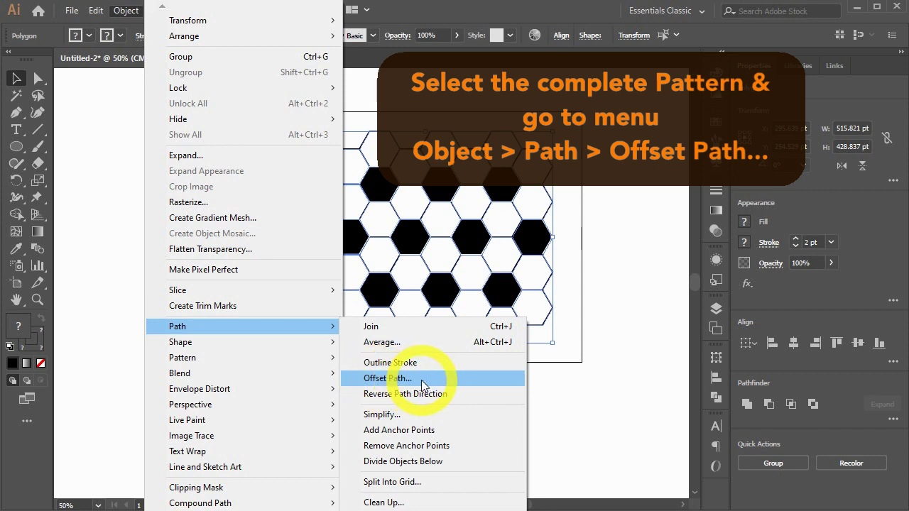
pyautogui.click(422, 378)
pyautogui.moveTo(700, 209); pyautogui.dragTo(688, 183)
pyautogui.write('-2')
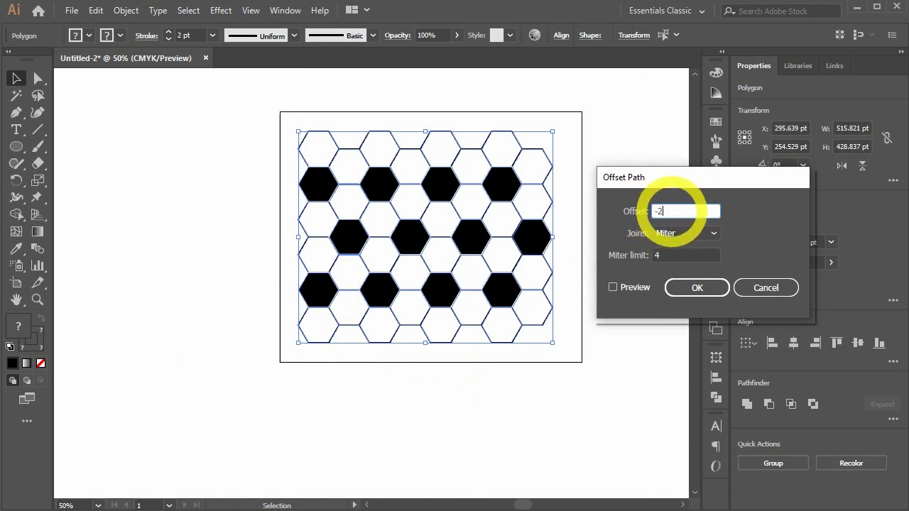
pyautogui.click(613, 288)
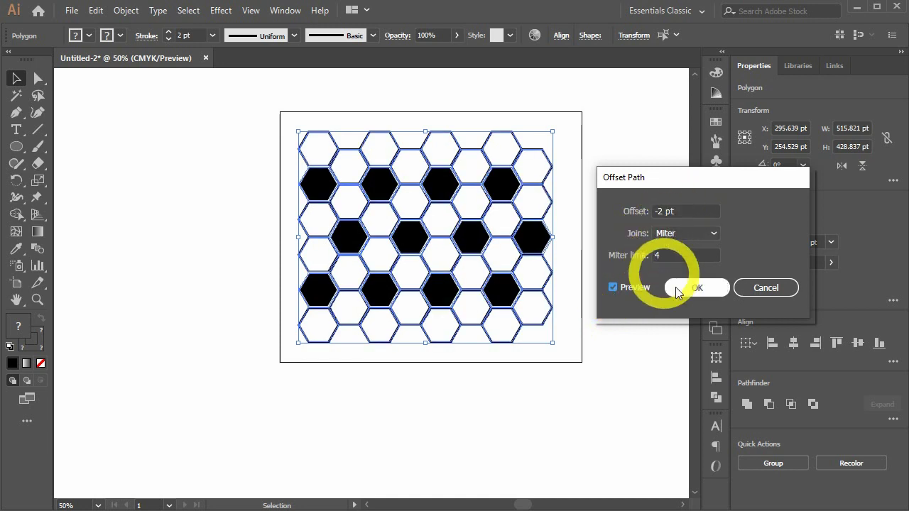
pyautogui.click(698, 290)
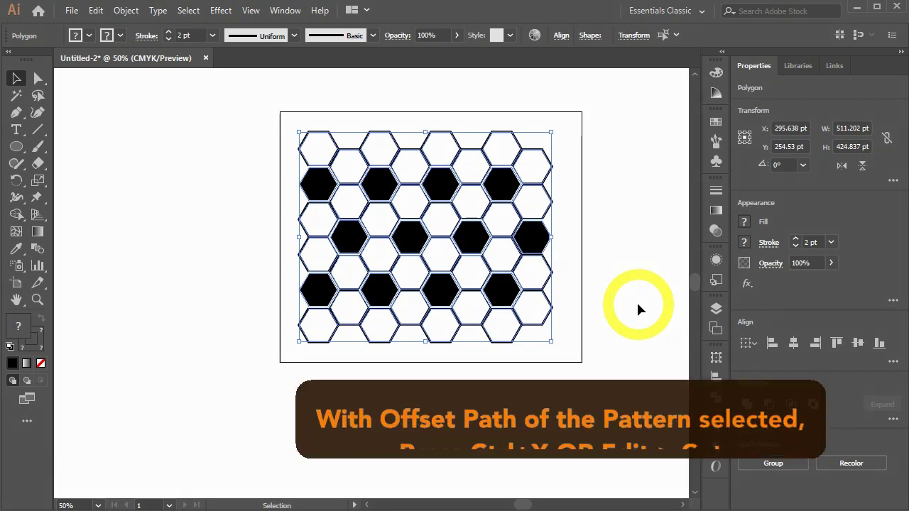
# Step: Cut the offset hexagons and move the original grid left off the artboard
pyautogui.click(95, 10)
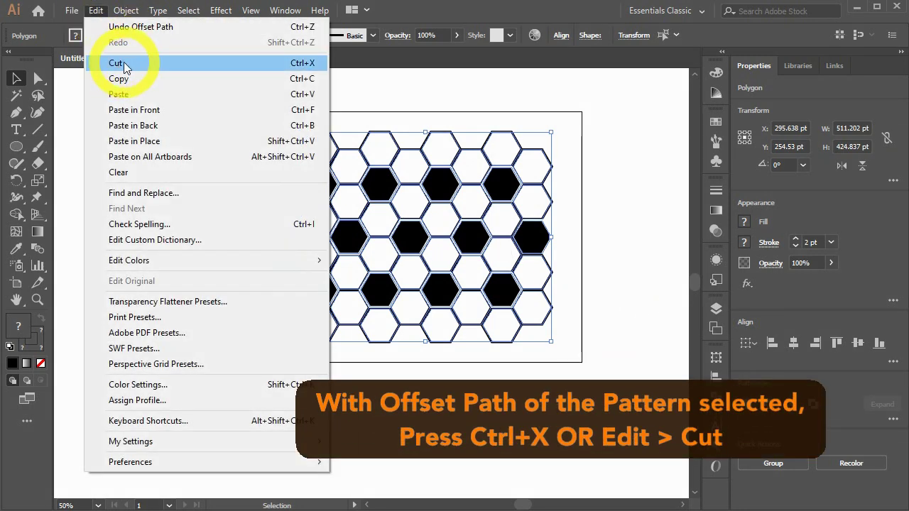
pyautogui.click(125, 64)
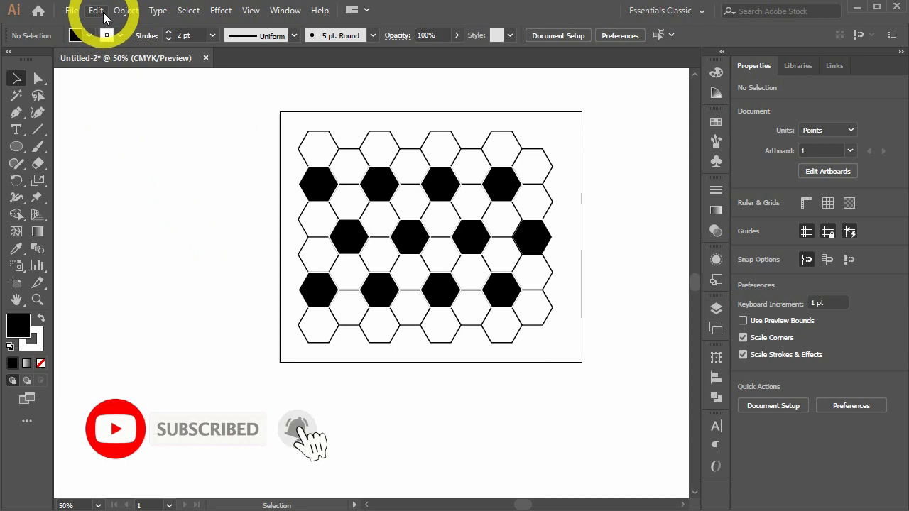
pyautogui.moveTo(292, 130); pyautogui.dragTo(549, 317)
pyautogui.moveTo(538, 239); pyautogui.dragTo(126, 293)
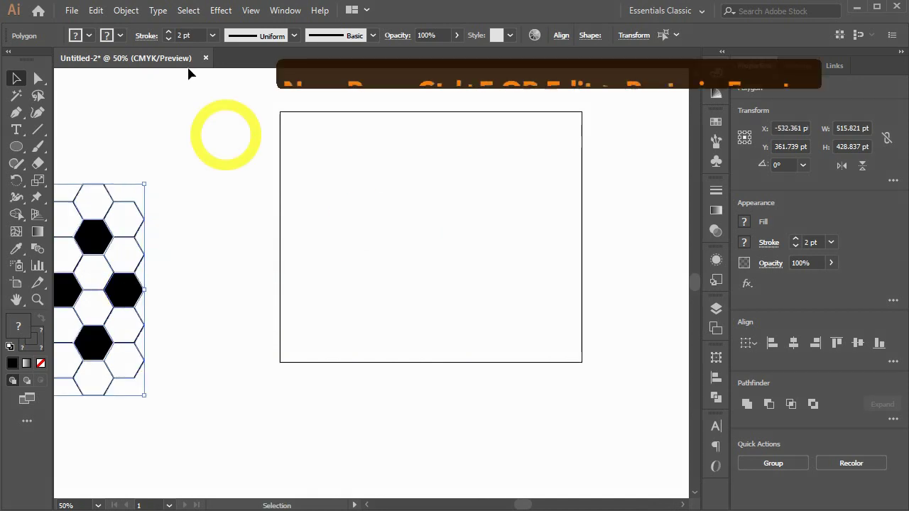
pyautogui.click(325, 190)
# Step: Paste the offset hexagons in front on the artboard and zoom in on them
pyautogui.click(96, 10)
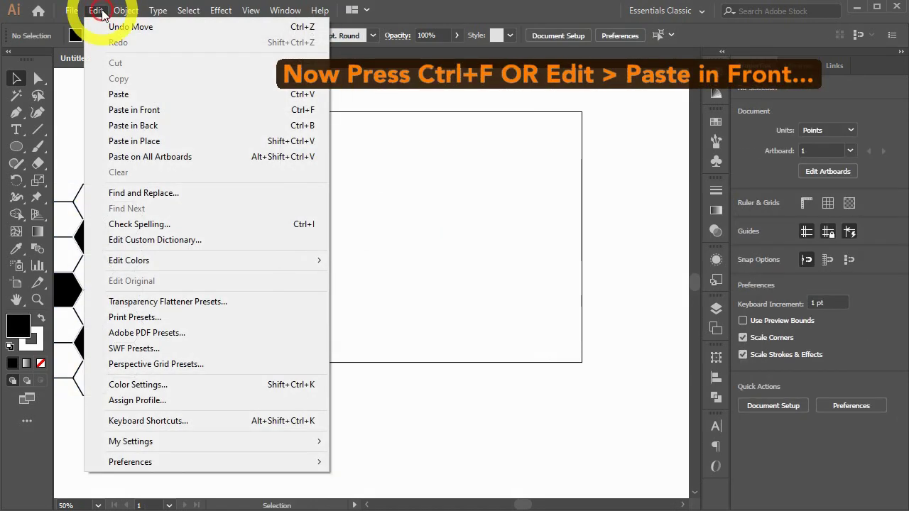
pyautogui.moveTo(96, 10)
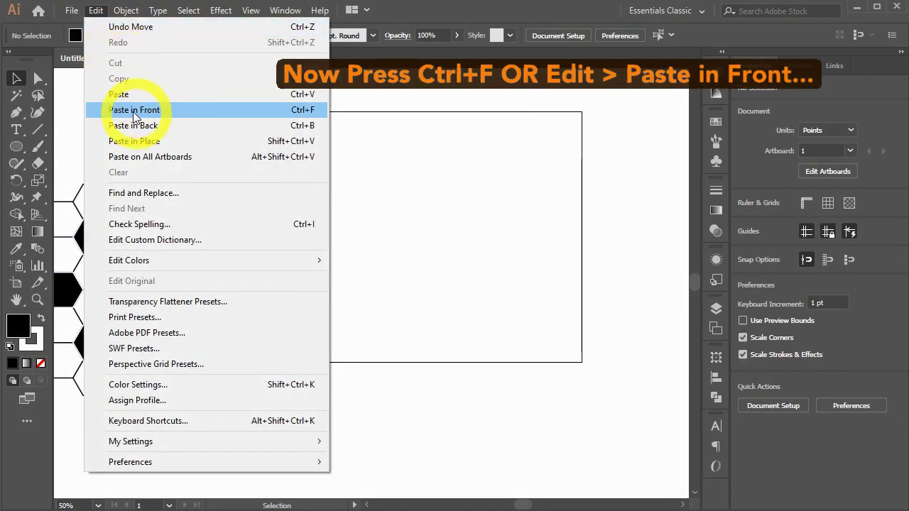
pyautogui.click(152, 114)
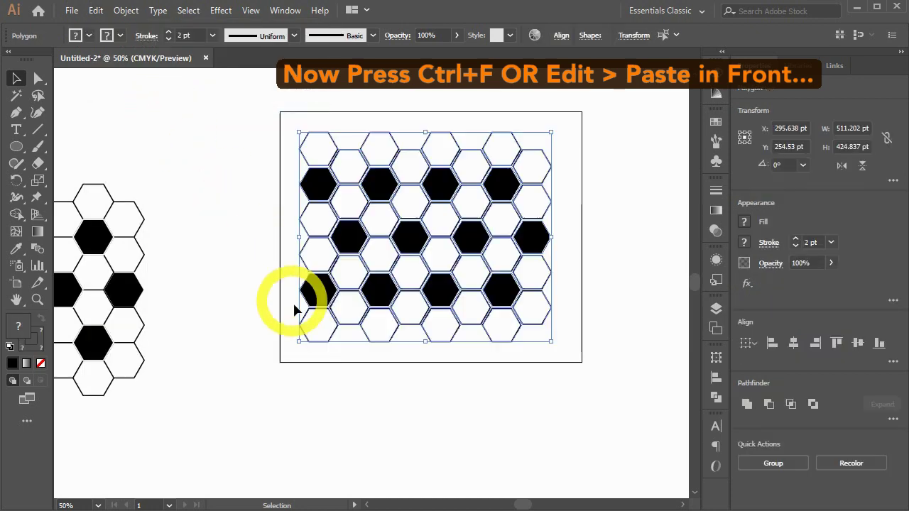
pyautogui.click(422, 424)
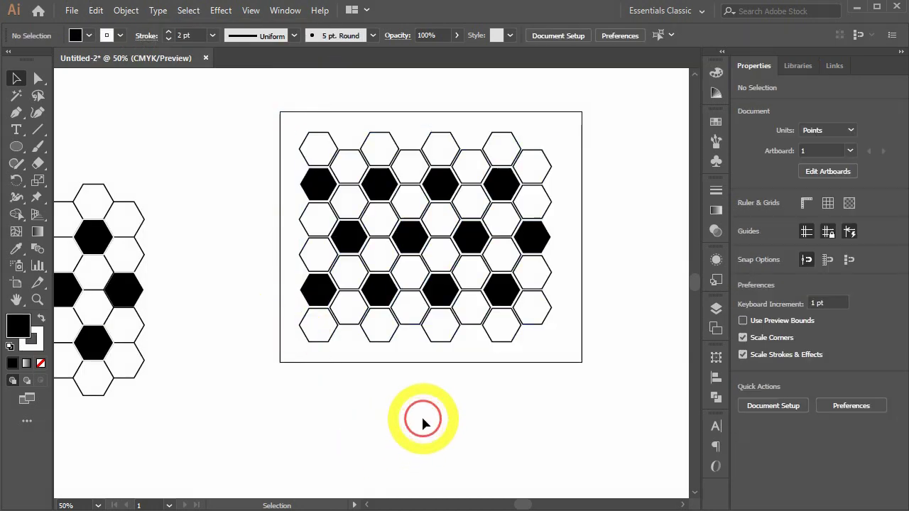
pyautogui.press('z')
pyautogui.moveTo(408, 305); pyautogui.dragTo(581, 426)
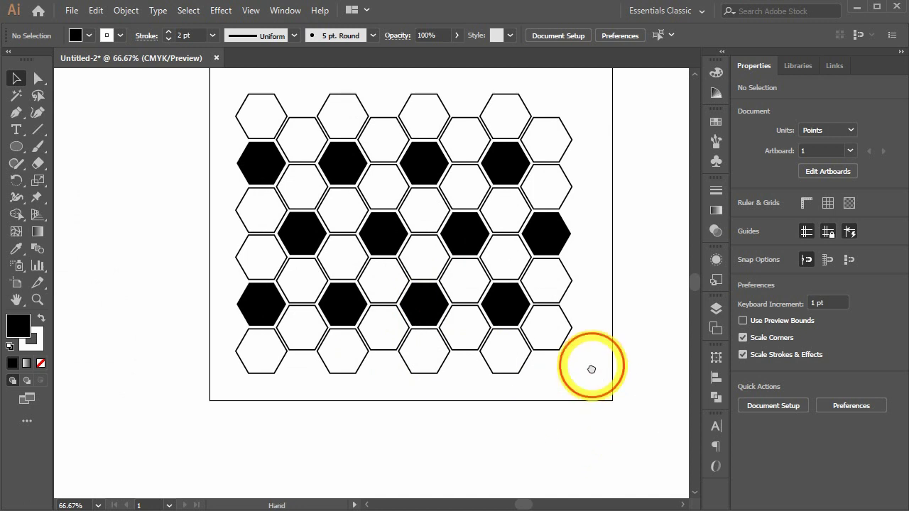
# Step: Marquee-select all the inset hexagons and group them via the right-click Group command
pyautogui.moveTo(590, 358); pyautogui.dragTo(597, 387)
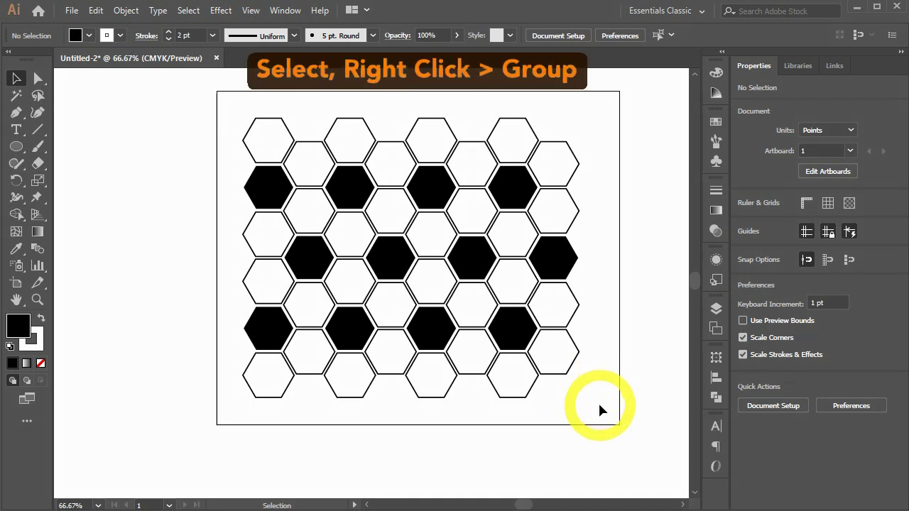
pyautogui.moveTo(599, 404)
pyautogui.mouseDown()
pyautogui.moveTo(382, 235)
pyautogui.moveTo(165, 109)
pyautogui.mouseUp()
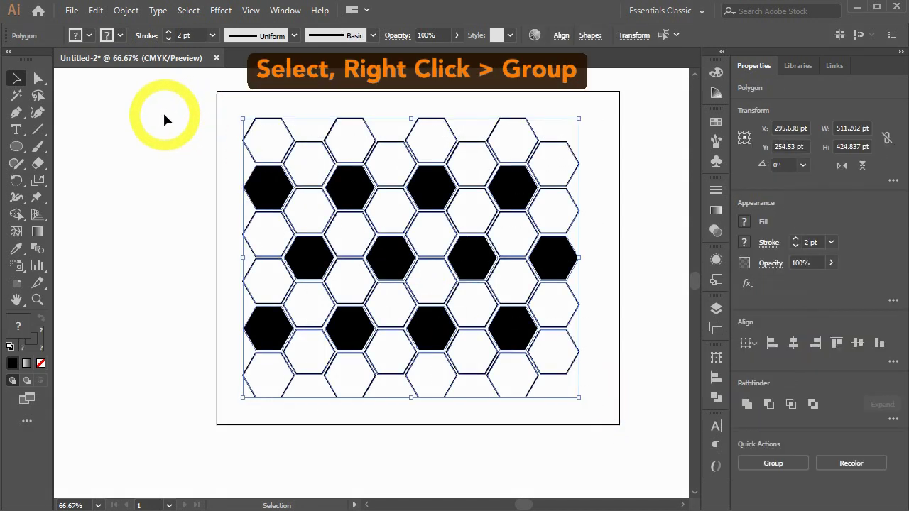
pyautogui.rightClick(353, 190)
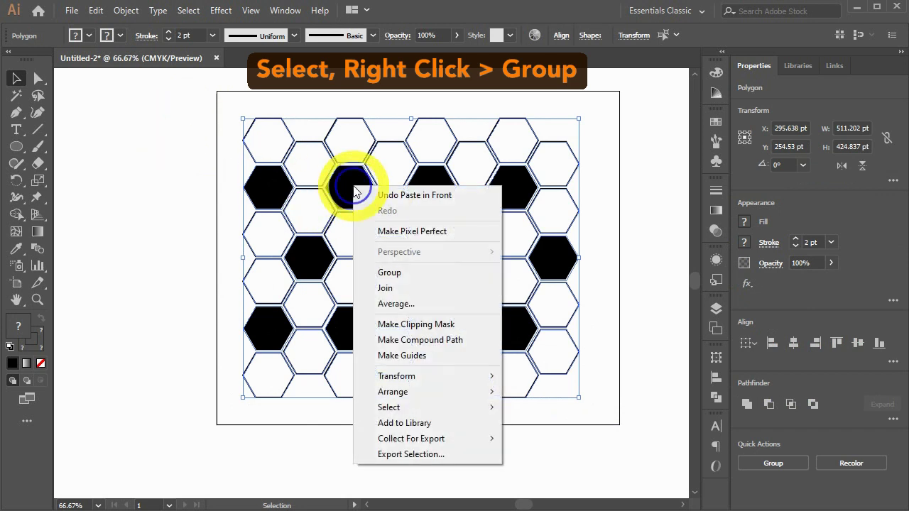
pyautogui.click(403, 279)
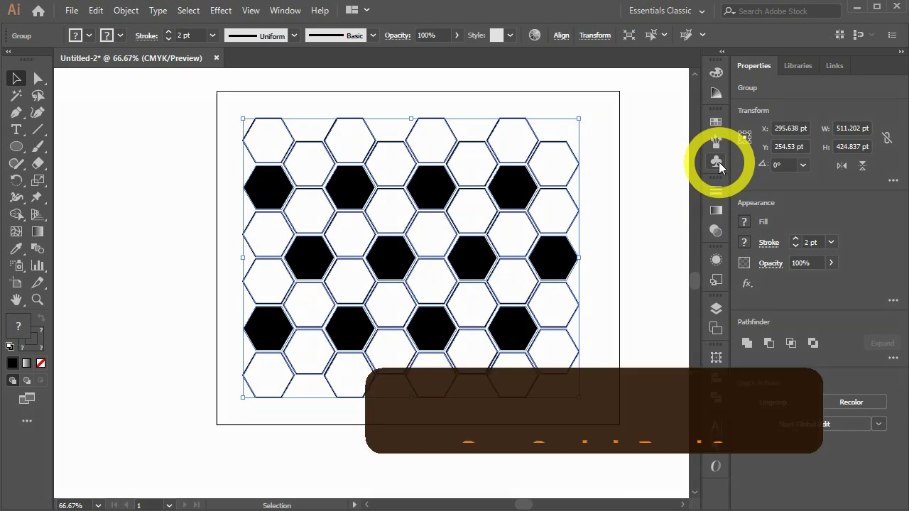
# Step: Drag the grouped pattern into the Symbols panel as a static Graphic symbol
pyautogui.click(716, 162)
pyautogui.moveTo(384, 281); pyautogui.dragTo(284, 293)
pyautogui.moveTo(315, 203); pyautogui.dragTo(612, 174)
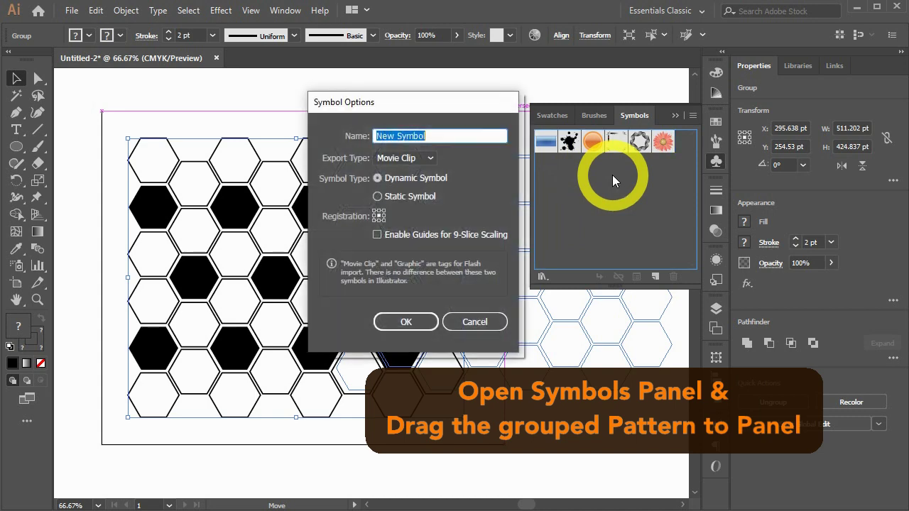
pyautogui.click(394, 159)
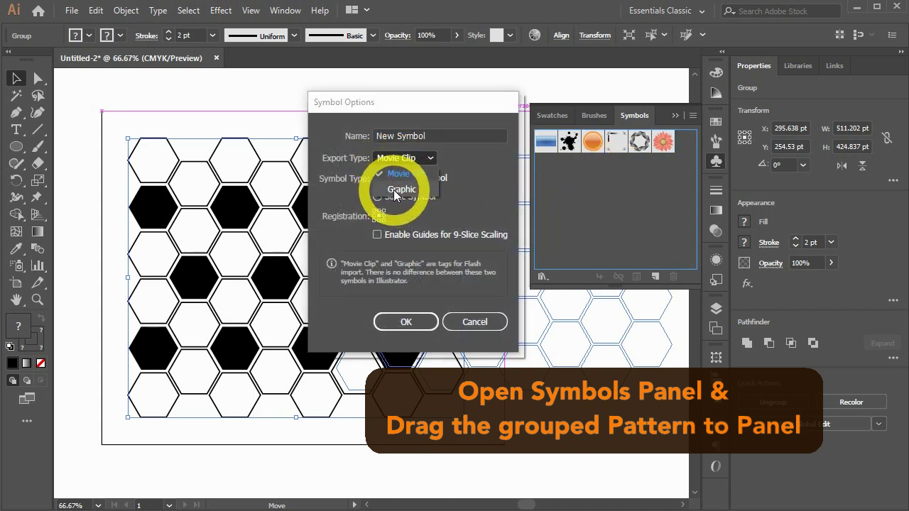
pyautogui.click(394, 190)
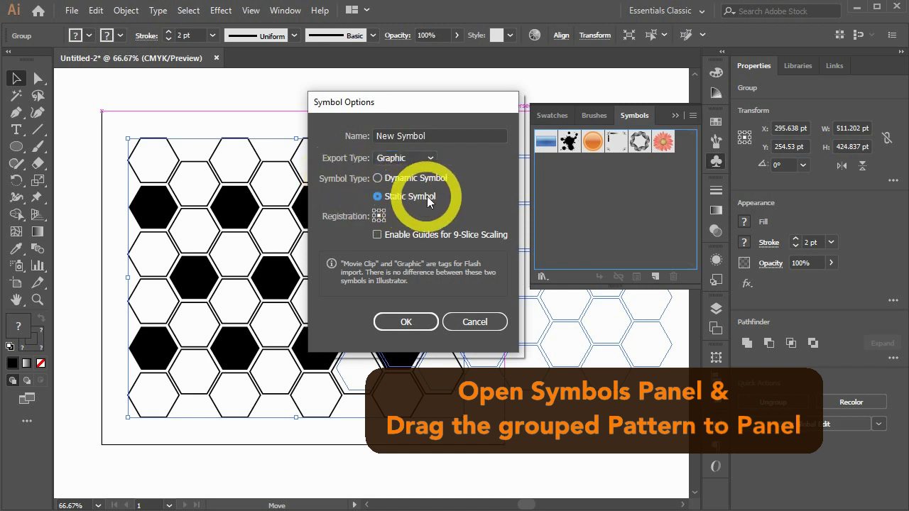
pyautogui.click(412, 323)
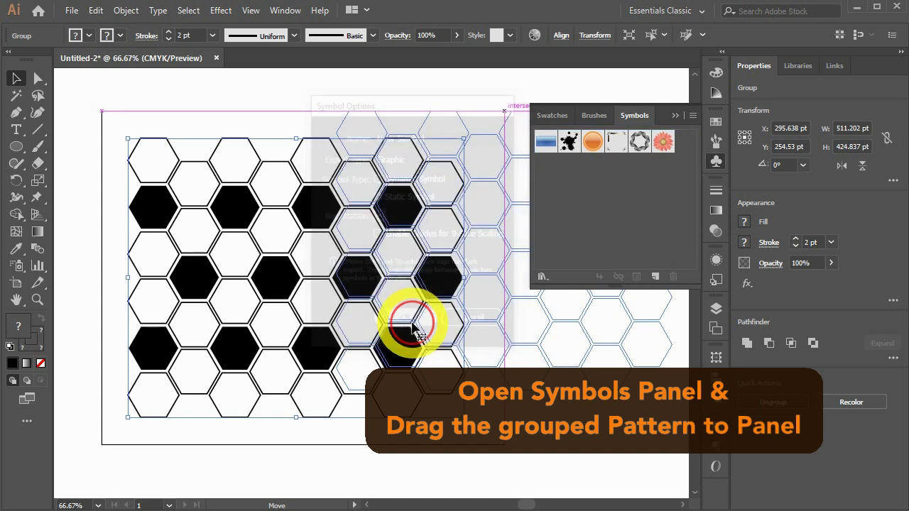
# Step: Move the symbol instance off the artboard to the lower left and close the Symbols panel
pyautogui.hotkey('ctrl', '-')
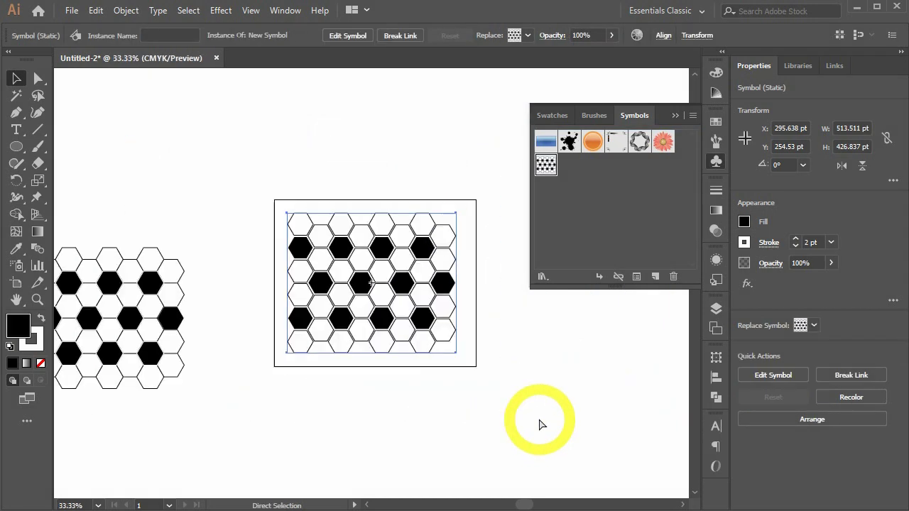
pyautogui.moveTo(380, 363); pyautogui.dragTo(403, 276)
pyautogui.moveTo(426, 203); pyautogui.dragTo(215, 419)
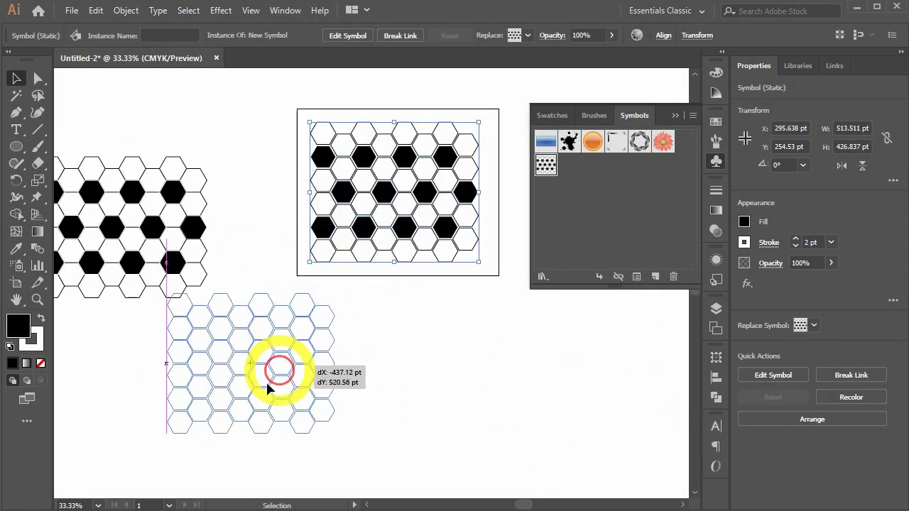
pyautogui.click(717, 161)
pyautogui.moveTo(389, 238); pyautogui.dragTo(426, 233)
pyautogui.click(436, 214)
pyautogui.keyDown('ctrl'); pyautogui.click(416, 213); pyautogui.keyUp('ctrl')
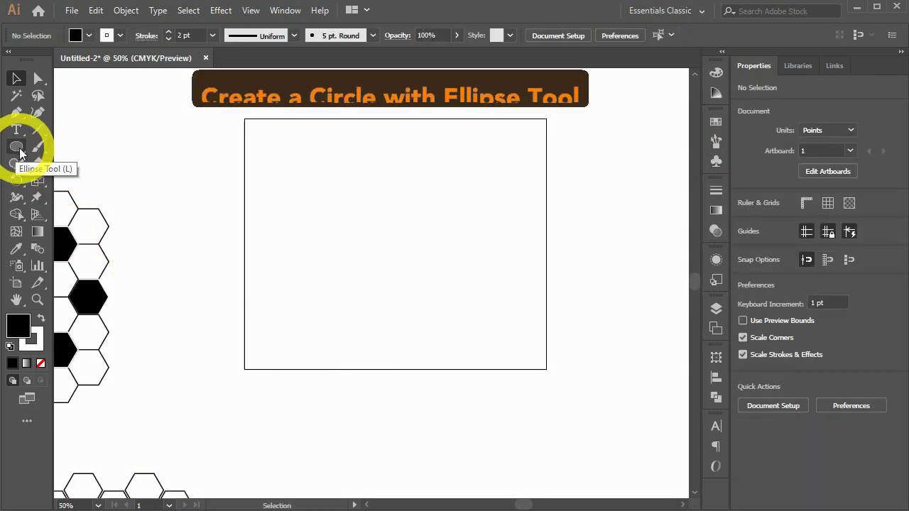
# Step: Shift-drag a black circle about 361 pt across in the artboard's centre with the Ellipse Tool
pyautogui.moveTo(15, 147); pyautogui.dragTo(78, 191)
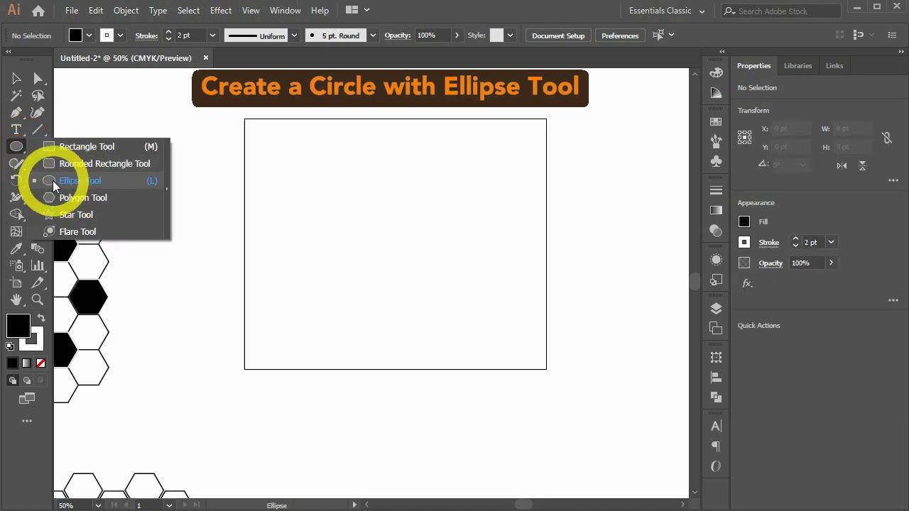
pyautogui.click(66, 180)
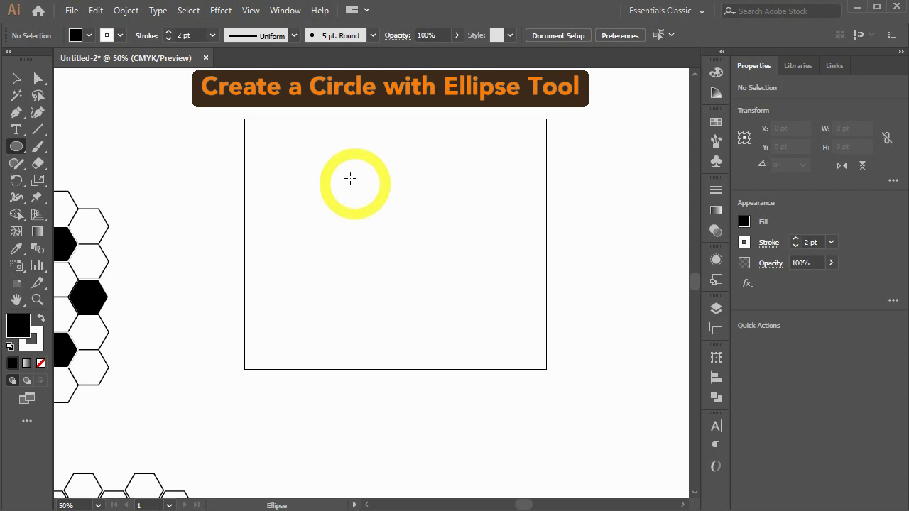
pyautogui.moveTo(360, 173)
pyautogui.mouseDown()
pyautogui.moveTo(447, 289)
pyautogui.moveTo(440, 286)
pyautogui.moveTo(477, 306)
pyautogui.moveTo(479, 299)
pyautogui.mouseUp()
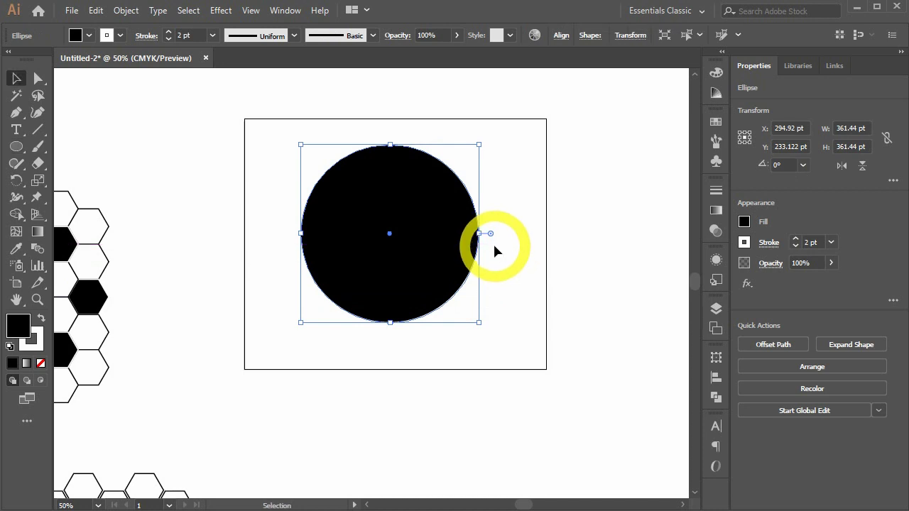
# Step: Delete the circle's right anchor point, leaving a 180.72 × 361.44 pt half-circle
pyautogui.click(494, 249)
pyautogui.press('a')
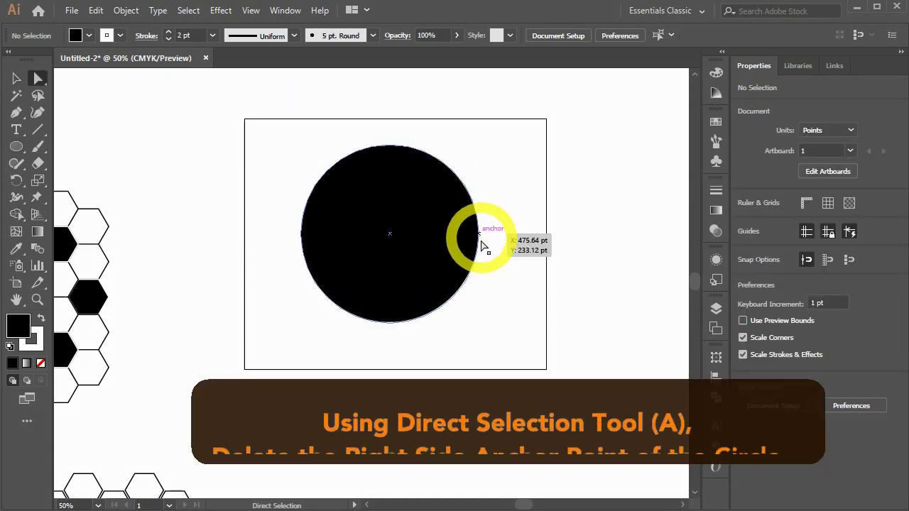
pyautogui.click(479, 235)
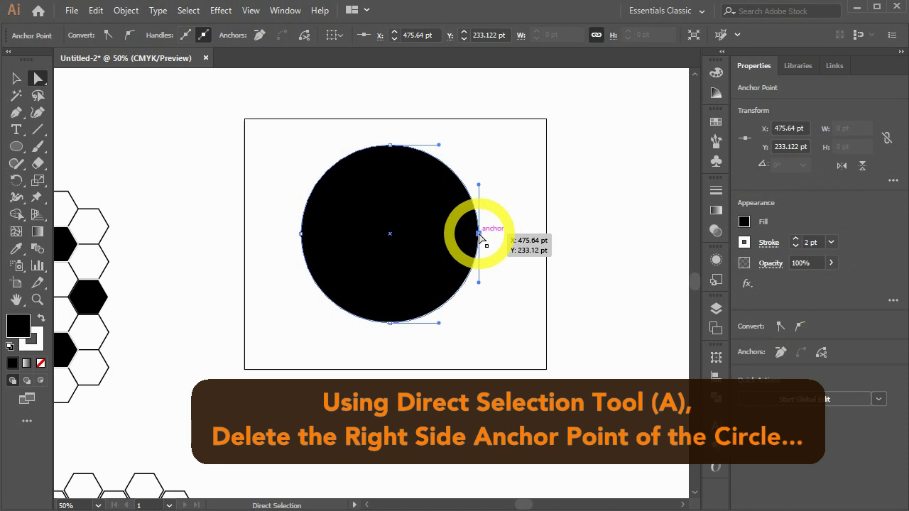
pyautogui.press('v')
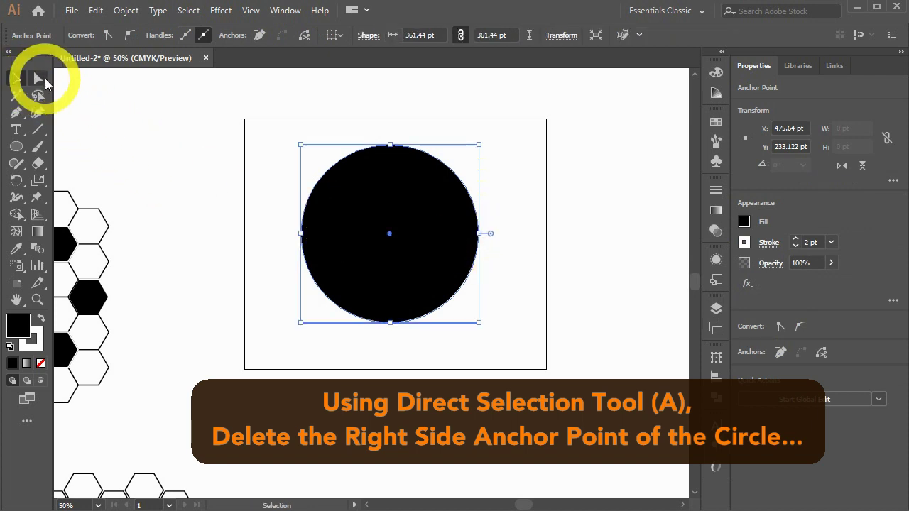
pyautogui.click(38, 81)
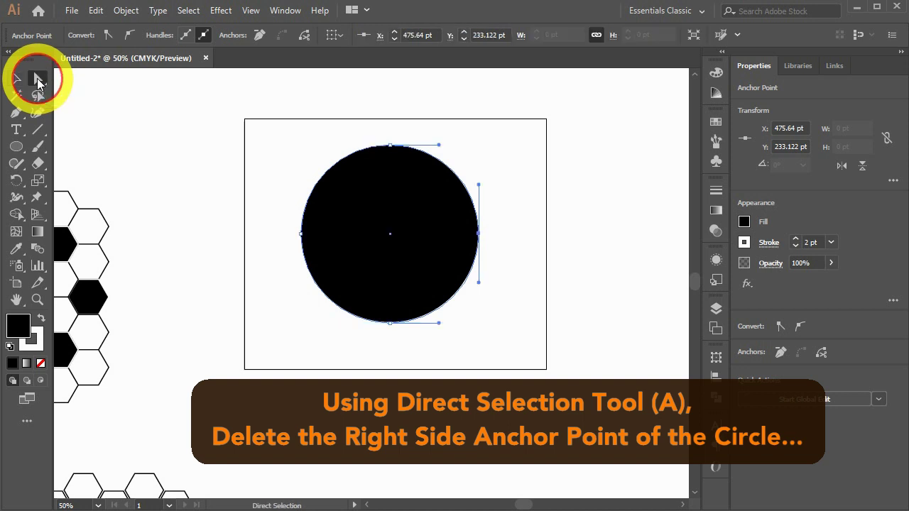
pyautogui.click(478, 235)
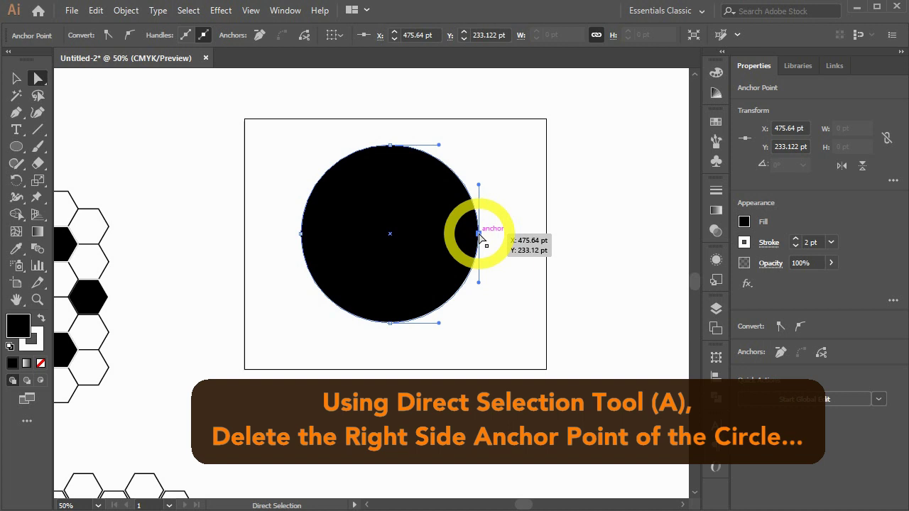
pyautogui.rightClick(479, 238)
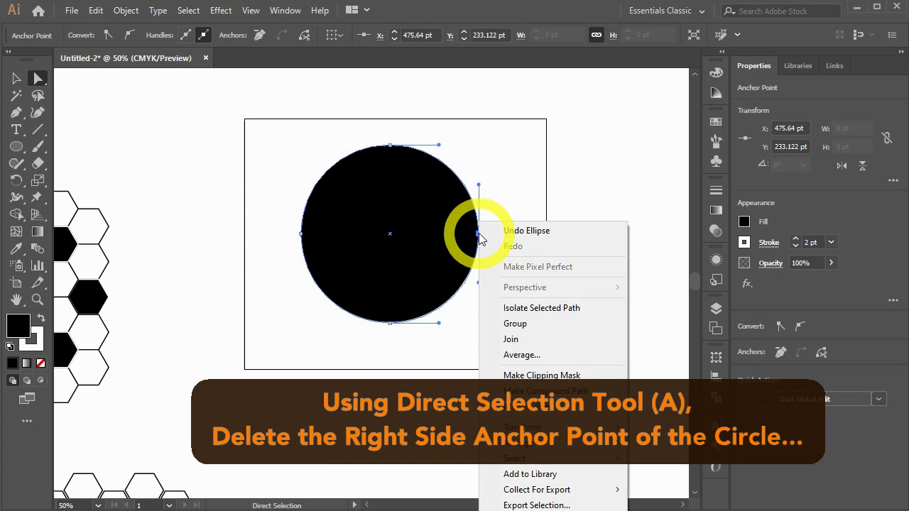
pyautogui.click(478, 236)
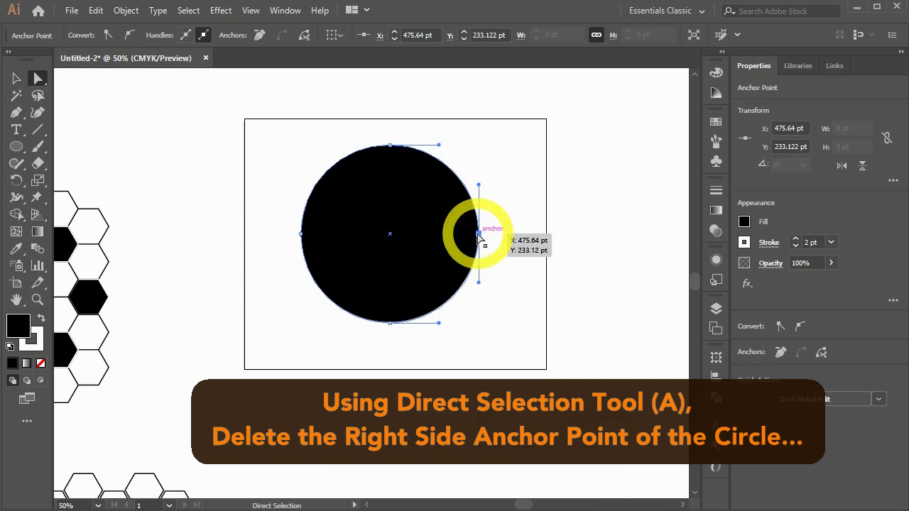
pyautogui.press('Delete')
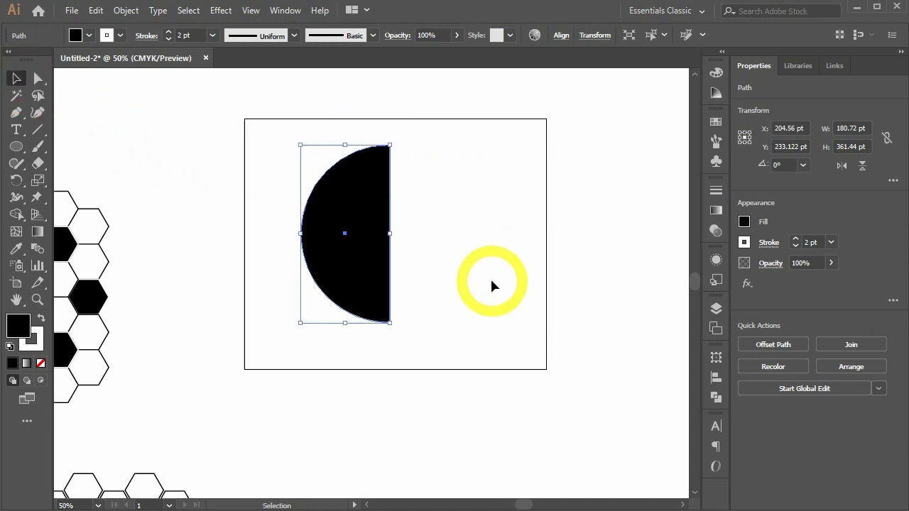
# Step: Set the half-circle's fill to None in the Color panel, keeping its 2 pt outline
pyautogui.click(715, 74)
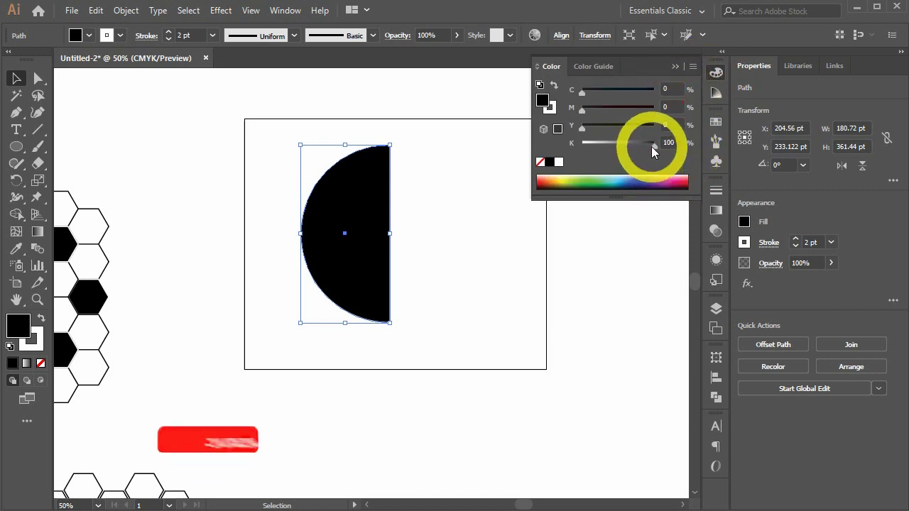
pyautogui.moveTo(651, 147); pyautogui.dragTo(601, 144)
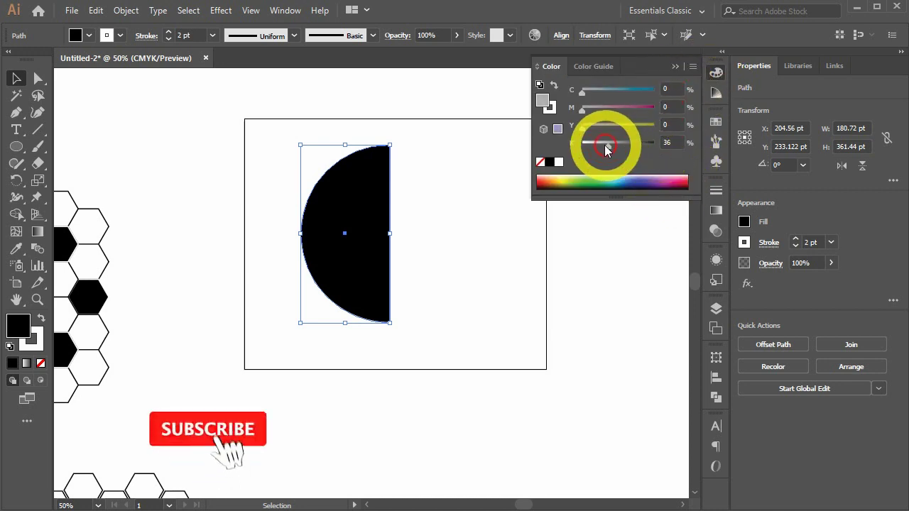
pyautogui.click(715, 71)
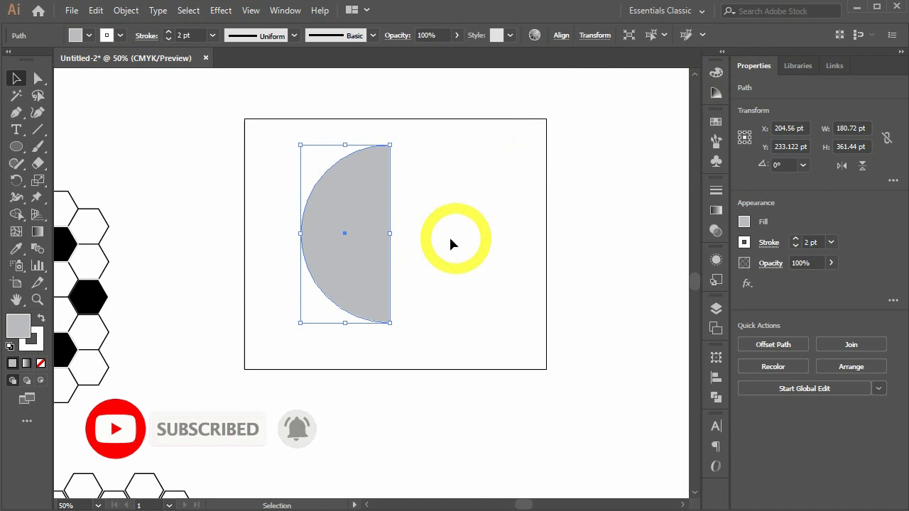
pyautogui.click(716, 72)
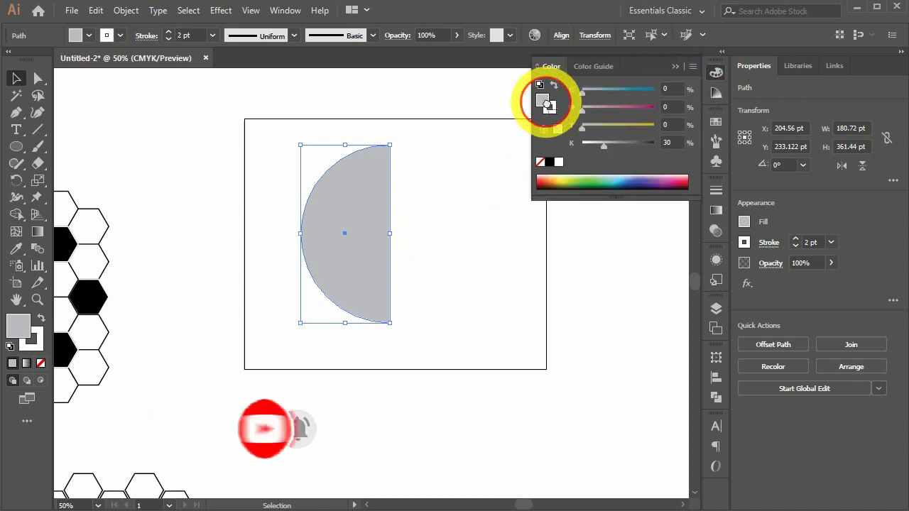
pyautogui.click(539, 163)
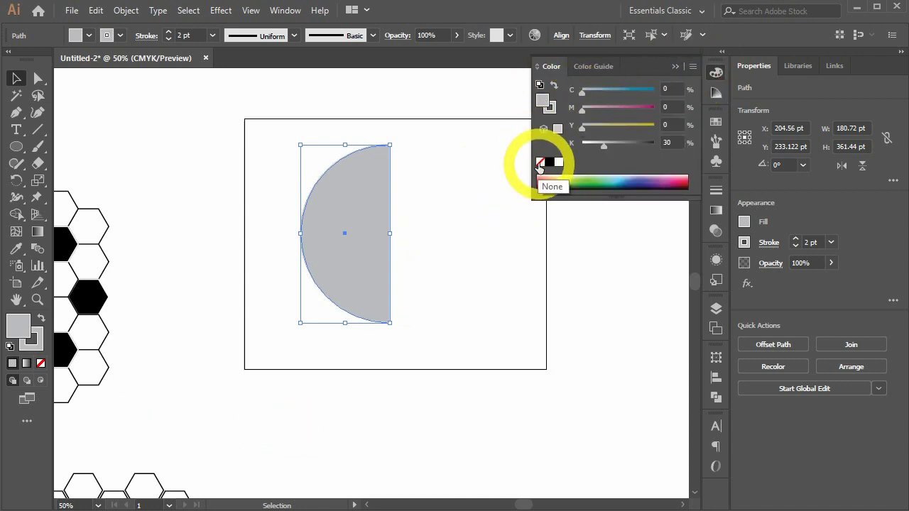
pyautogui.click(539, 164)
pyautogui.click(717, 73)
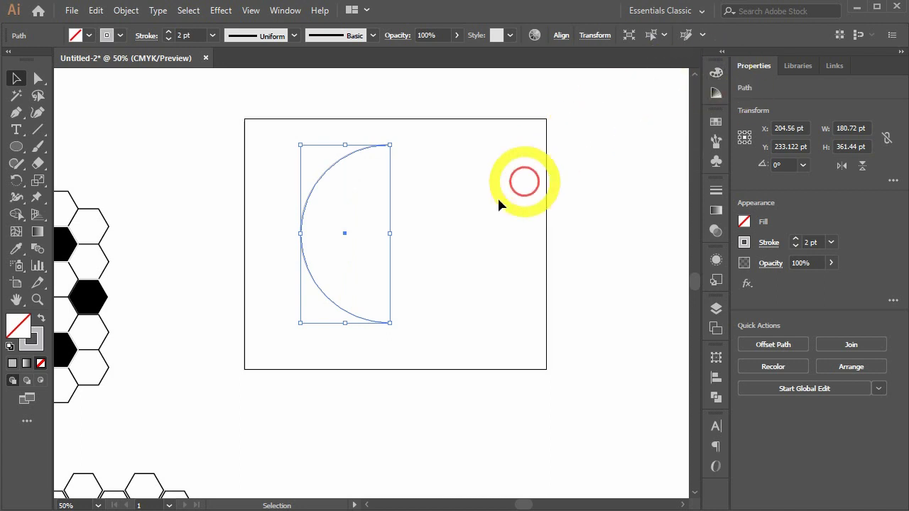
pyautogui.click(404, 251)
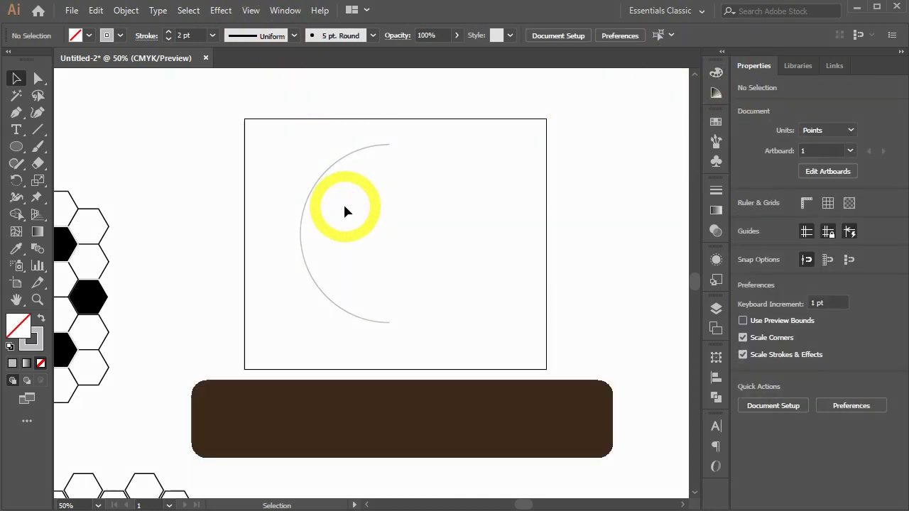
pyautogui.click(317, 183)
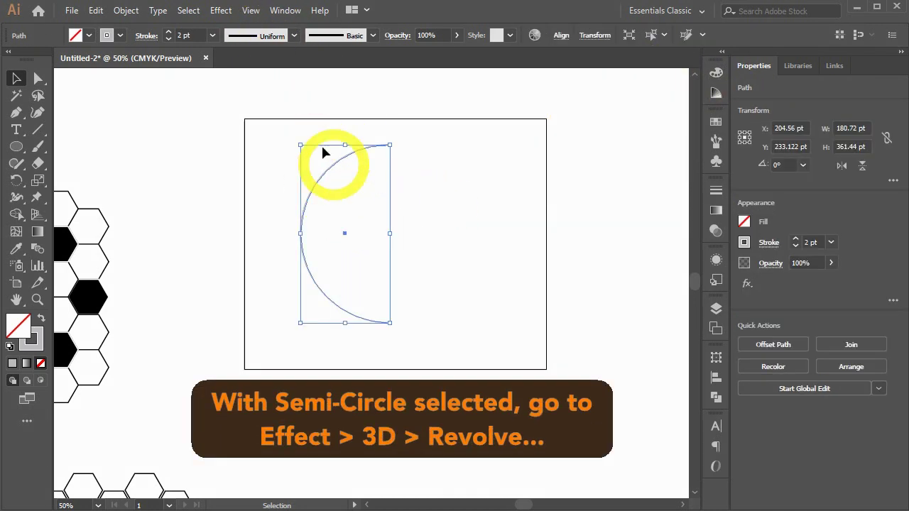
# Step: Apply 3D Revolve with X, Y, Z rotations at 0°, Preview on, revolving from the Right Edge
pyautogui.click(226, 15)
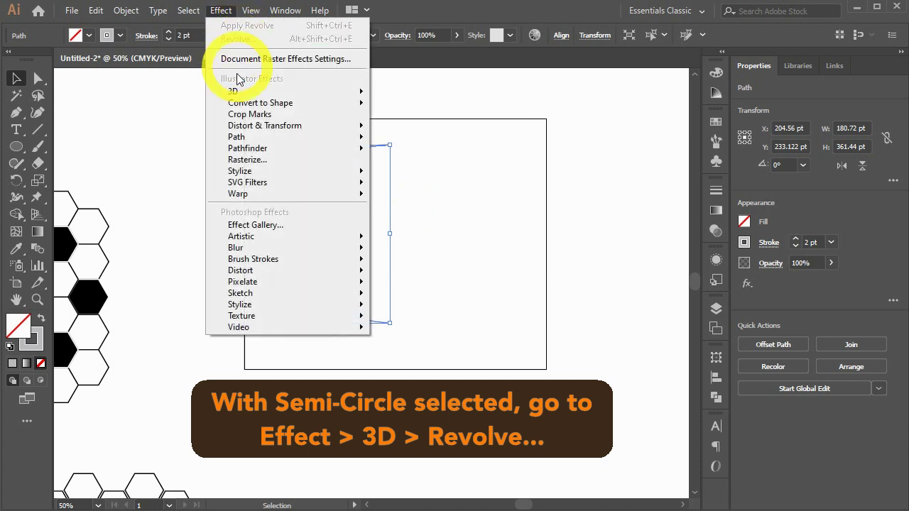
pyautogui.moveTo(284, 92)
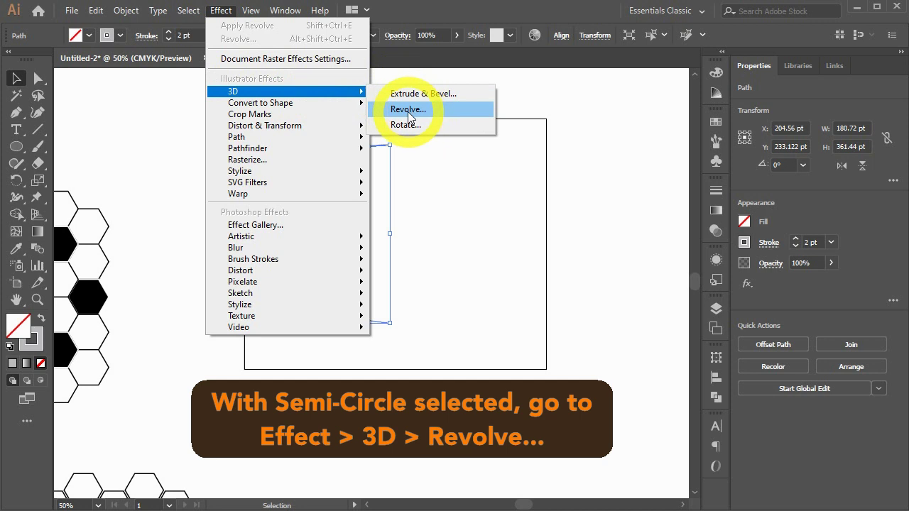
pyautogui.click(411, 116)
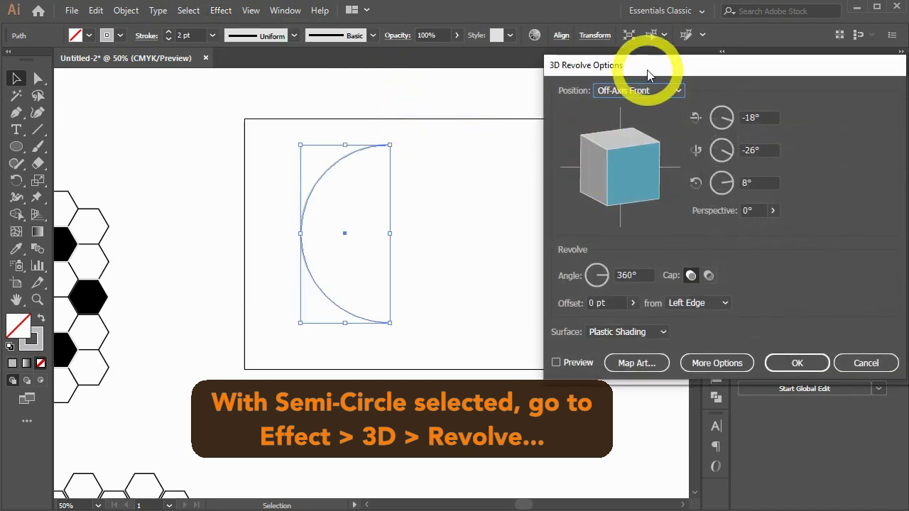
pyautogui.moveTo(645, 67)
pyautogui.mouseDown()
pyautogui.moveTo(619, 74)
pyautogui.moveTo(635, 75)
pyautogui.mouseUp()
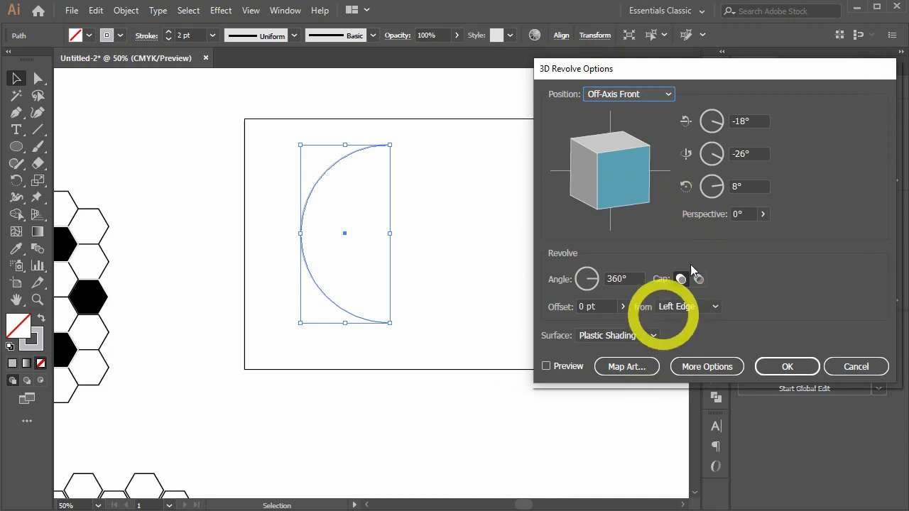
pyautogui.click(740, 121)
pyautogui.write('0')
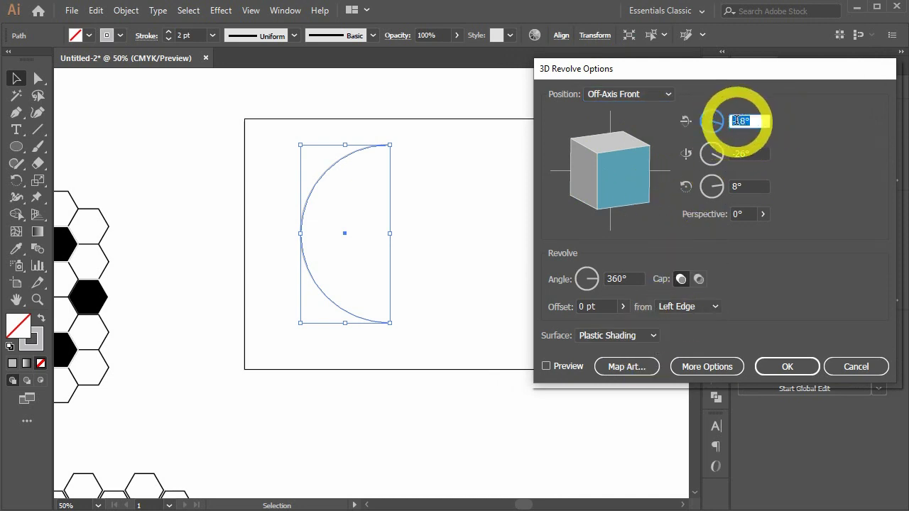
pyautogui.click(749, 153)
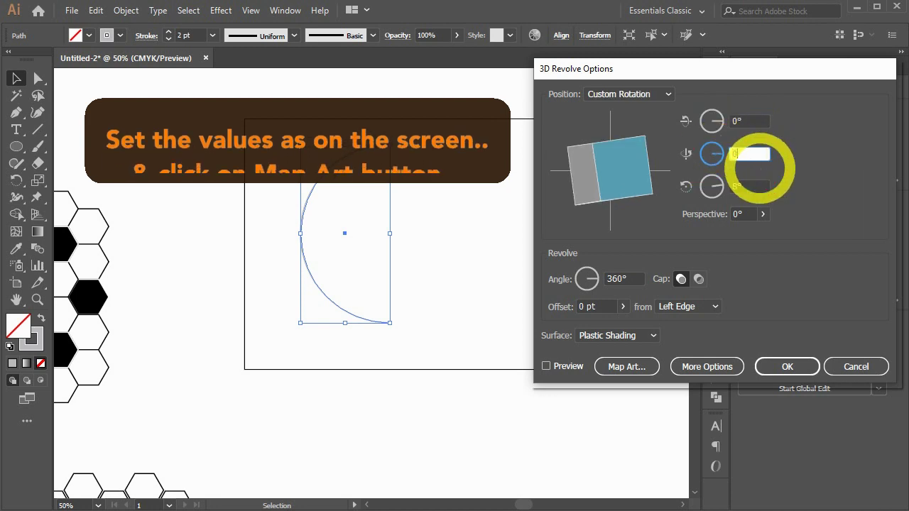
pyautogui.write('0')
pyautogui.click(731, 186)
pyautogui.write('0')
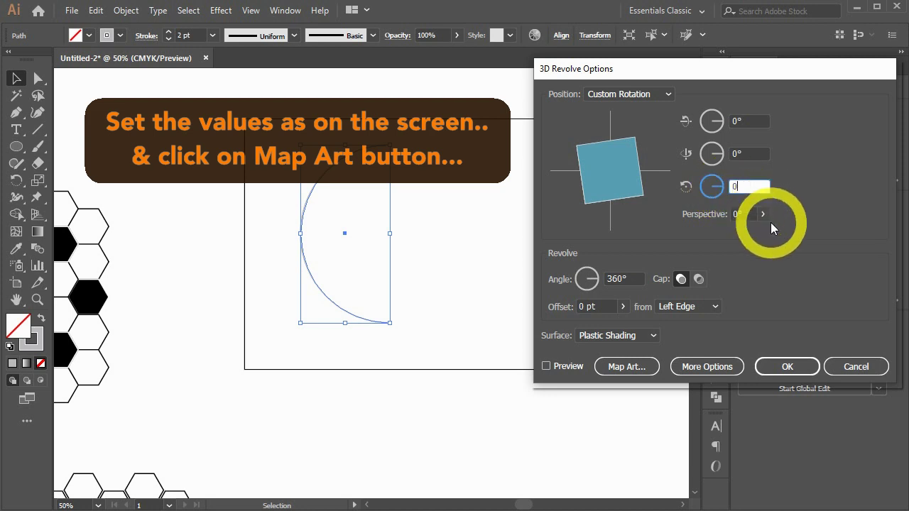
pyautogui.press('Tab')
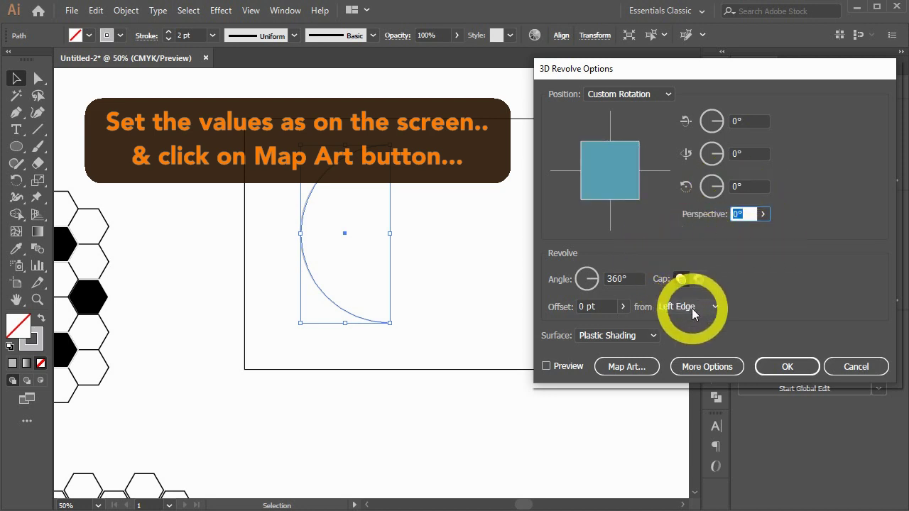
pyautogui.click(545, 367)
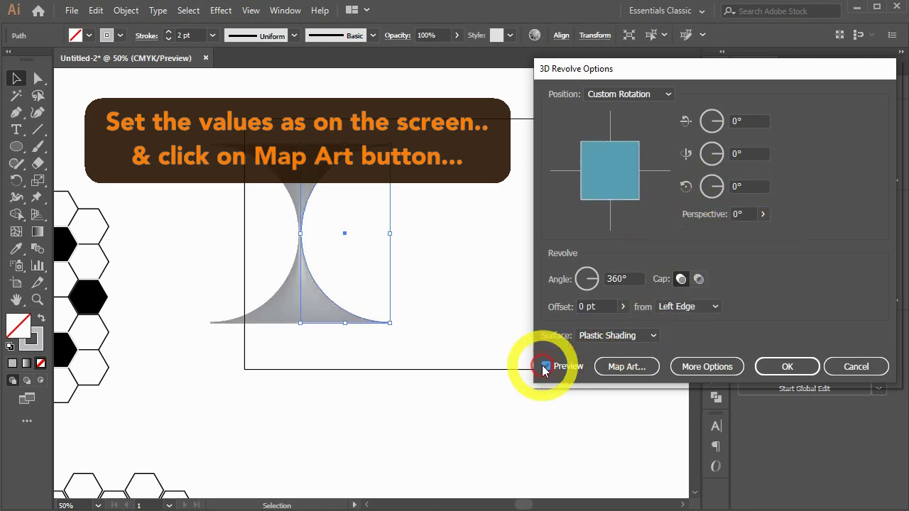
pyautogui.click(678, 307)
pyautogui.click(681, 338)
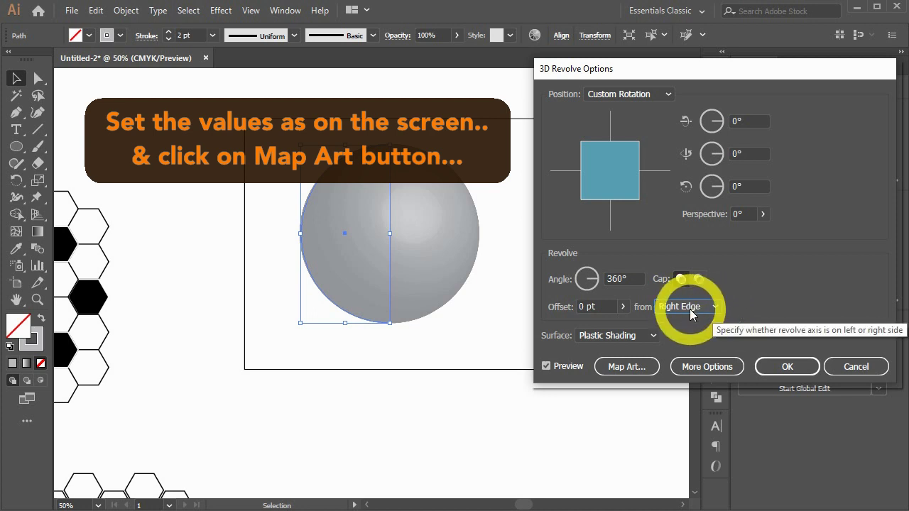
# Step: In Map Art, choose the New Symbol hexagon pattern for the sphere's surface
pyautogui.click(626, 367)
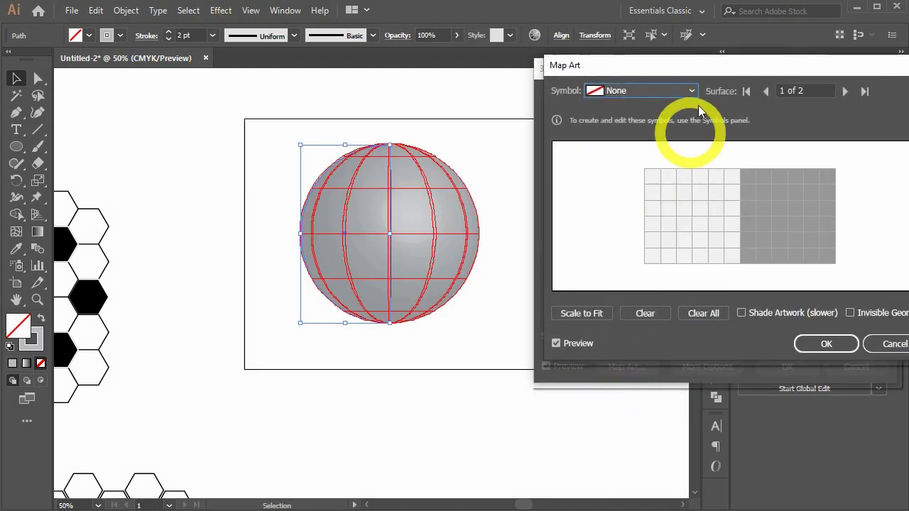
pyautogui.moveTo(707, 71); pyautogui.dragTo(689, 64)
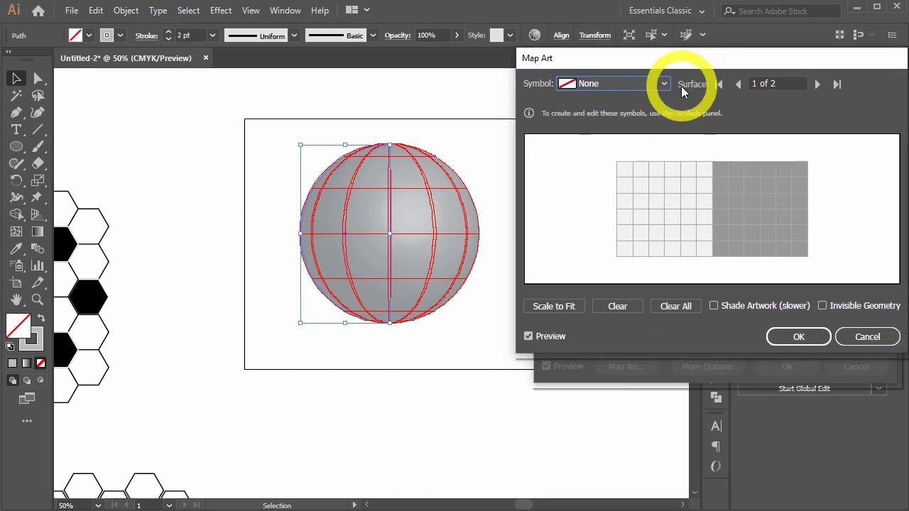
pyautogui.click(666, 86)
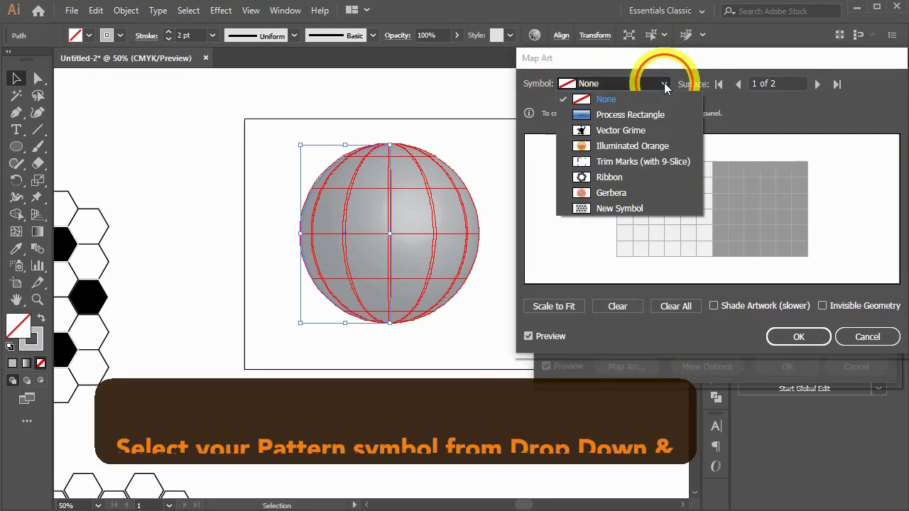
pyautogui.click(596, 210)
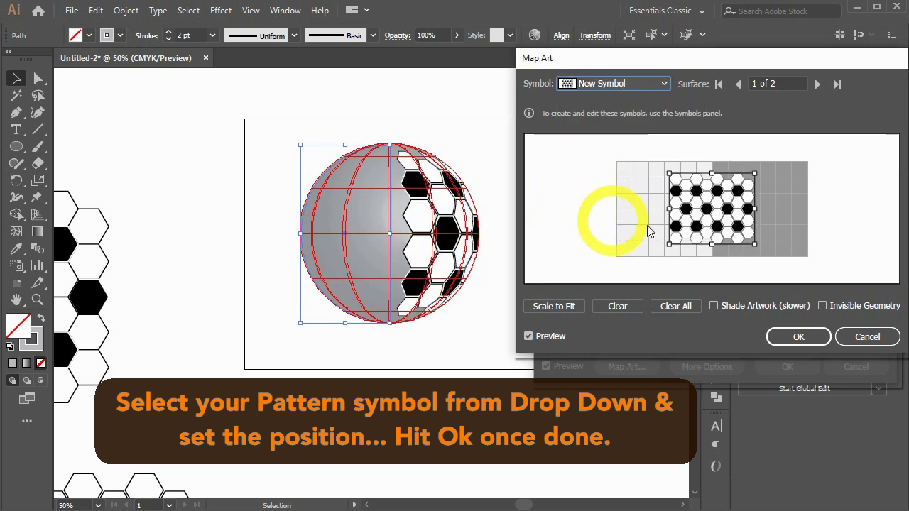
# Step: Enlarge and position the hexagon pattern on the sphere, then confirm Map Art and 3D Revolve
pyautogui.moveTo(714, 203); pyautogui.dragTo(666, 203)
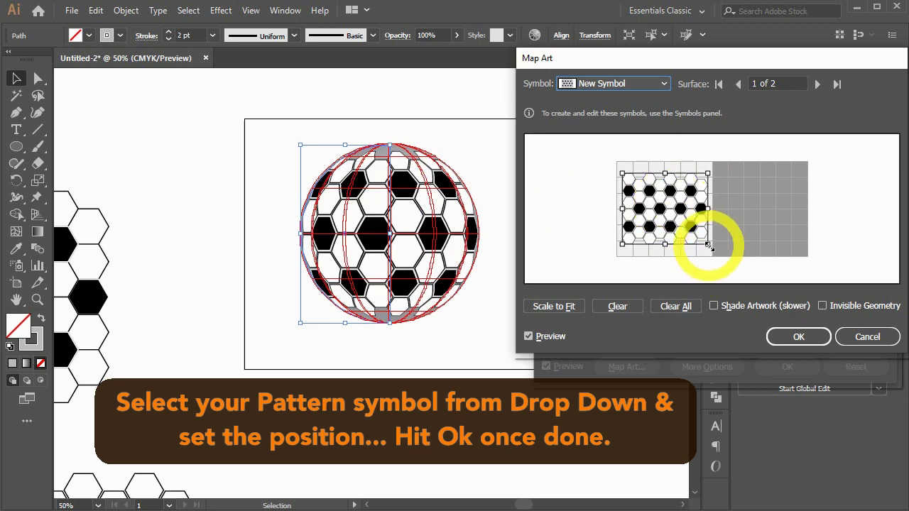
pyautogui.moveTo(708, 245); pyautogui.dragTo(753, 279)
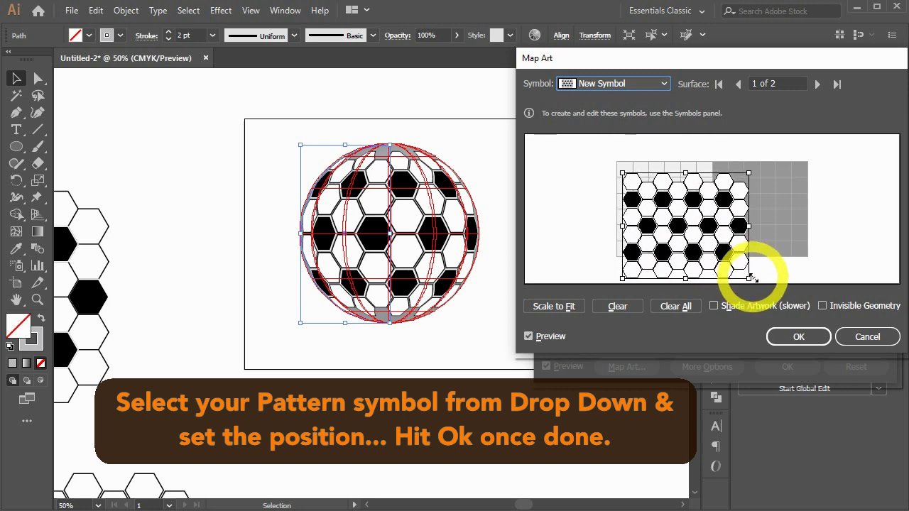
pyautogui.moveTo(710, 228); pyautogui.dragTo(691, 212)
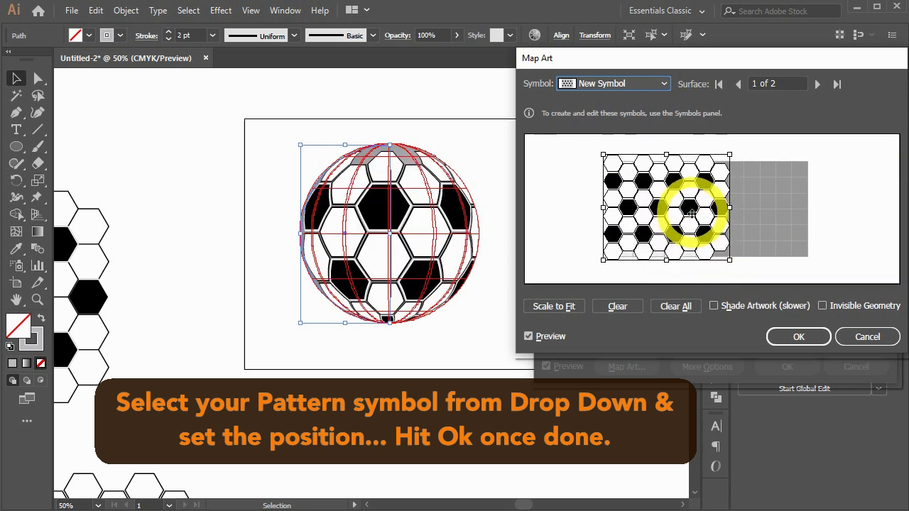
pyautogui.moveTo(727, 260); pyautogui.dragTo(755, 280)
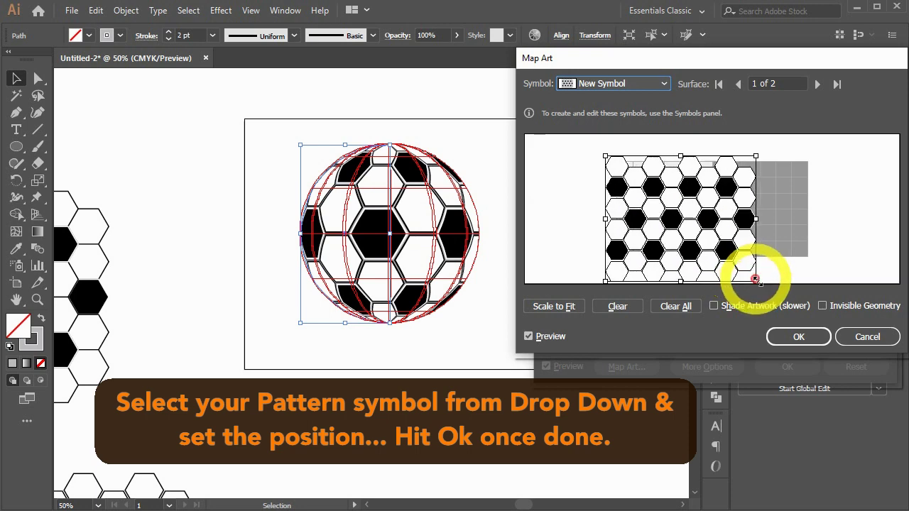
pyautogui.moveTo(731, 241); pyautogui.dragTo(714, 209)
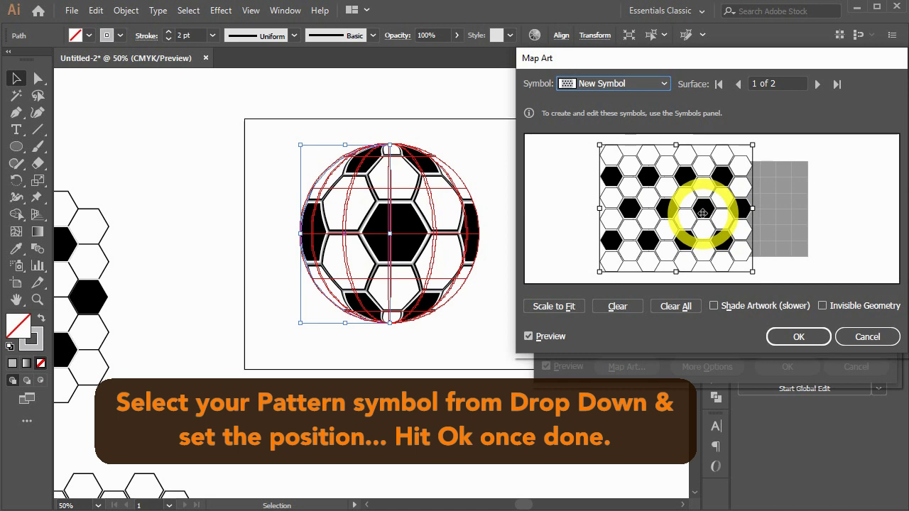
pyautogui.click(822, 305)
pyautogui.click(822, 305)
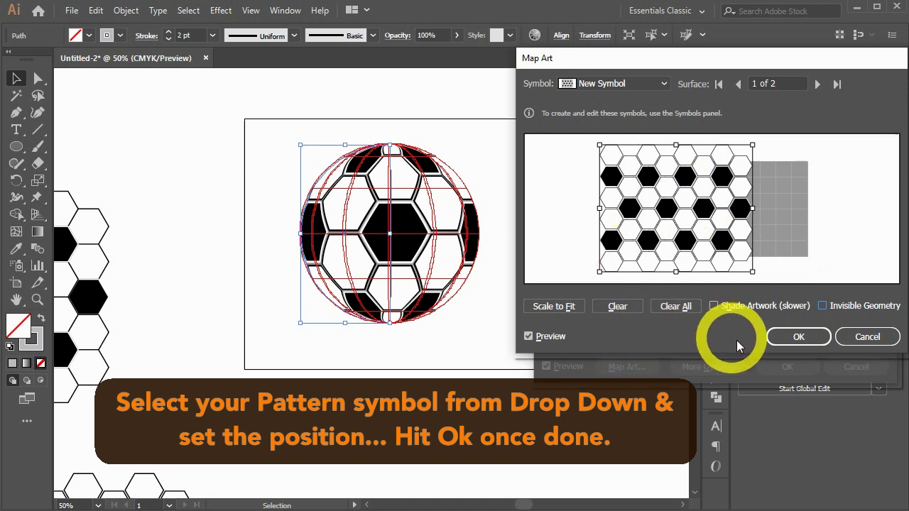
pyautogui.click(795, 338)
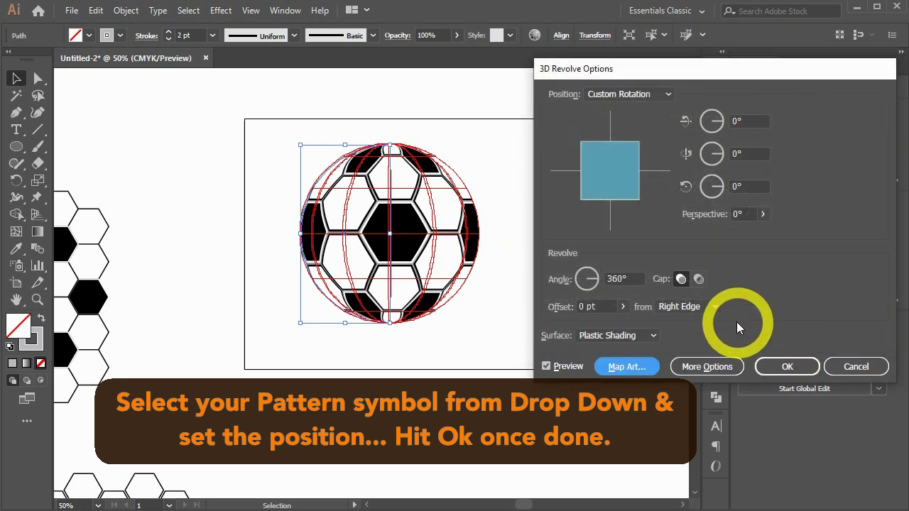
pyautogui.click(796, 369)
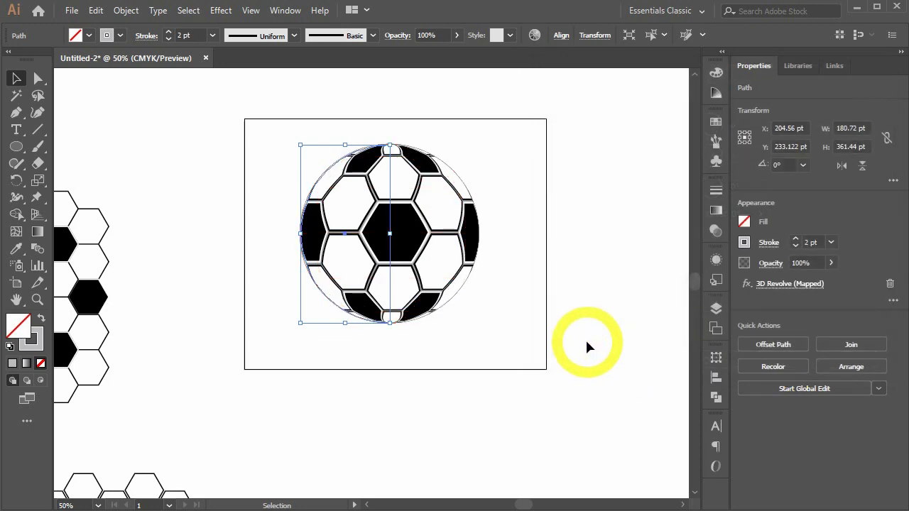
# Step: Expand the 3D ball's appearance and ungroup it twice
pyautogui.click(126, 10)
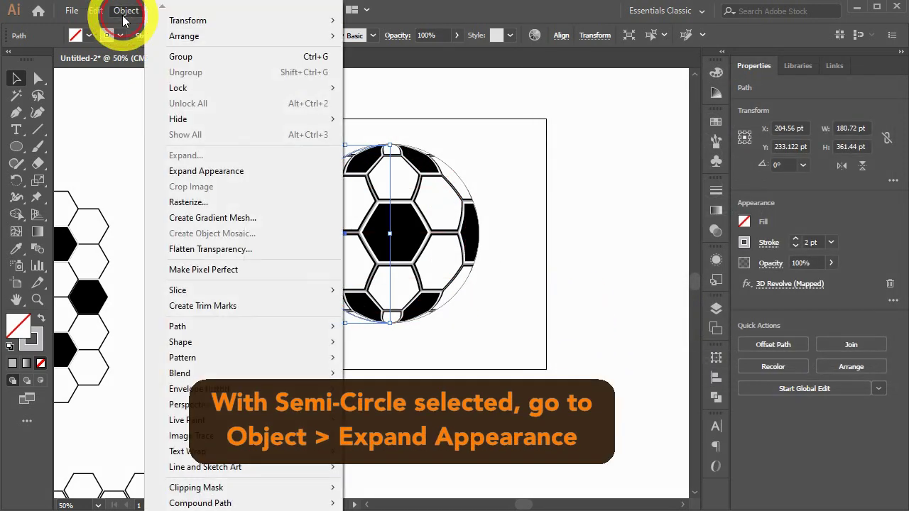
pyautogui.click(230, 174)
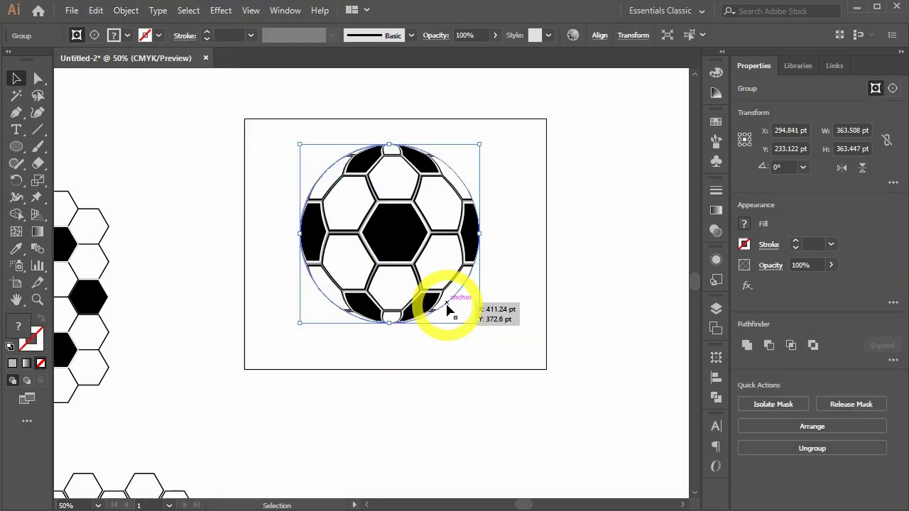
pyautogui.rightClick(412, 241)
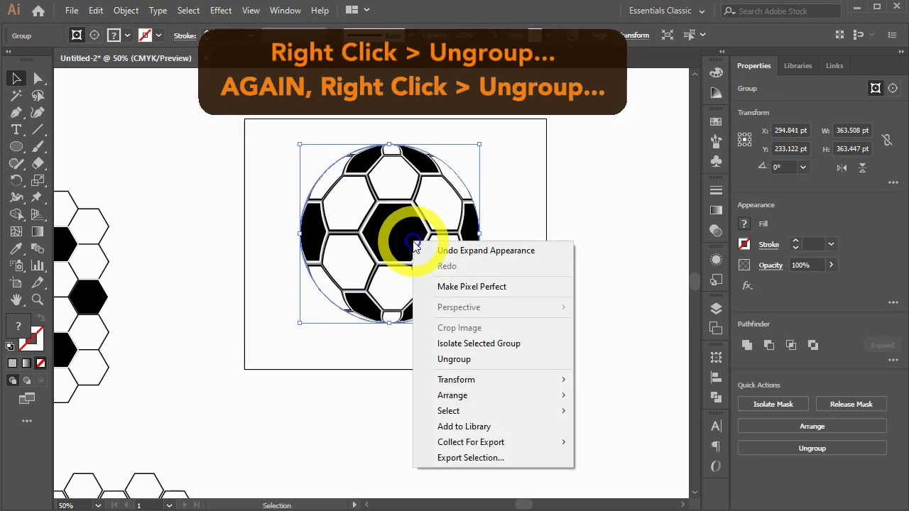
pyautogui.click(487, 358)
pyautogui.rightClick(403, 242)
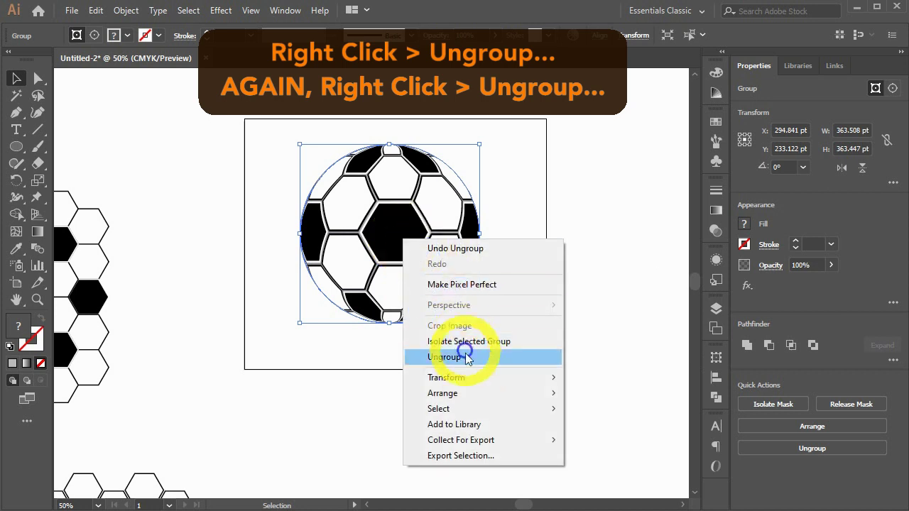
pyautogui.click(476, 357)
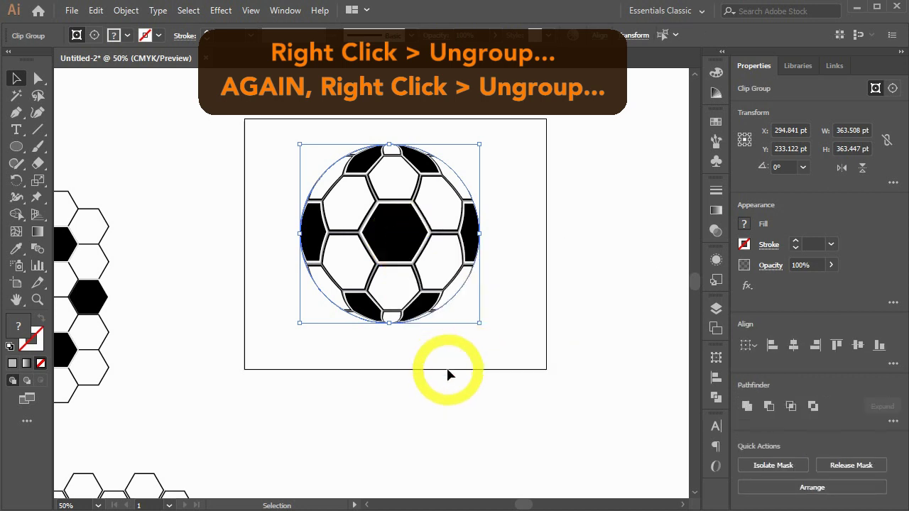
pyautogui.click(426, 360)
# Step: Drag the clipped hexagon group off the grey sphere and release its clipping mask
pyautogui.hscroll(3, 426, 360)
pyautogui.moveTo(324, 233); pyautogui.dragTo(508, 227)
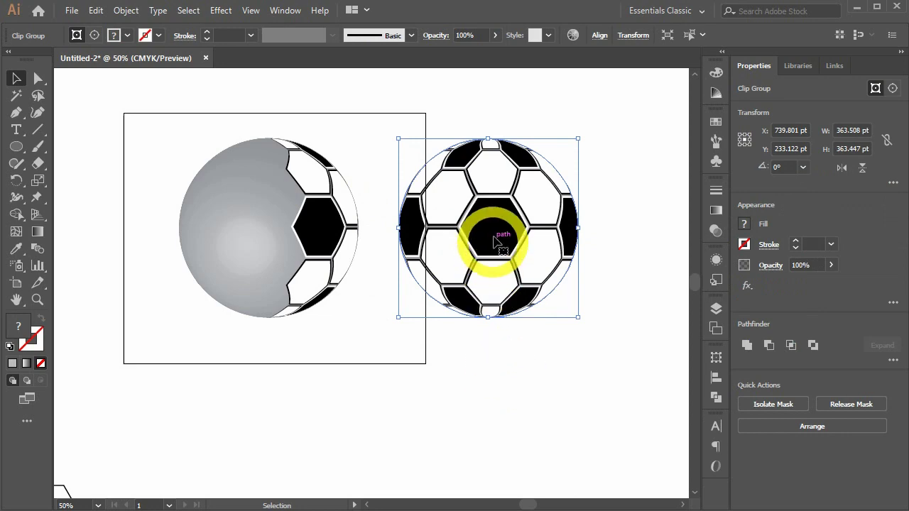
pyautogui.hscroll(3, 507, 254)
pyautogui.moveTo(443, 260); pyautogui.dragTo(495, 234)
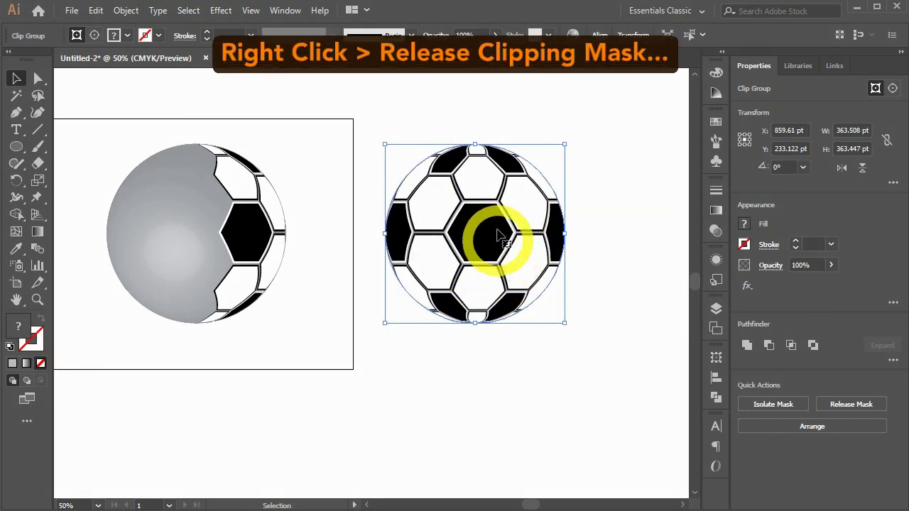
pyautogui.rightClick(497, 233)
pyautogui.click(560, 348)
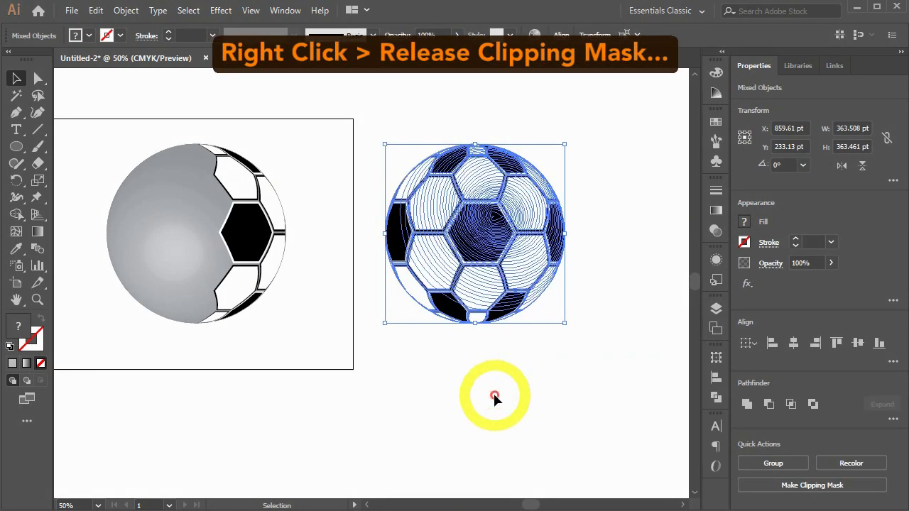
# Step: Move the hexagon ball further right so both spheres sit side by side
pyautogui.click(495, 400)
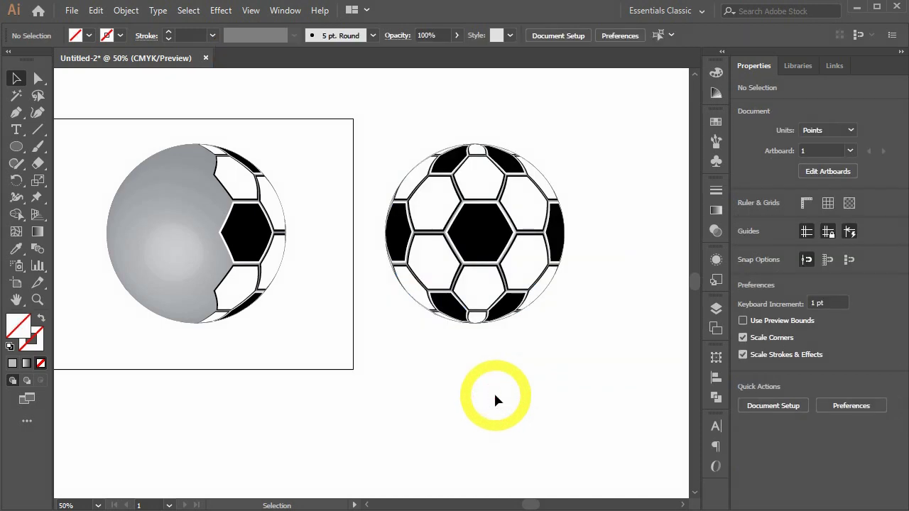
pyautogui.click(479, 228)
pyautogui.hscroll(3, 450, 390)
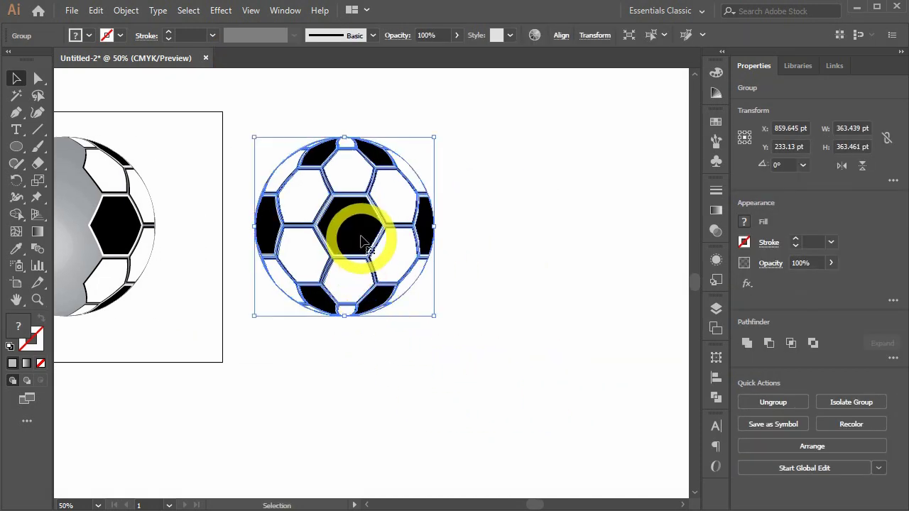
pyautogui.moveTo(369, 241); pyautogui.dragTo(571, 243)
pyautogui.click(454, 376)
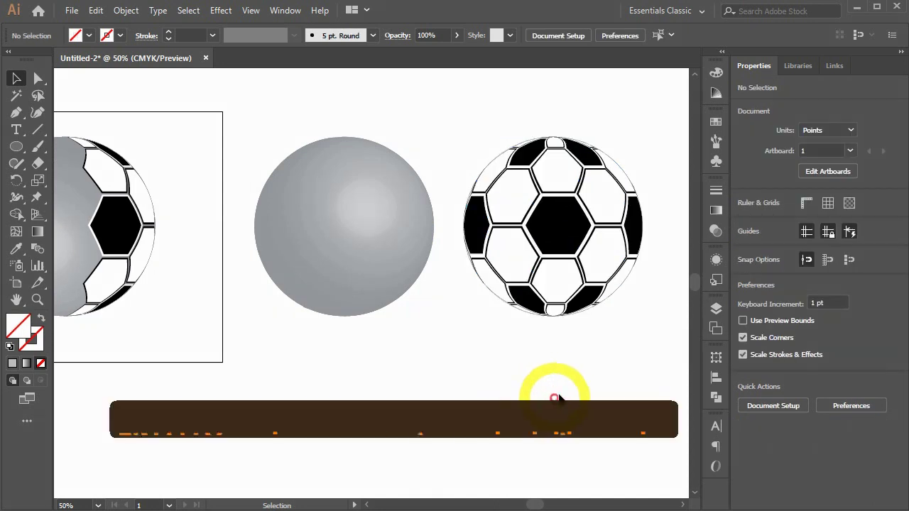
pyautogui.moveTo(548, 385); pyautogui.dragTo(497, 388)
# Step: Select all white hexagon panels using Select > Same > Fill & Stroke
pyautogui.press('a')
pyautogui.click(466, 199)
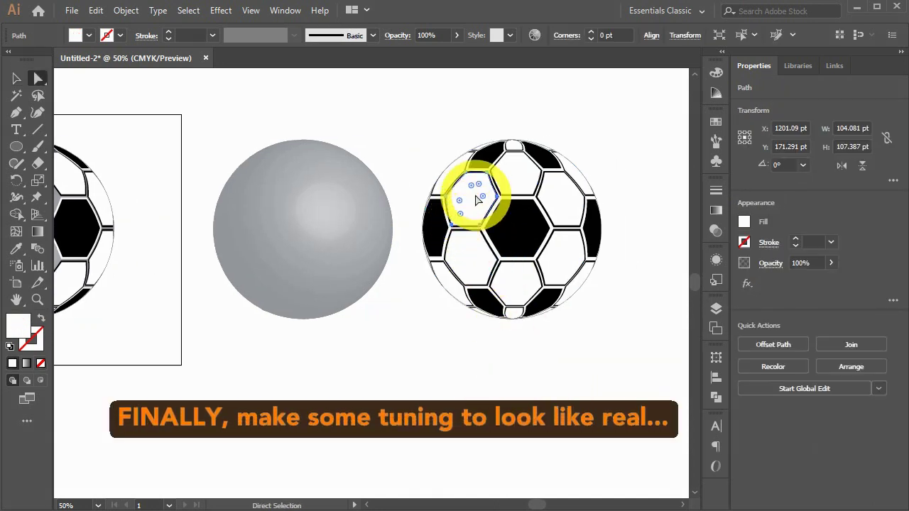
pyautogui.moveTo(472, 199); pyautogui.dragTo(355, 196)
pyautogui.hotkey('ctrl', 'z')
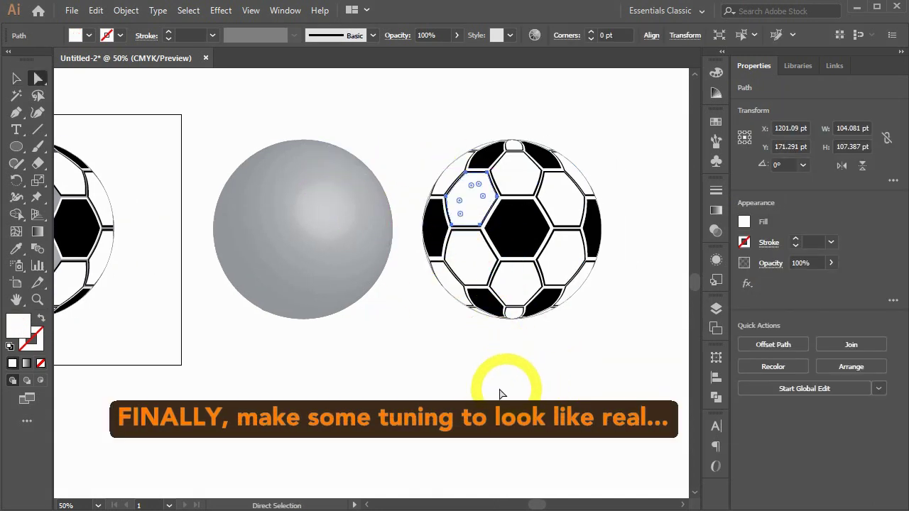
pyautogui.keyDown('shift'); pyautogui.click(518, 171); pyautogui.keyUp('shift')
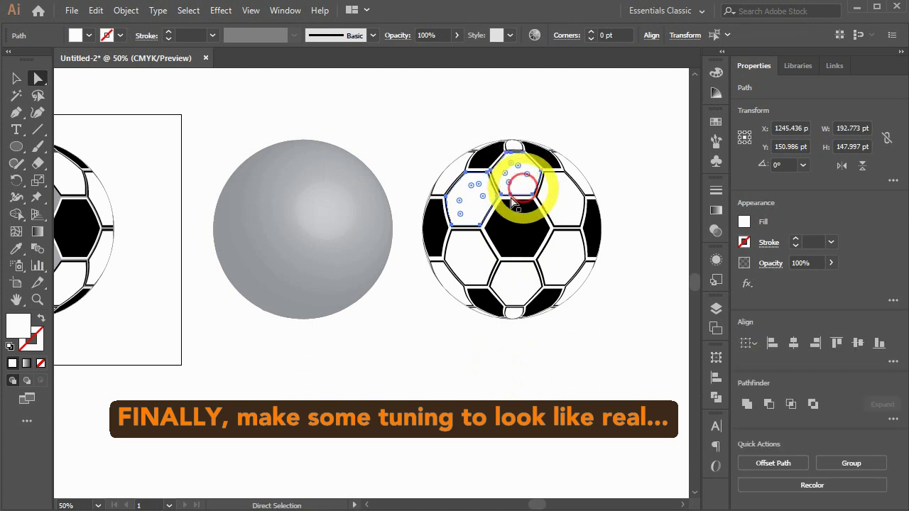
pyautogui.click(188, 10)
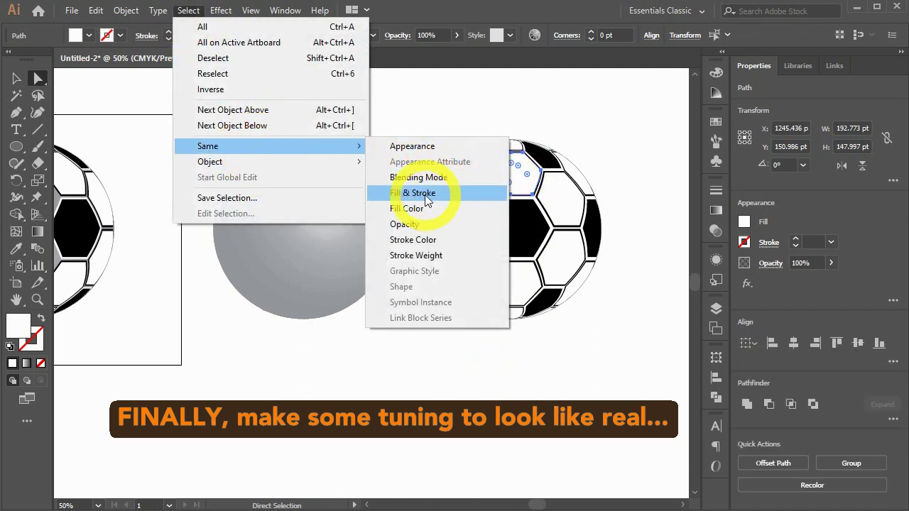
pyautogui.click(430, 192)
pyautogui.click(502, 389)
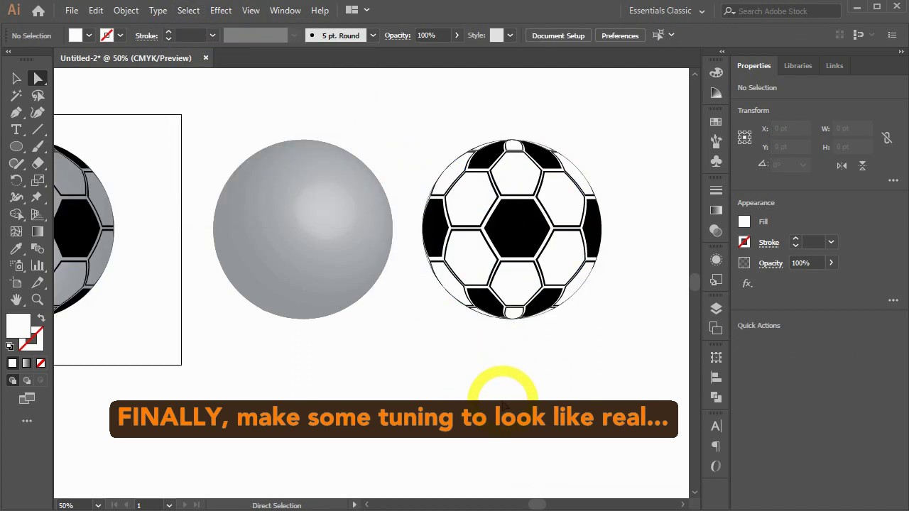
# Step: Unite the grey sphere's shading contours into one flat circle with Pathfinder
pyautogui.click(487, 283)
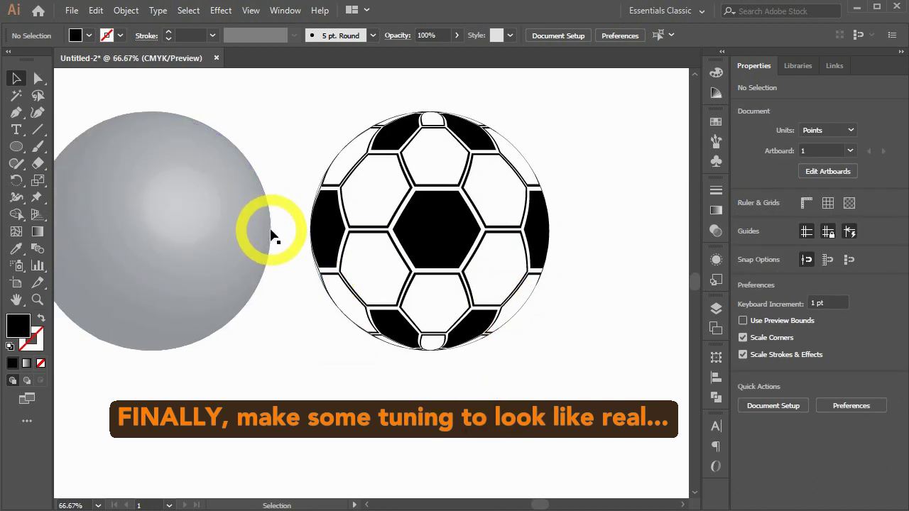
pyautogui.hscroll(-3, 270, 234)
pyautogui.moveTo(395, 375); pyautogui.dragTo(132, 112)
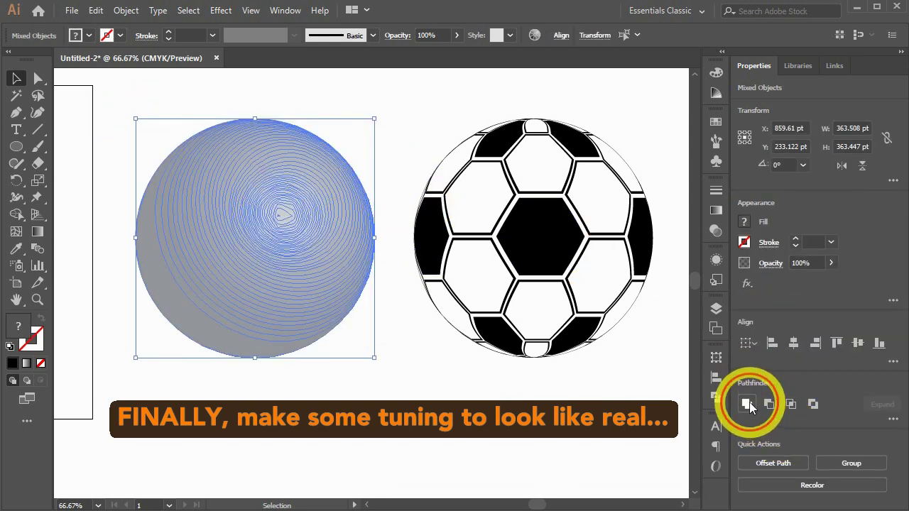
pyautogui.click(747, 403)
# Step: Centre the grey circle horizontally behind the soccer ball, using the ball as key object
pyautogui.click(328, 284)
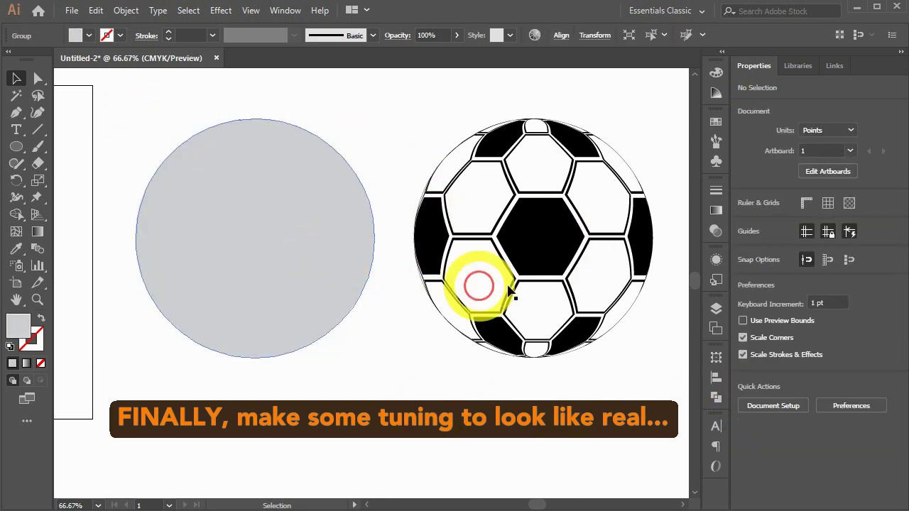
pyautogui.keyDown('shift'); pyautogui.click(539, 294); pyautogui.keyUp('shift')
pyautogui.click(593, 263)
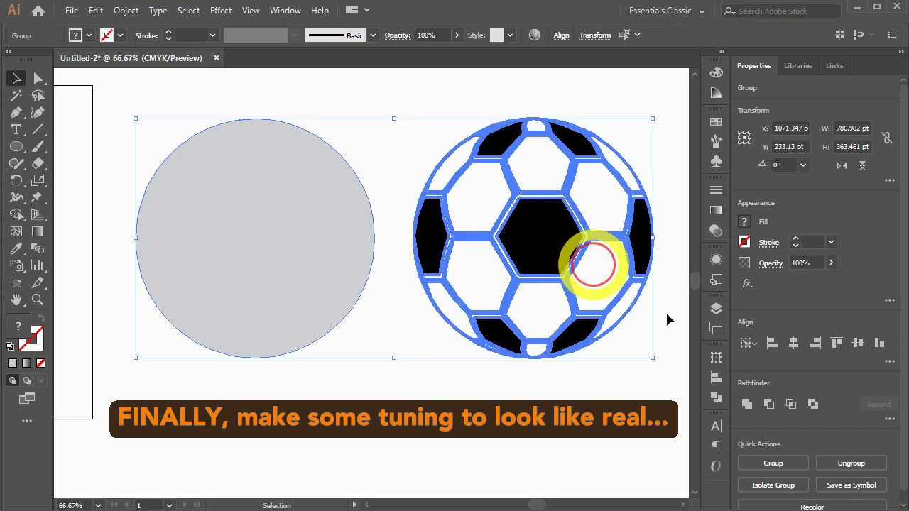
pyautogui.click(793, 343)
pyautogui.click(575, 389)
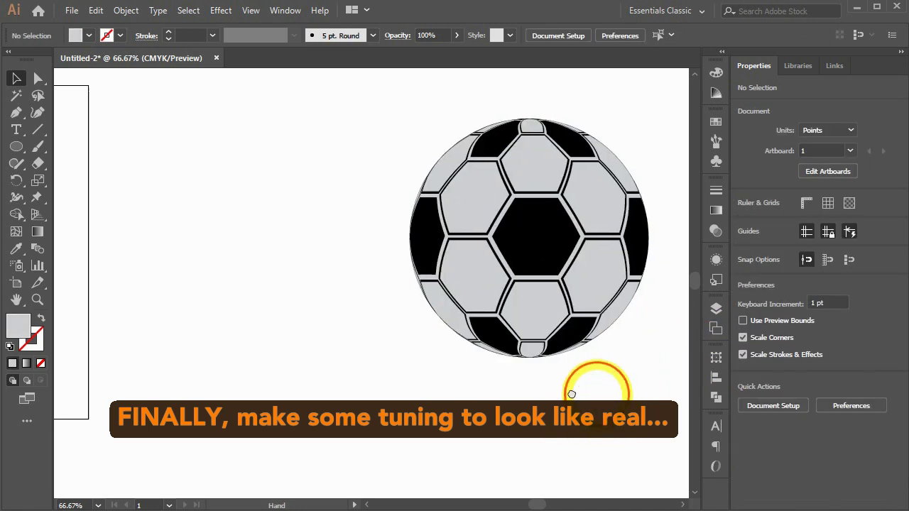
pyautogui.moveTo(574, 386); pyautogui.dragTo(428, 389)
# Step: Fill the soccer ball group with a radial white-to-black gradient
pyautogui.click(468, 275)
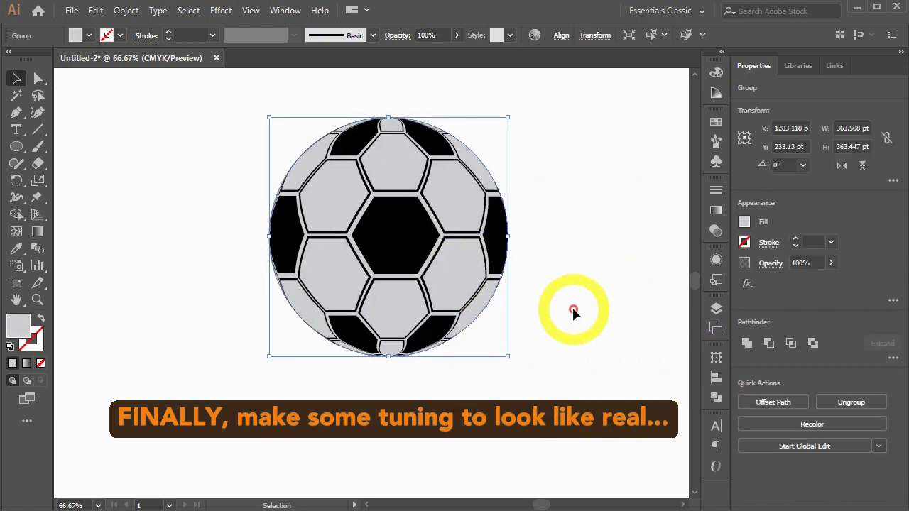
pyautogui.click(716, 210)
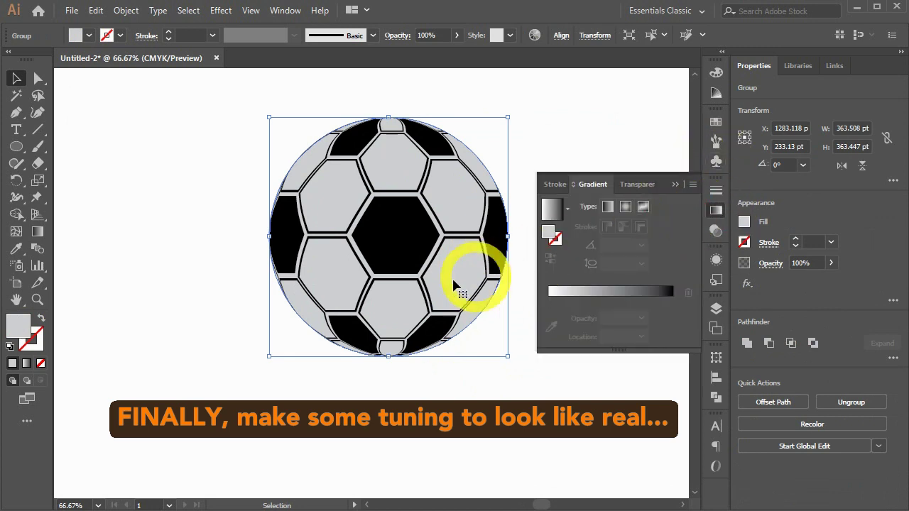
pyautogui.moveTo(454, 284); pyautogui.dragTo(377, 288)
pyautogui.click(552, 210)
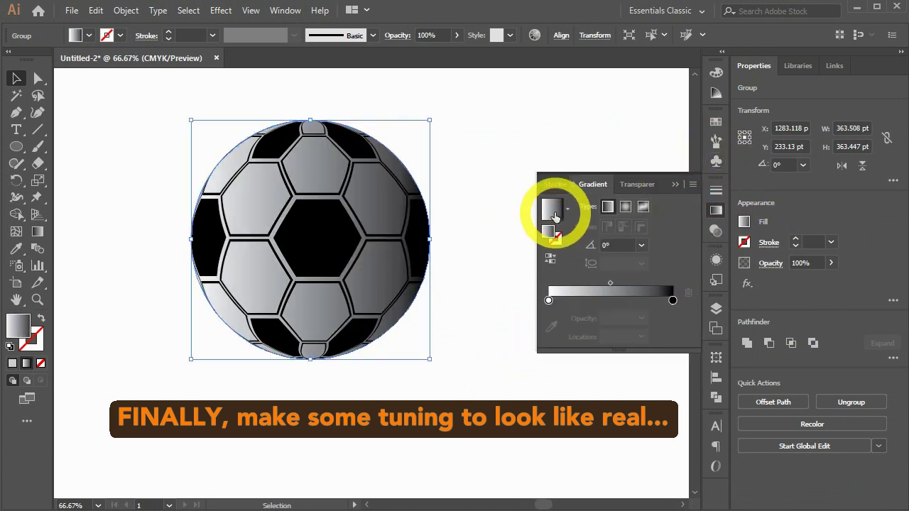
pyautogui.click(626, 207)
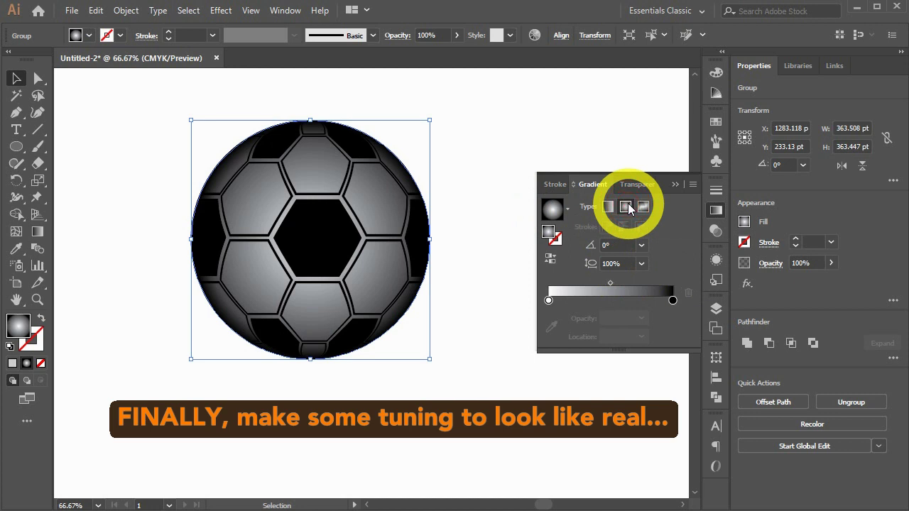
# Step: Lighten the gradient's black end stop to about 10% grey
pyautogui.doubleClick(672, 300)
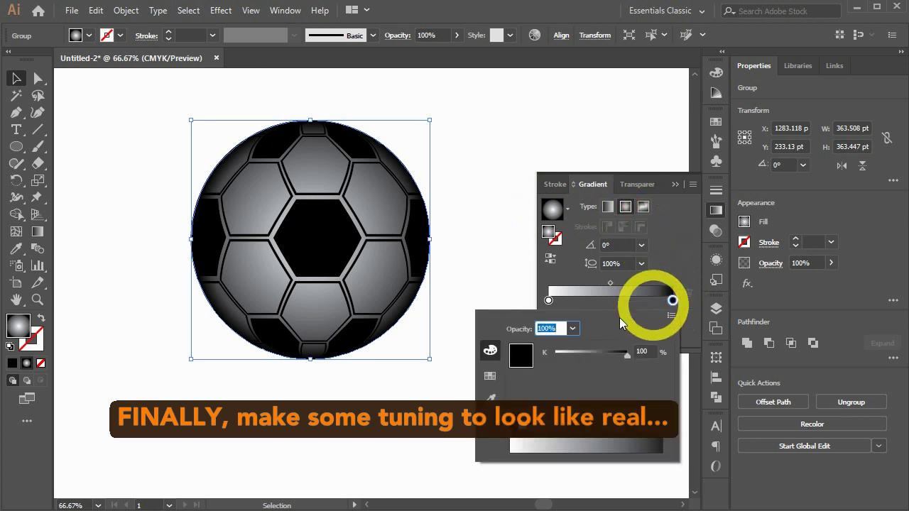
pyautogui.click(490, 375)
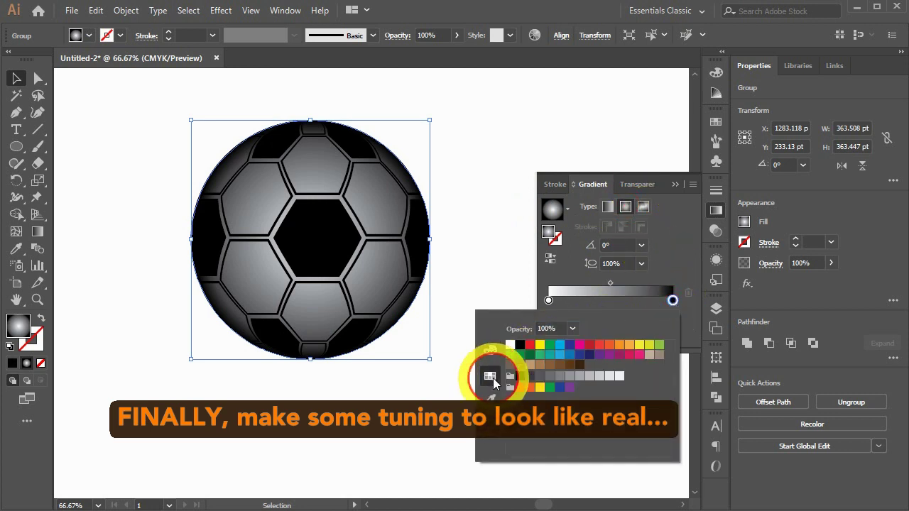
pyautogui.click(495, 354)
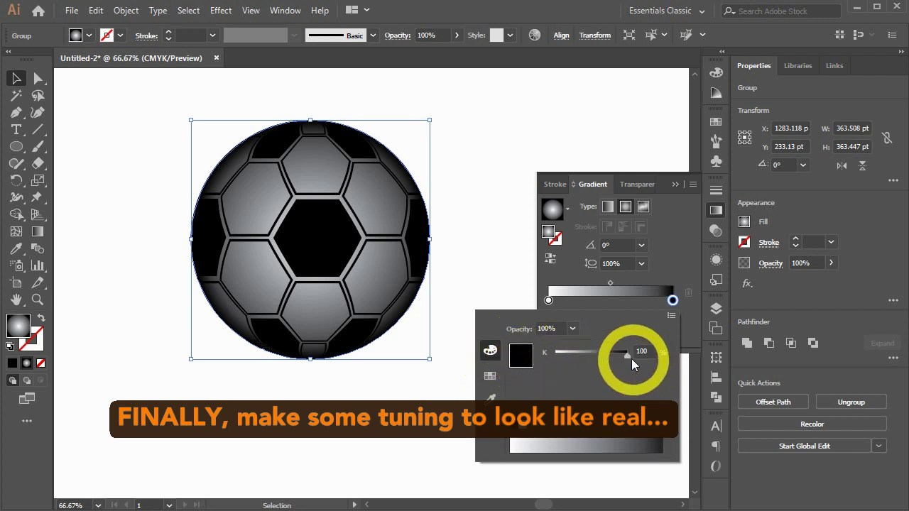
pyautogui.moveTo(602, 355); pyautogui.dragTo(562, 354)
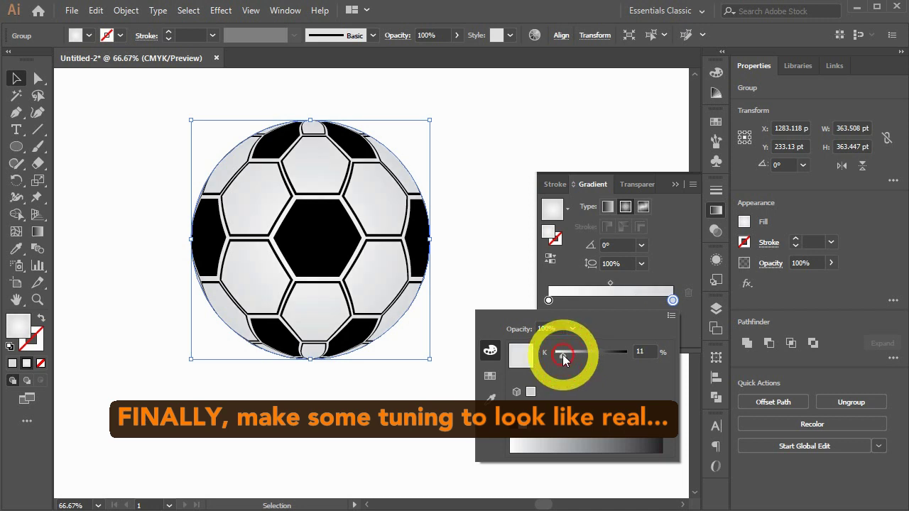
pyautogui.click(548, 302)
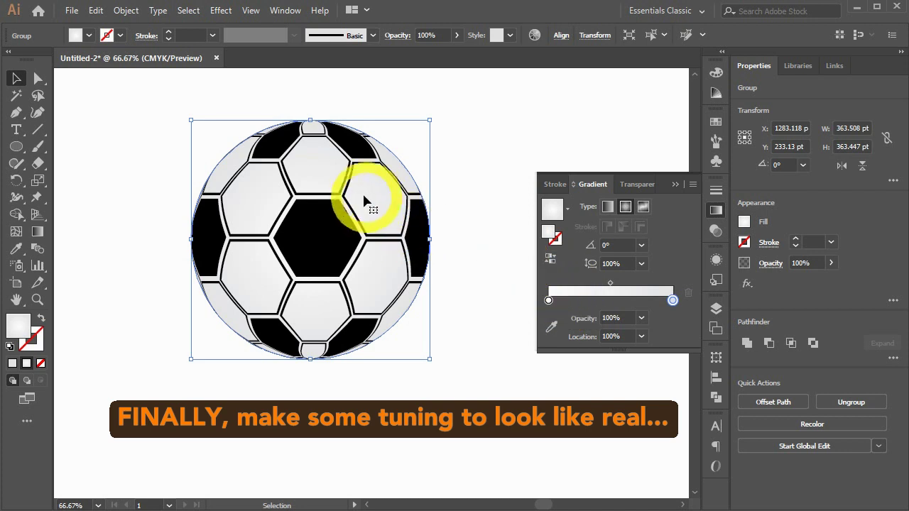
# Step: Reposition the radial gradient with the Gradient tool and set the end stop to 12% K
pyautogui.press('g')
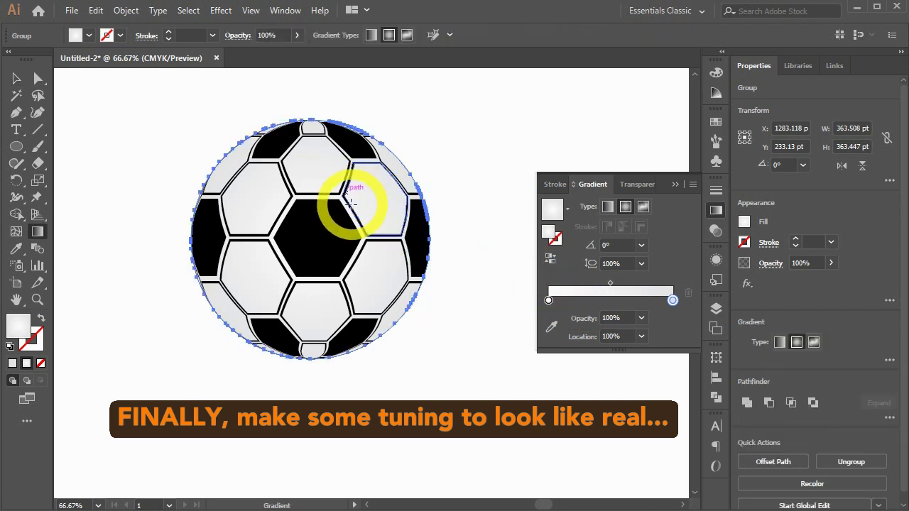
pyautogui.moveTo(351, 204); pyautogui.dragTo(252, 298)
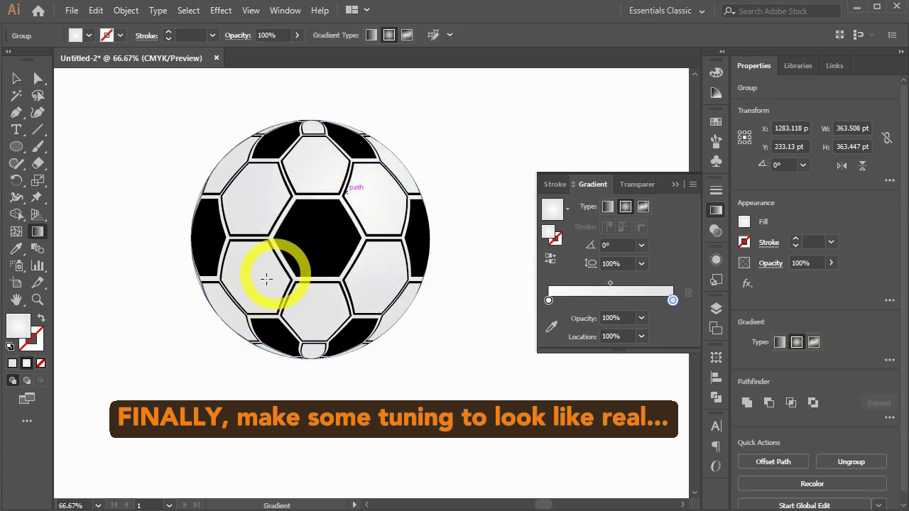
pyautogui.doubleClick(673, 301)
pyautogui.moveTo(566, 356); pyautogui.dragTo(573, 361)
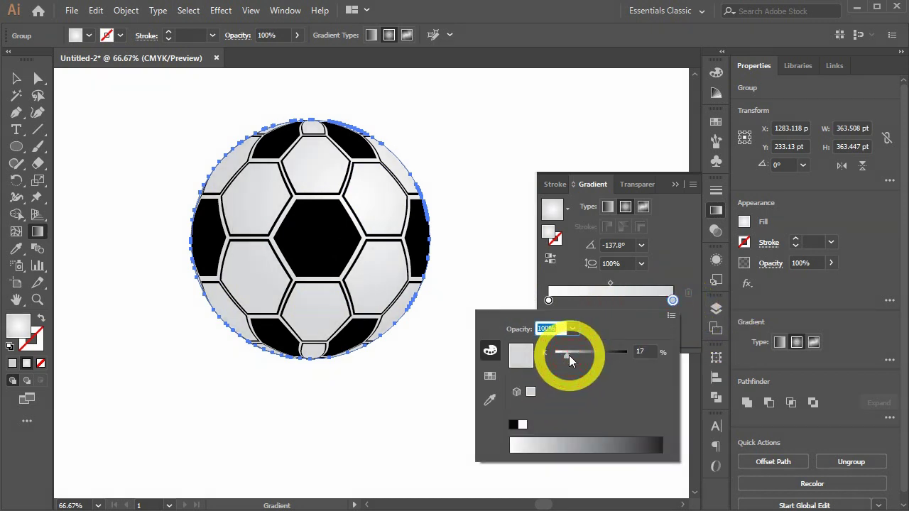
pyautogui.moveTo(570, 361); pyautogui.dragTo(564, 355)
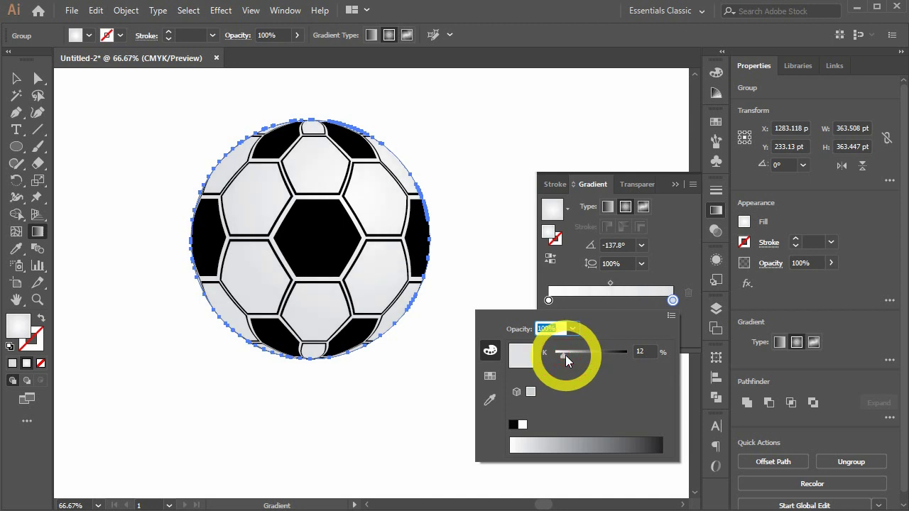
pyautogui.click(693, 310)
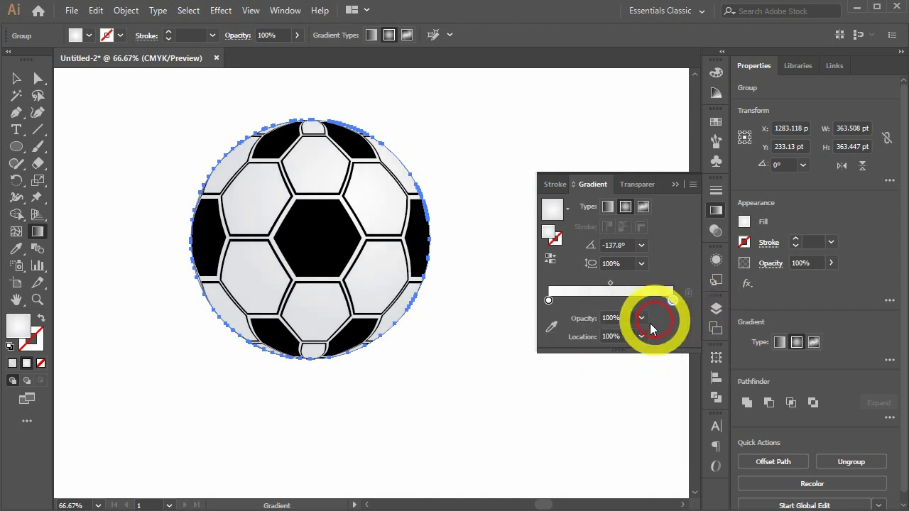
pyautogui.click(716, 210)
pyautogui.press('v')
pyautogui.click(516, 291)
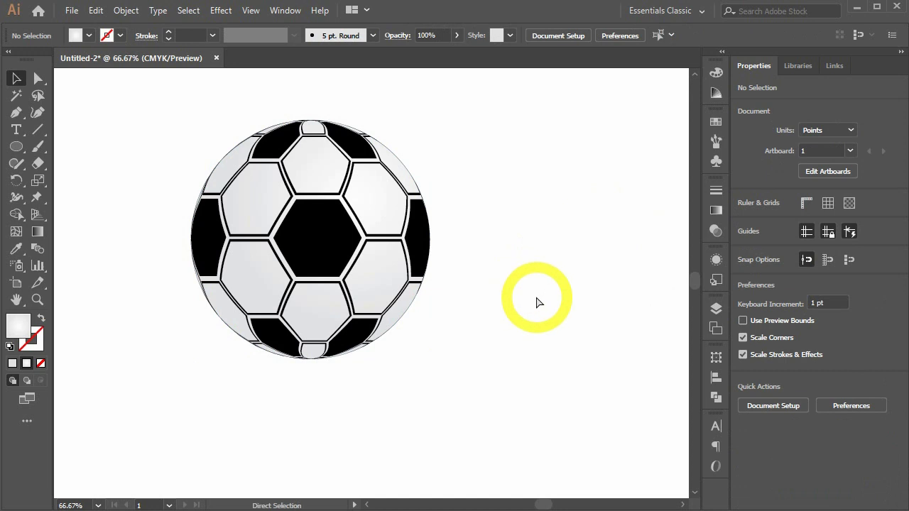
# Step: Select the finished soccer ball group and tilt it about 13.6°
pyautogui.hotkey('ctrl', '-')
pyautogui.hotkey('ctrl', '-')
pyautogui.hotkey('ctrl', '-')
pyautogui.hotkey('ctrl', '-')
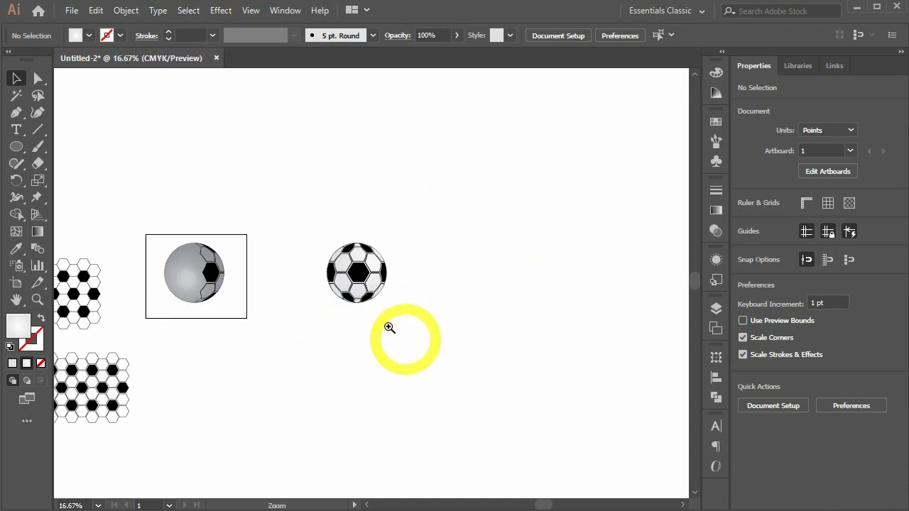
pyautogui.hotkey('ctrl', '+')
pyautogui.moveTo(379, 359)
pyautogui.mouseDown()
pyautogui.moveTo(568, 359)
pyautogui.moveTo(545, 375)
pyautogui.mouseUp()
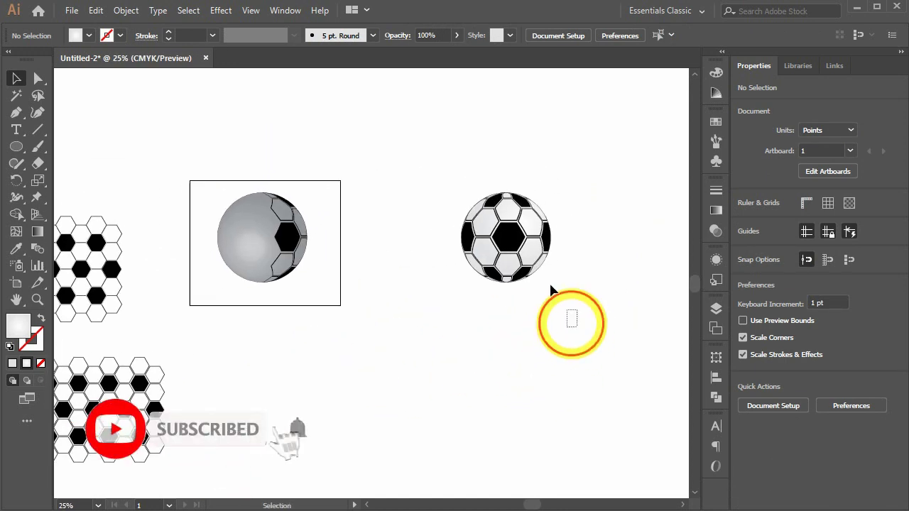
pyautogui.moveTo(442, 162)
pyautogui.mouseDown()
pyautogui.moveTo(590, 339)
pyautogui.moveTo(546, 311)
pyautogui.moveTo(570, 274)
pyautogui.moveTo(590, 365)
pyautogui.moveTo(574, 365)
pyautogui.mouseUp()
pyautogui.click(590, 365)
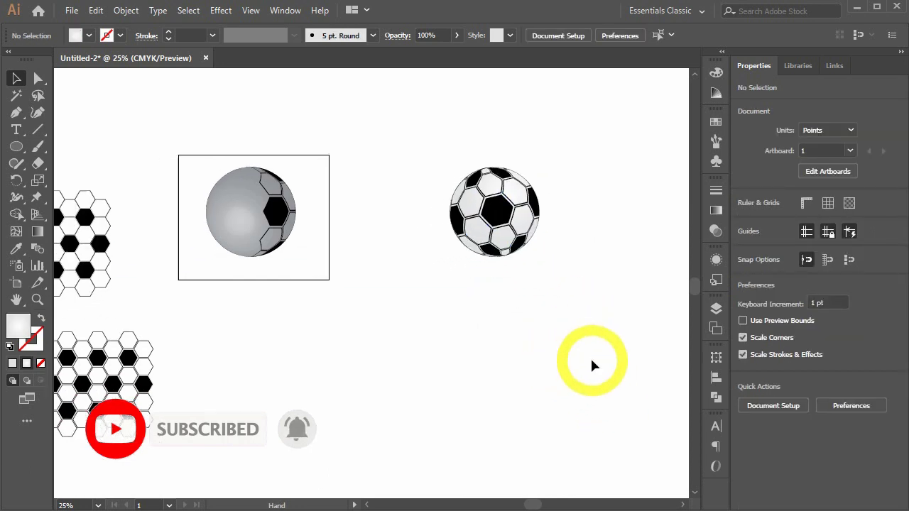
# Step: Zoom in on the tilted ball and recentre the view
pyautogui.click(480, 266)
pyautogui.click(386, 262)
pyautogui.click(522, 328)
pyautogui.click(574, 375)
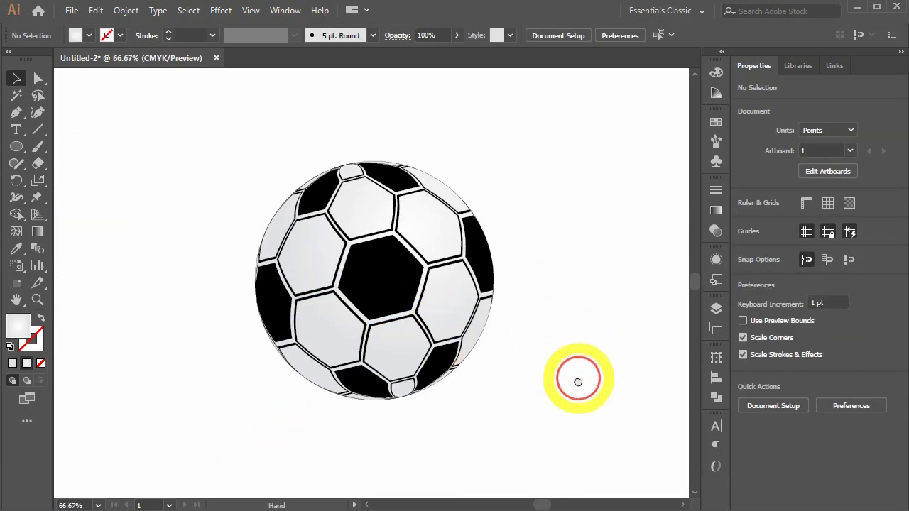
pyautogui.moveTo(601, 385)
pyautogui.mouseDown()
pyautogui.moveTo(619, 398)
pyautogui.moveTo(626, 391)
pyautogui.mouseUp()
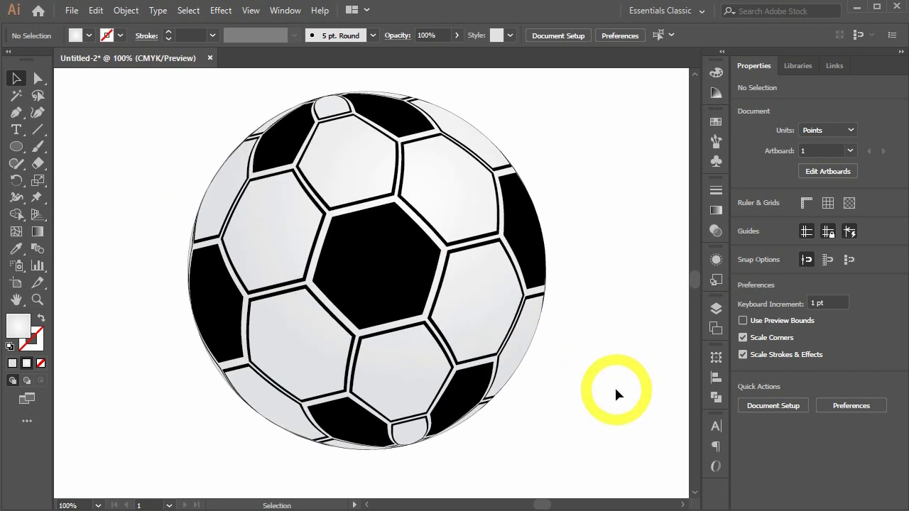
pyautogui.hotkey('ctrl', '-')
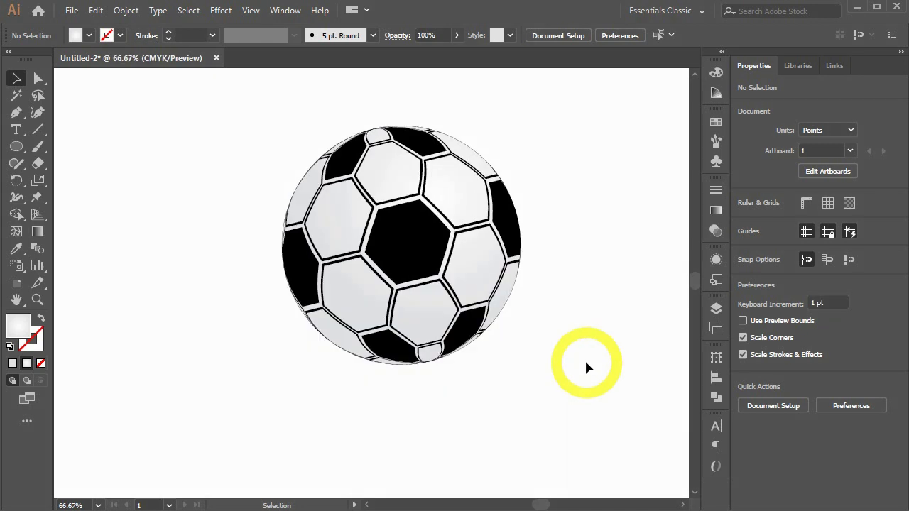
pyautogui.click(471, 259)
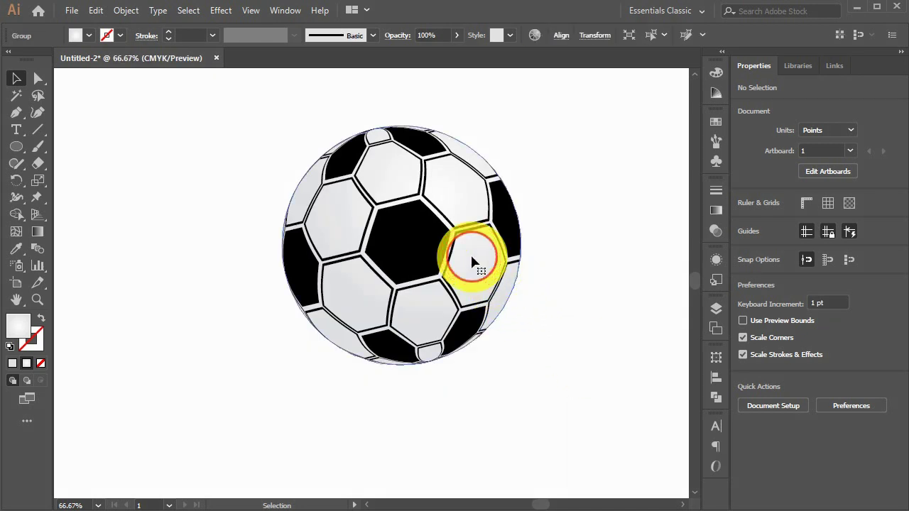
pyautogui.click(584, 360)
pyautogui.moveTo(523, 415); pyautogui.dragTo(543, 410)
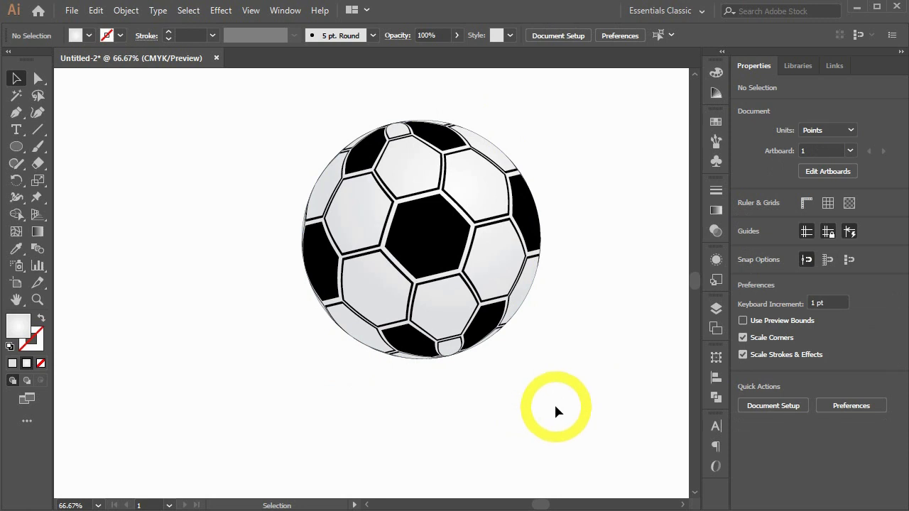
# Step: Zoom out to check all the artwork, then zoom back in on the ball
pyautogui.hotkey('ctrl', '-')
pyautogui.hotkey('ctrl', '-')
pyautogui.hotkey('ctrl', '-')
pyautogui.hotkey('ctrl', '-')
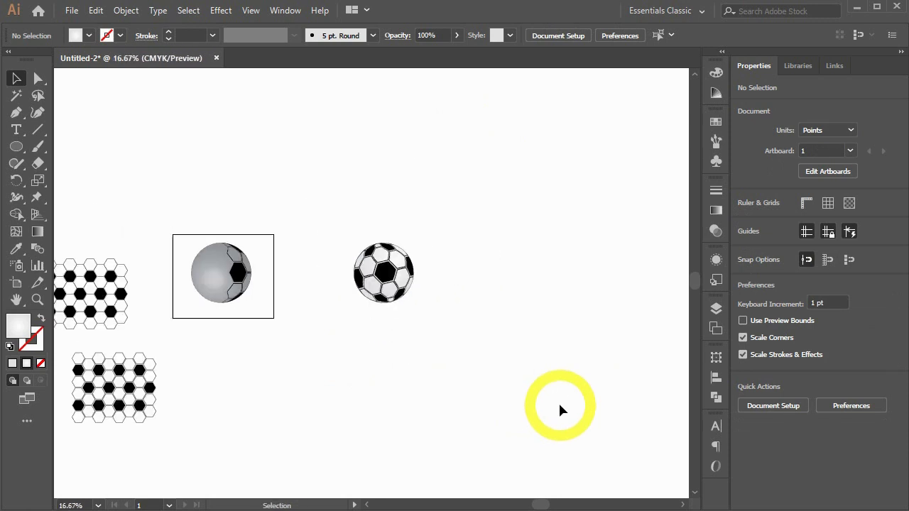
pyautogui.hotkey('ctrl', '+')
pyautogui.moveTo(548, 371); pyautogui.dragTo(372, 233)
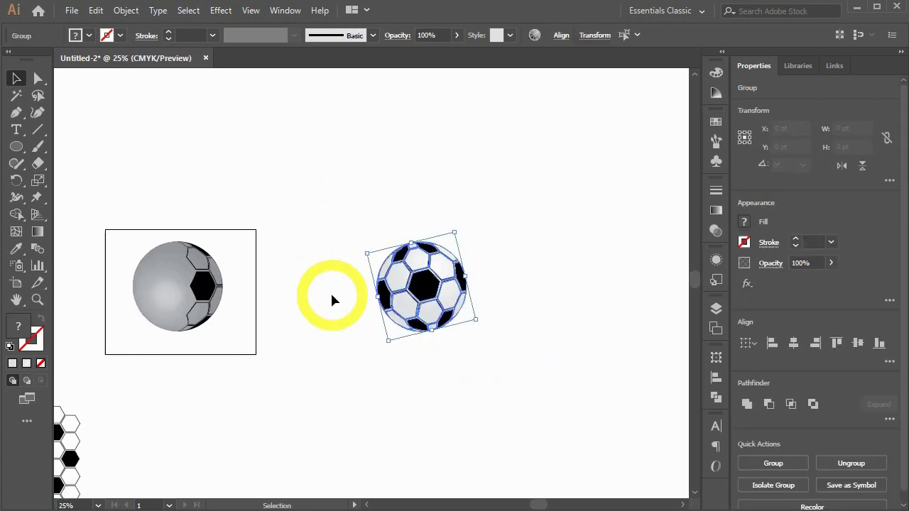
pyautogui.click(400, 365)
pyautogui.hotkey('ctrl', '+')
pyautogui.hotkey('ctrl', '+')
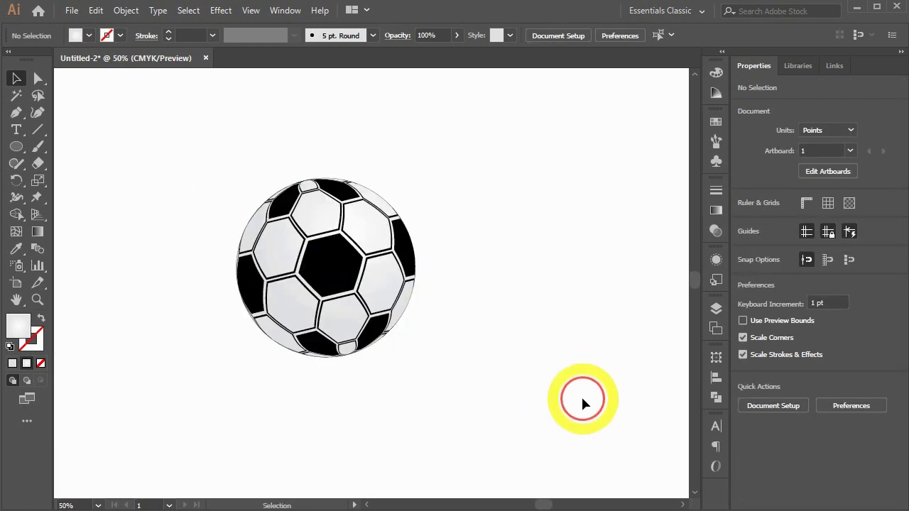
pyautogui.scroll(1, 568, 405)
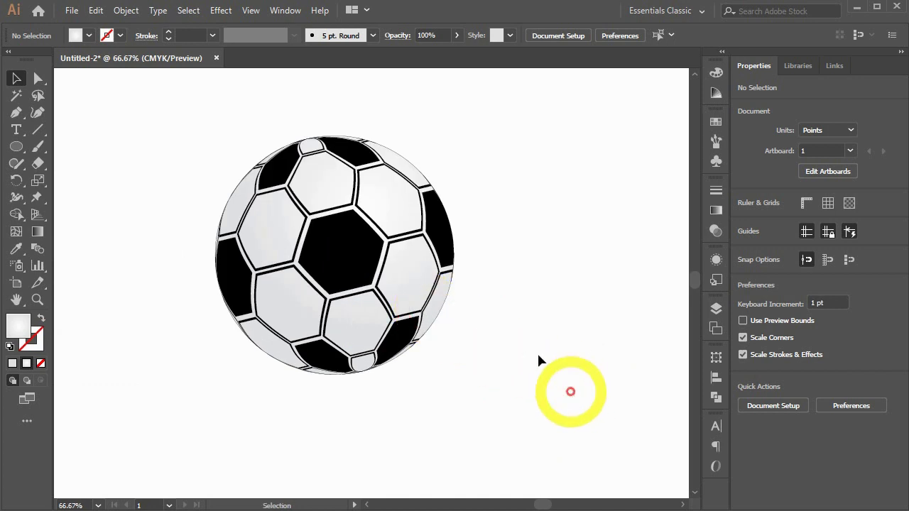
pyautogui.scroll(1, 361, 216)
# Step: Select all black patches via Select > Same > Fill Color and set them to 94% K
pyautogui.press('a')
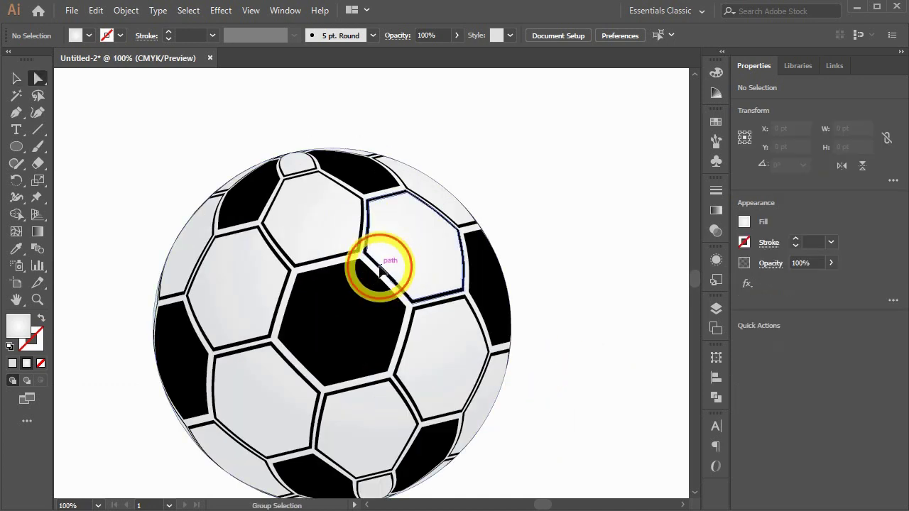
pyautogui.click(379, 268)
pyautogui.click(188, 10)
pyautogui.moveTo(207, 146)
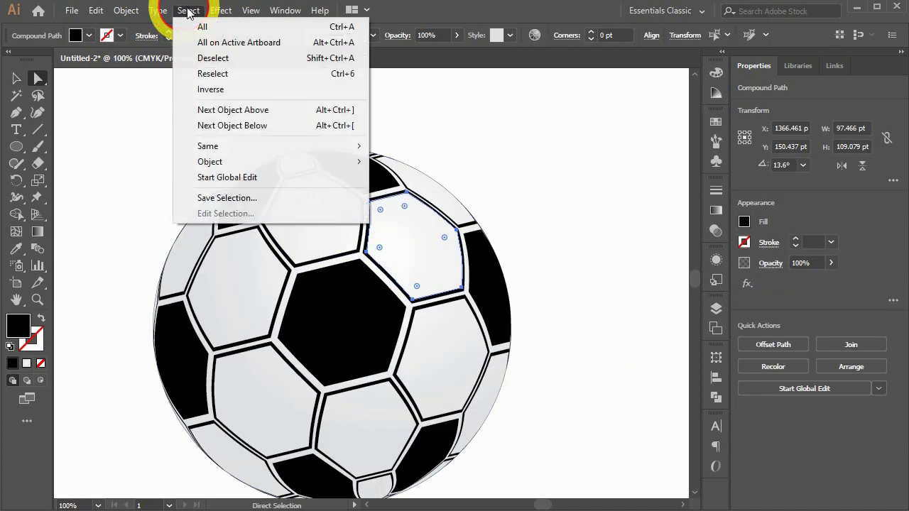
pyautogui.click(419, 177)
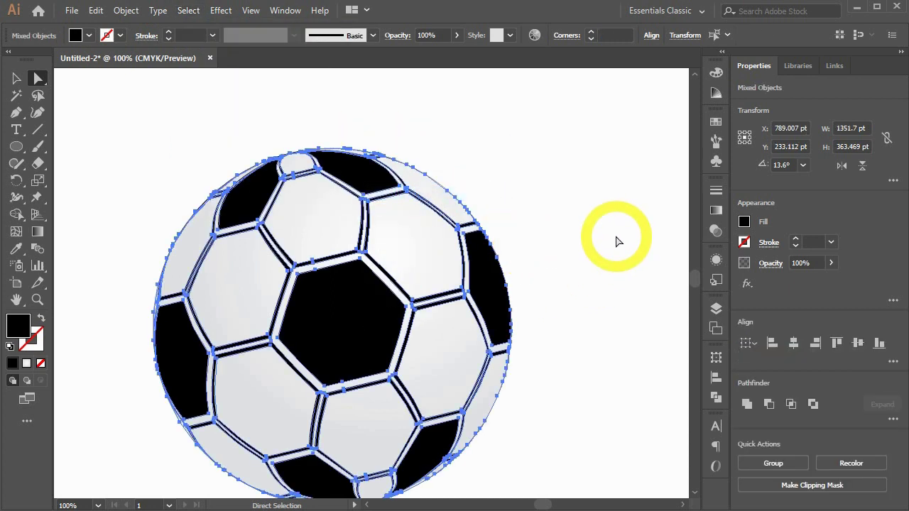
pyautogui.click(715, 72)
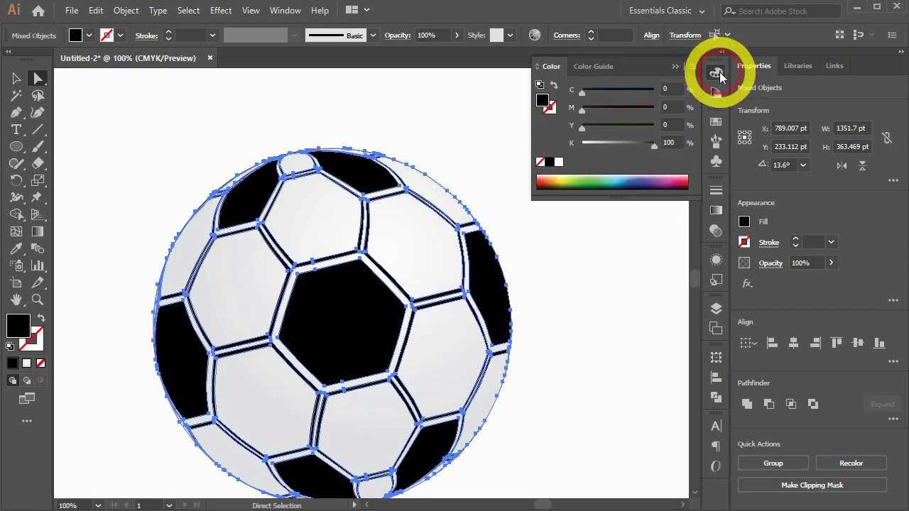
pyautogui.moveTo(654, 145); pyautogui.dragTo(649, 151)
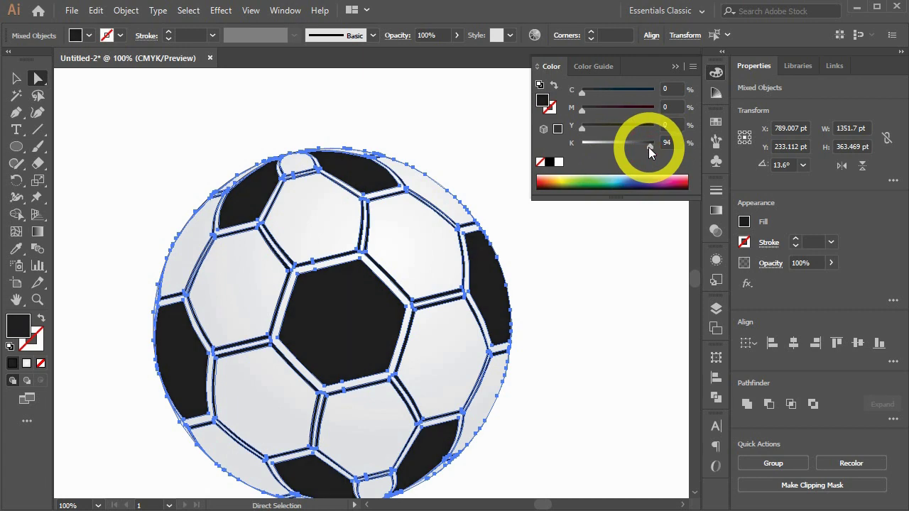
pyautogui.click(716, 72)
pyautogui.click(574, 305)
# Step: Zoom in on the ball and direct-select its shaded base circle
pyautogui.hotkey('ctrl', '-')
pyautogui.hotkey('ctrl', '-')
pyautogui.hotkey('ctrl', '-')
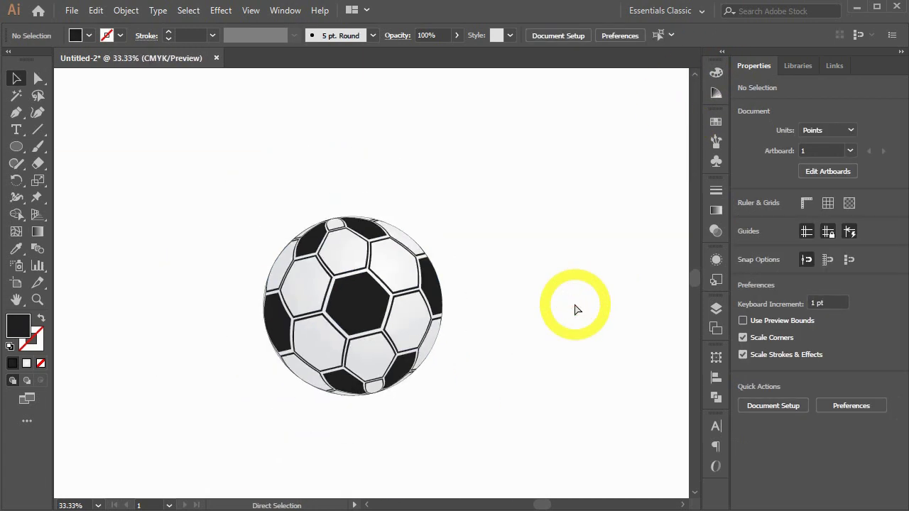
pyautogui.click(363, 314)
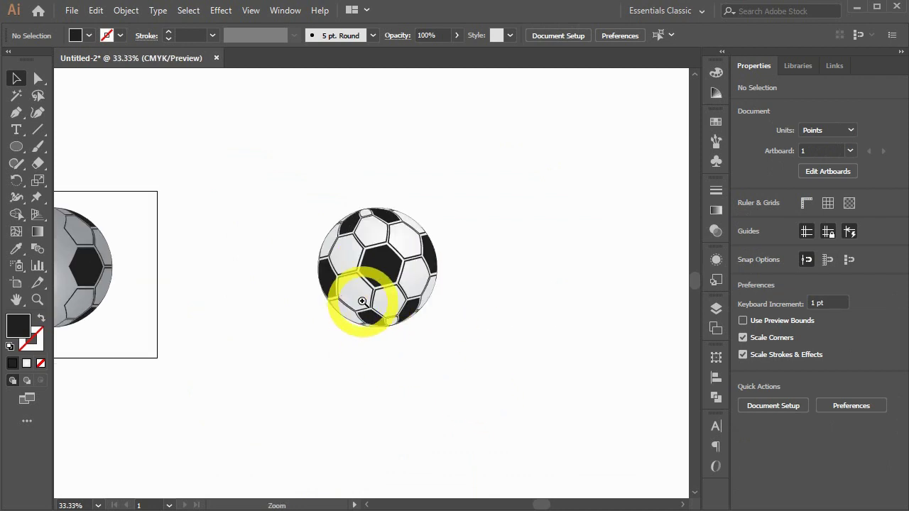
pyautogui.click(361, 302)
pyautogui.click(477, 335)
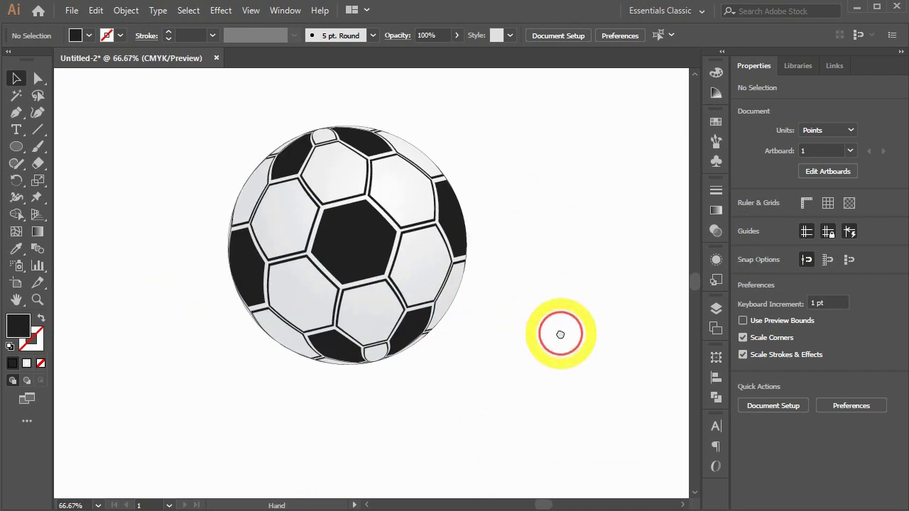
pyautogui.press('a')
pyautogui.click(290, 218)
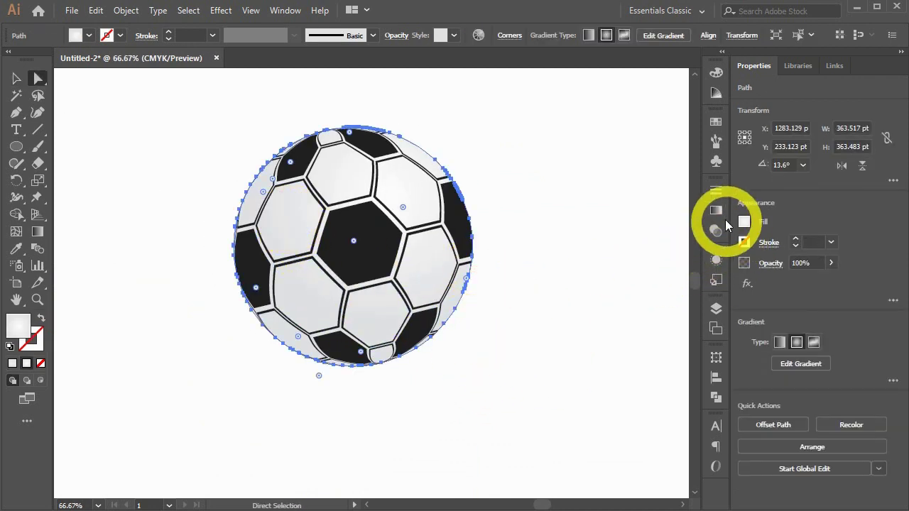
# Step: Inspect the left gradient stop's colour, switching its mode between CMYK and RGB
pyautogui.click(716, 210)
pyautogui.click(673, 319)
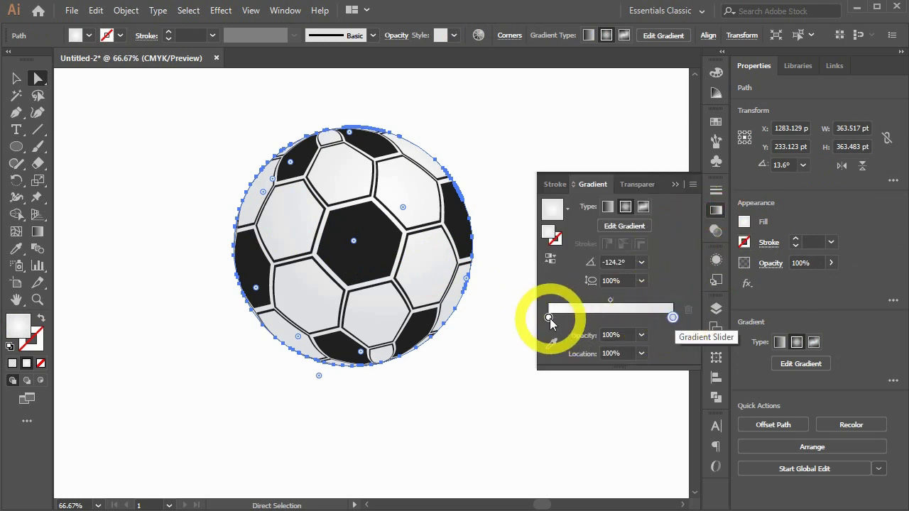
pyautogui.click(549, 318)
pyautogui.doubleClick(549, 318)
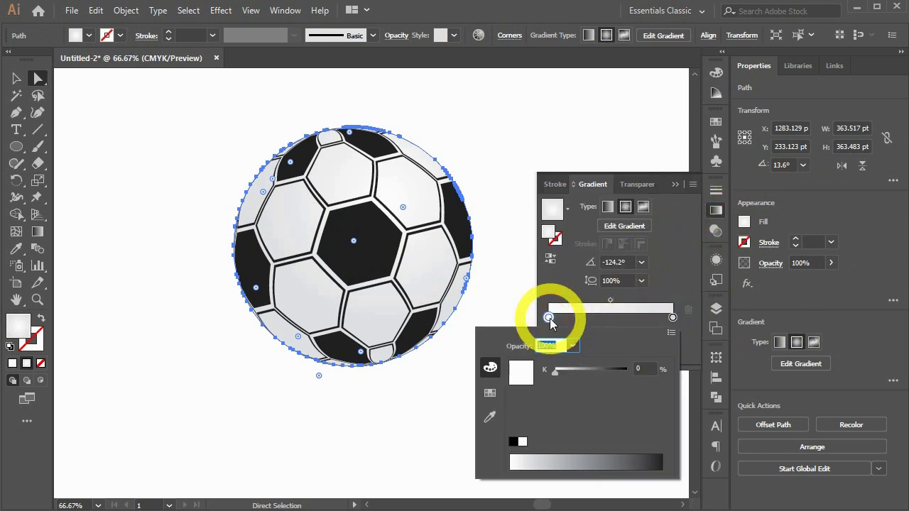
pyautogui.click(671, 334)
pyautogui.click(706, 382)
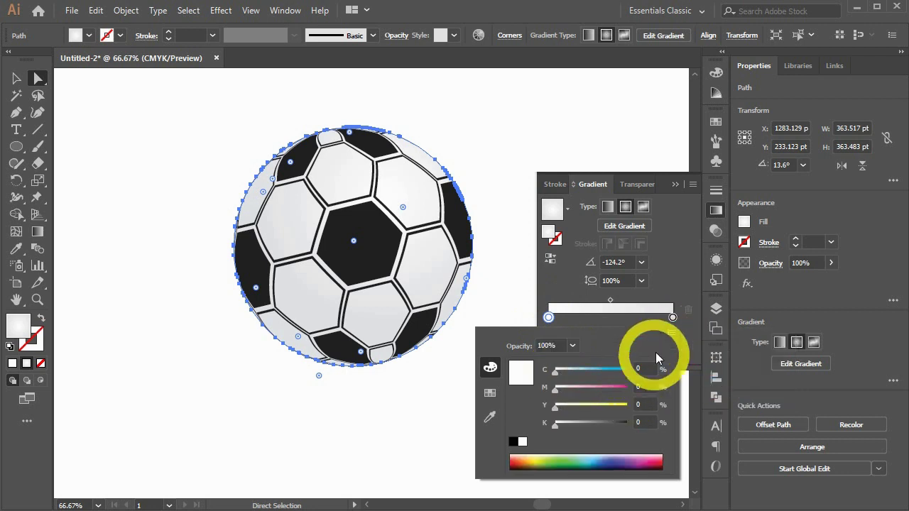
pyautogui.click(671, 333)
pyautogui.click(692, 295)
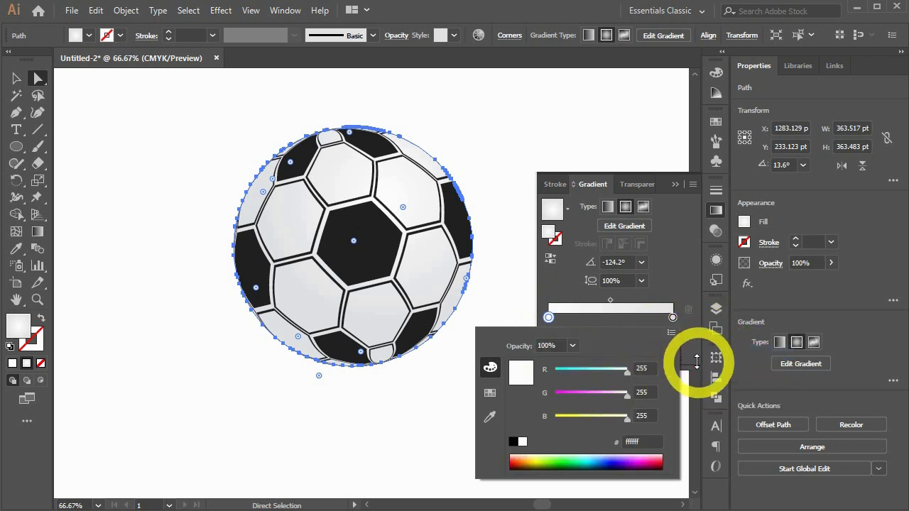
# Step: Set the right gradient stop to CMYK 0/0/0/18
pyautogui.click(673, 318)
pyautogui.doubleClick(673, 317)
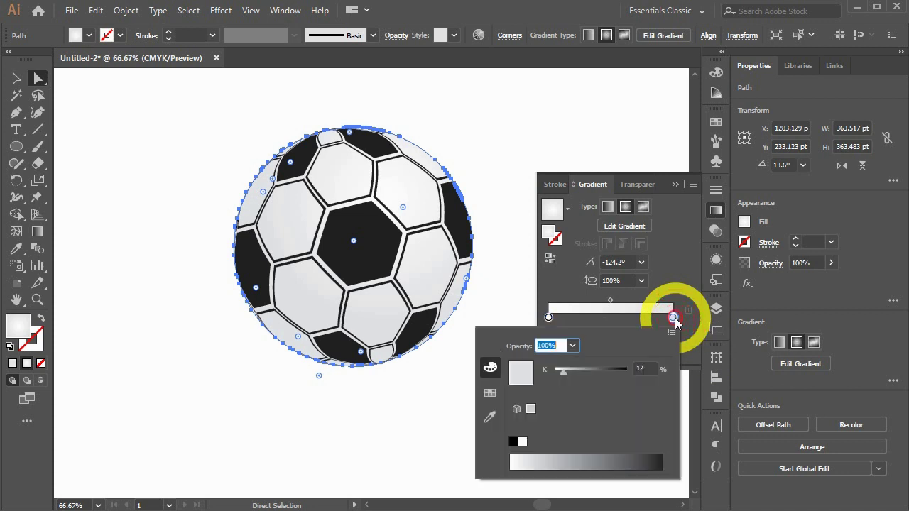
pyautogui.click(671, 332)
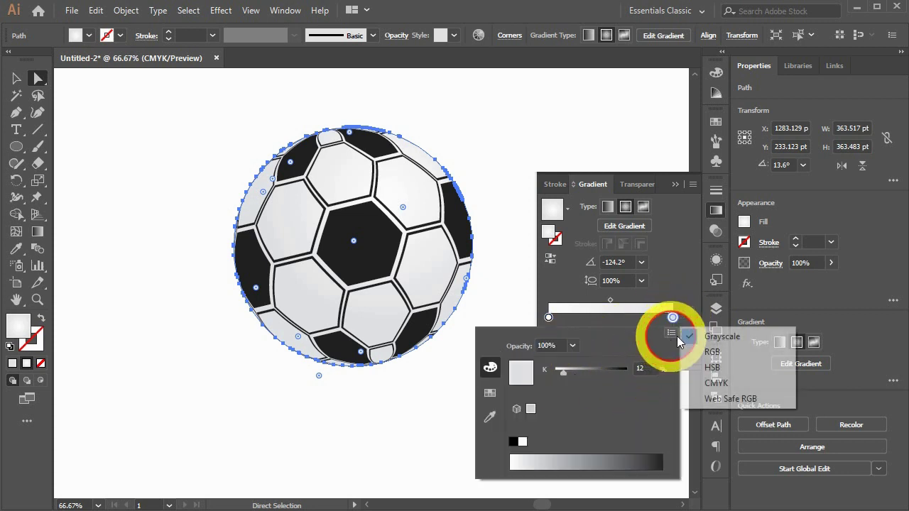
pyautogui.click(711, 352)
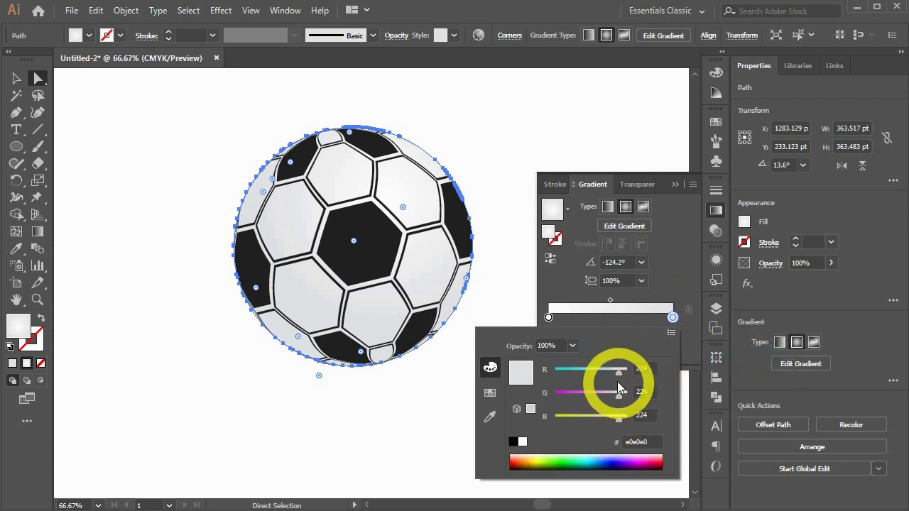
pyautogui.click(671, 333)
pyautogui.click(716, 383)
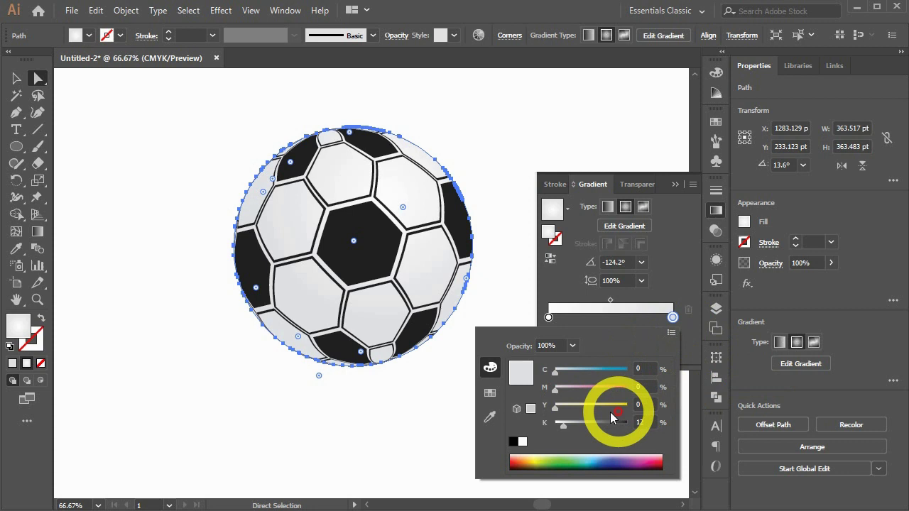
pyautogui.click(566, 428)
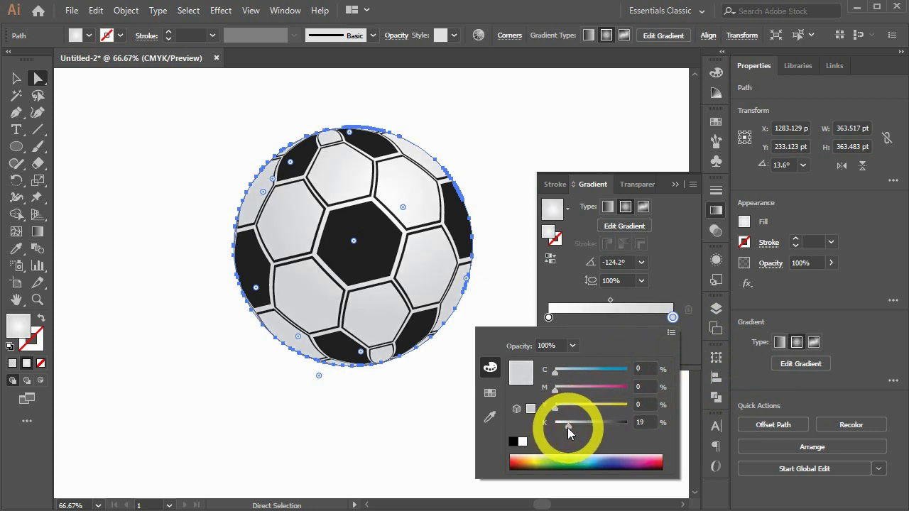
pyautogui.moveTo(567, 428); pyautogui.dragTo(566, 429)
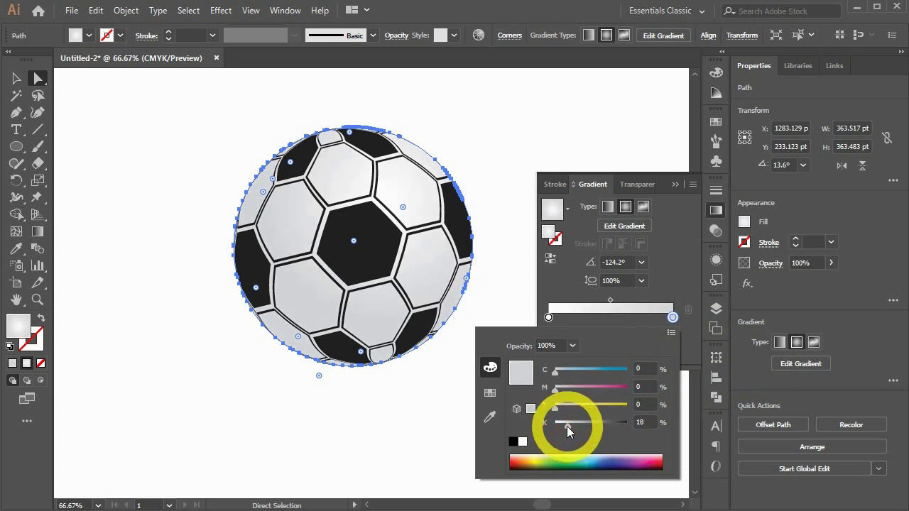
pyautogui.click(717, 211)
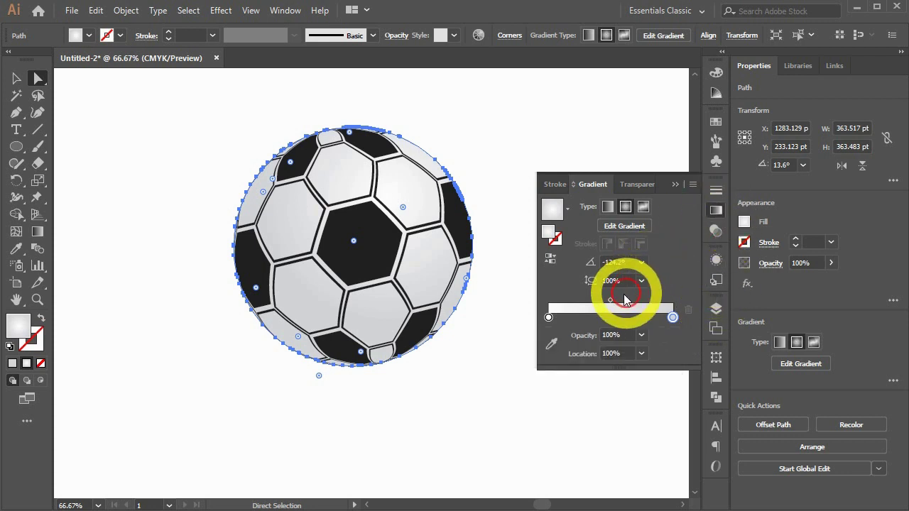
# Step: Drag the gradient midpoint out to about 79.6% and return to the Selection tool
pyautogui.click(611, 301)
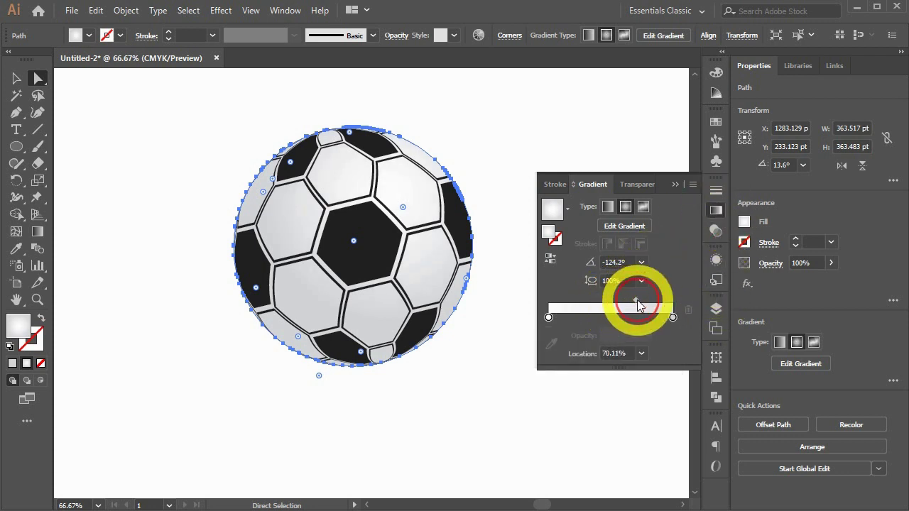
pyautogui.moveTo(637, 301)
pyautogui.mouseDown()
pyautogui.moveTo(654, 304)
pyautogui.moveTo(647, 299)
pyautogui.mouseUp()
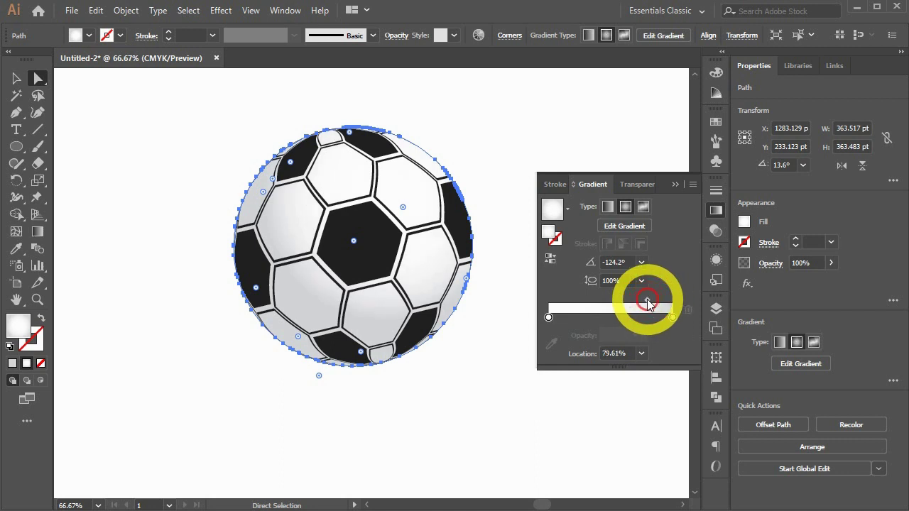
pyautogui.click(716, 211)
pyautogui.press('v')
pyautogui.click(574, 284)
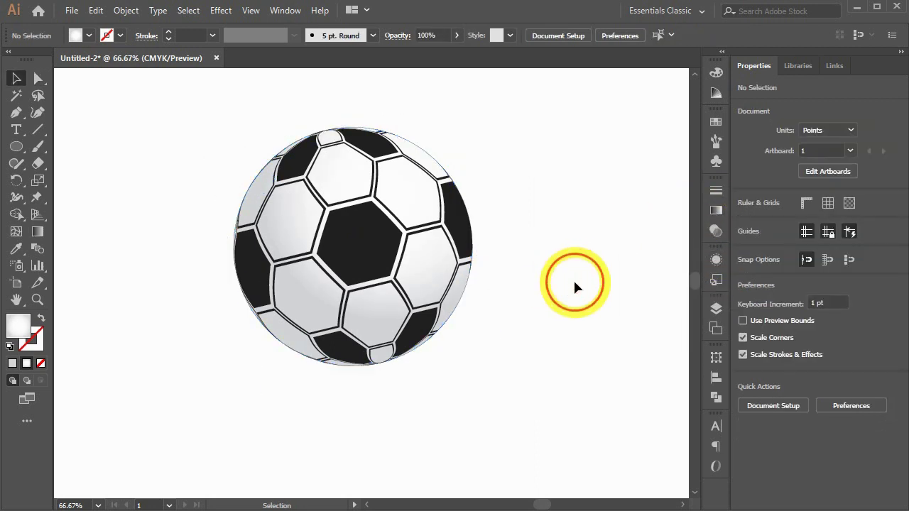
pyautogui.hotkey('ctrl', '-')
pyautogui.hotkey('ctrl', '-')
pyautogui.hotkey('ctrl', '-')
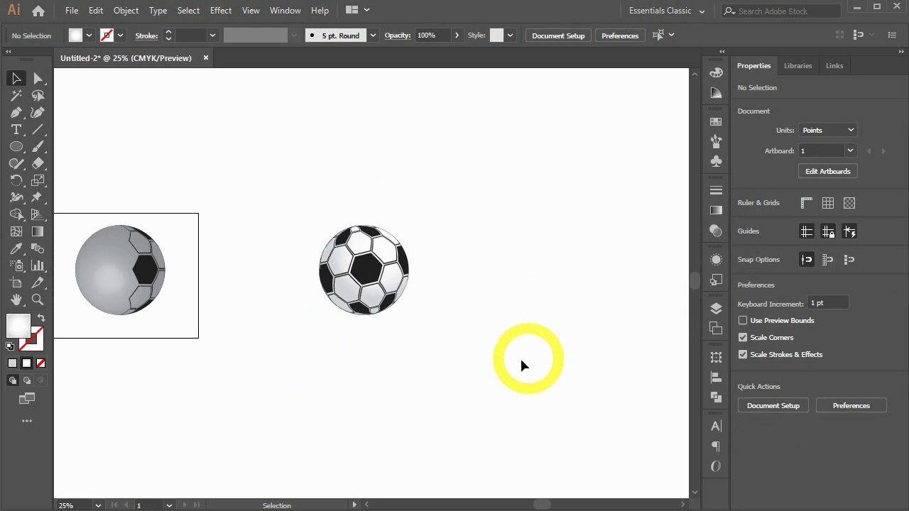
pyautogui.moveTo(455, 362); pyautogui.dragTo(497, 341)
pyautogui.click(395, 258)
pyautogui.click(345, 263)
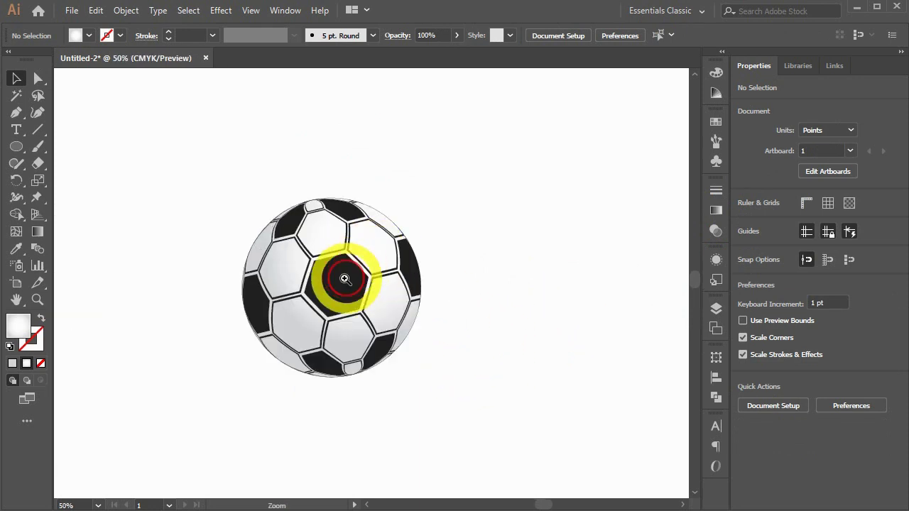
pyautogui.click(349, 278)
pyautogui.click(349, 279)
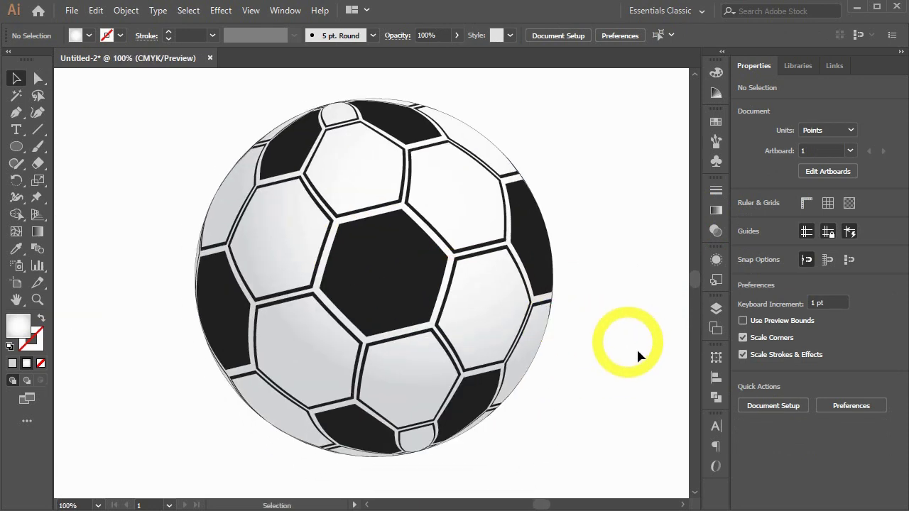
pyautogui.click(637, 363)
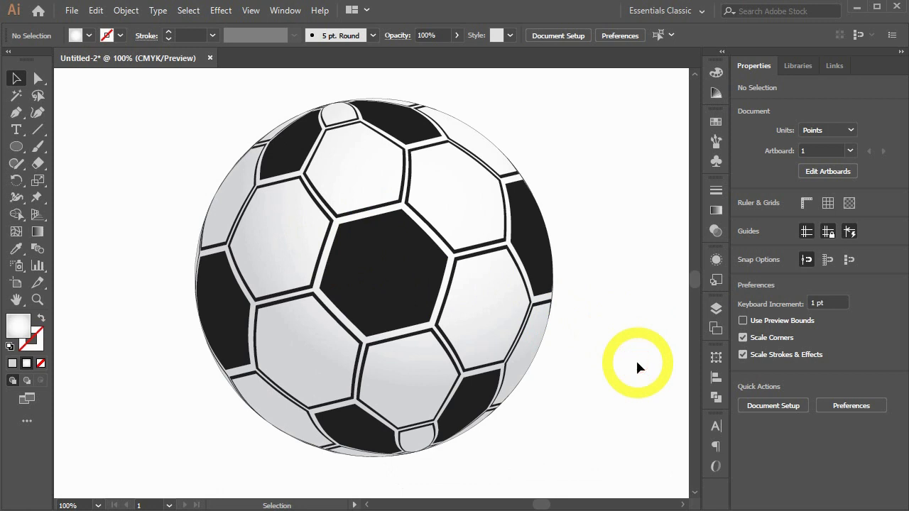
pyautogui.hotkey('ctrl', '-')
pyautogui.hotkey('ctrl', '-')
pyautogui.hotkey('ctrl', '-')
pyautogui.hotkey('ctrl', '-')
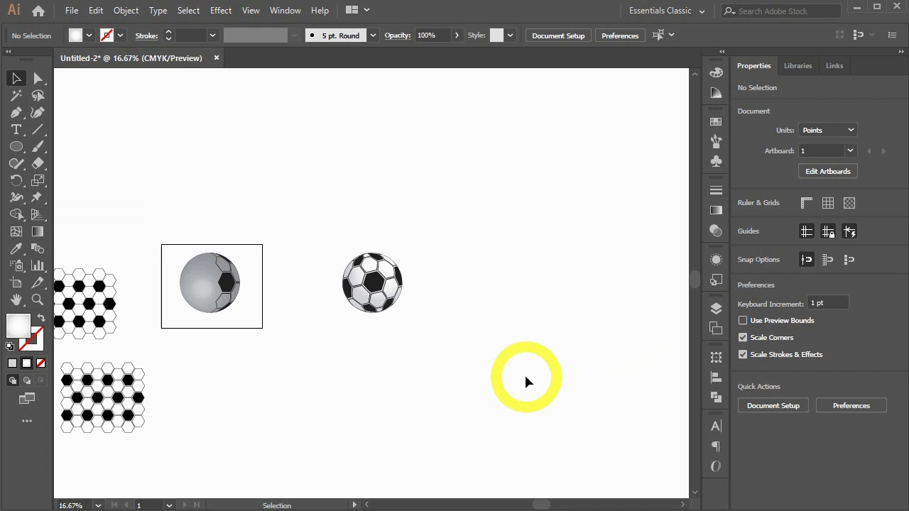
pyautogui.click(384, 294)
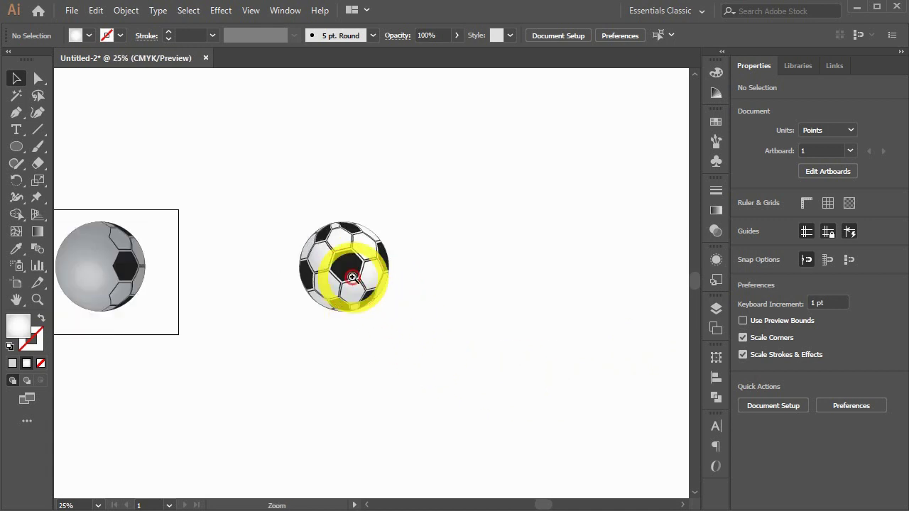
pyautogui.click(359, 301)
pyautogui.click(440, 367)
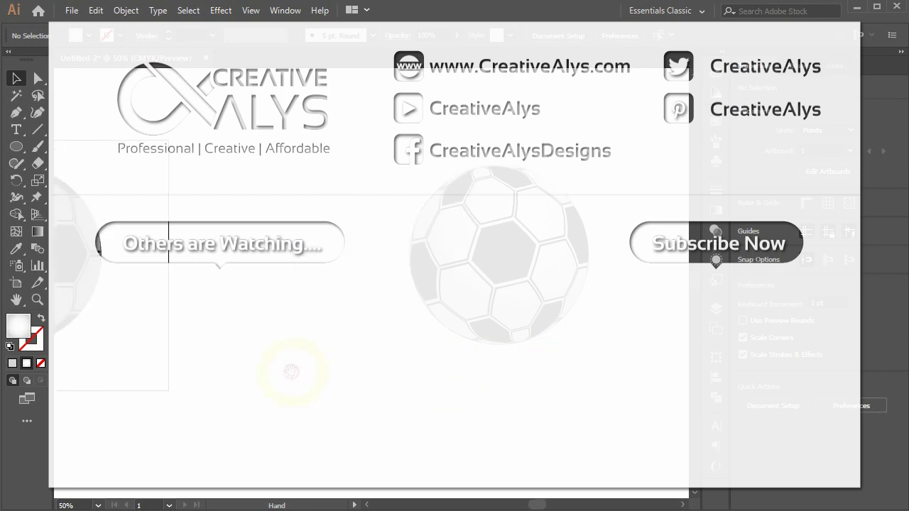
# Step: View the ball at 100% and briefly select the central pentagon patch
pyautogui.click(355, 282)
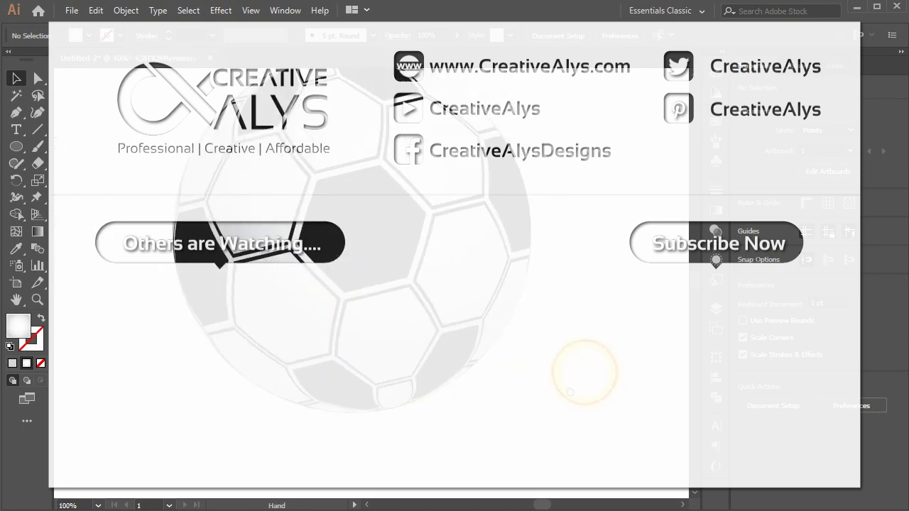
pyautogui.moveTo(581, 423); pyautogui.dragTo(584, 414)
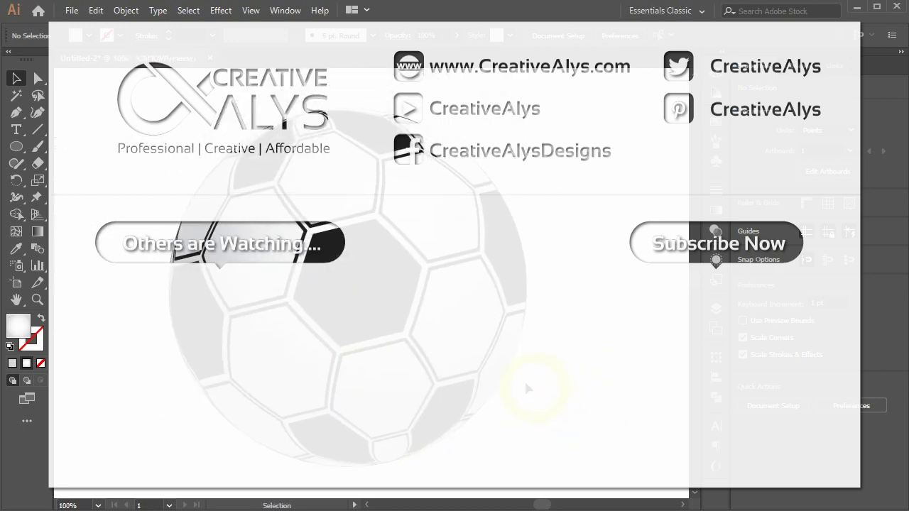
pyautogui.press('a')
pyautogui.click(355, 274)
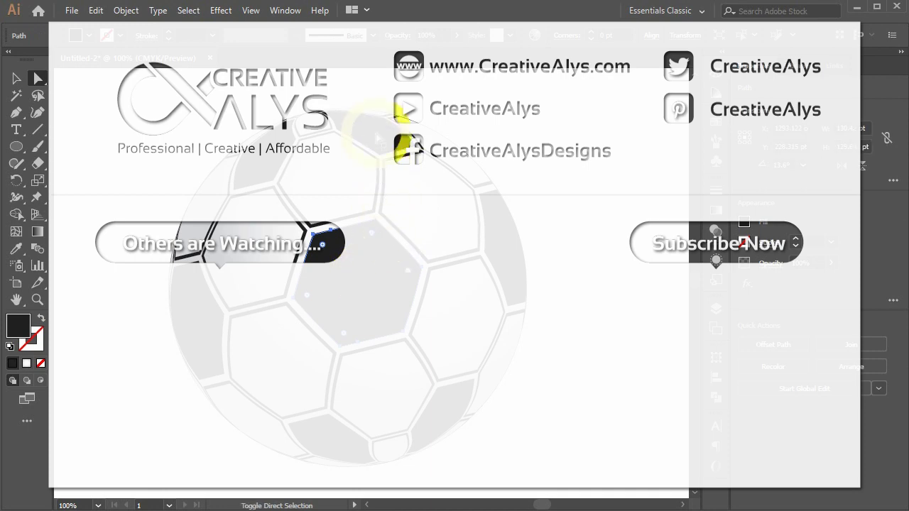
pyautogui.press('v')
pyautogui.click(599, 361)
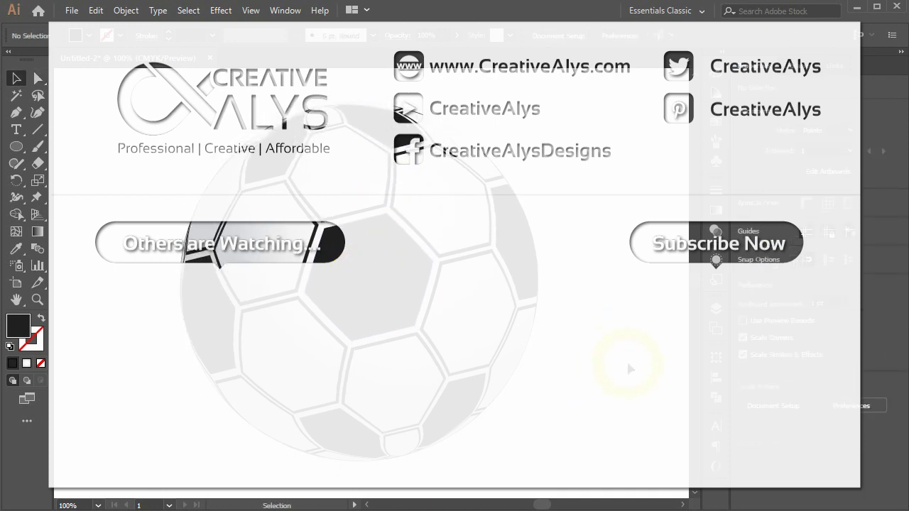
# Step: Hide the interface with Tab, zooming to 150% and back to 100%
pyautogui.press('Tab')
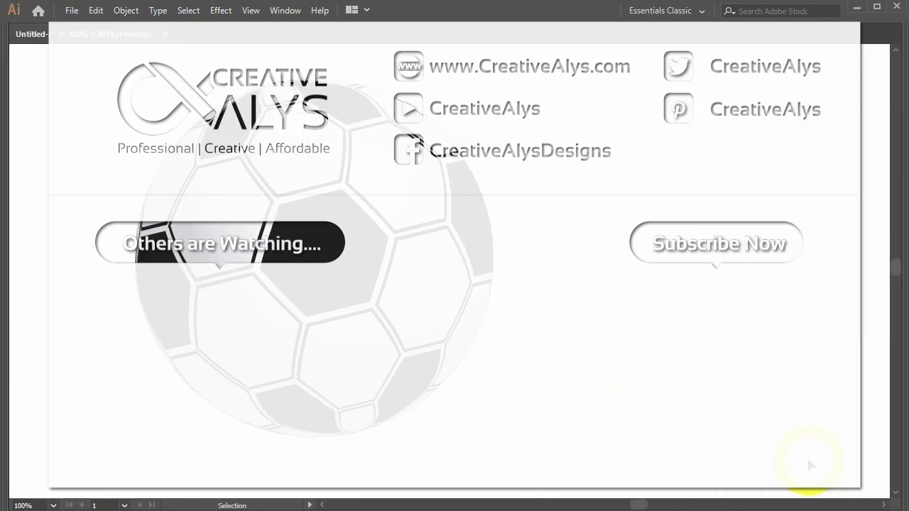
pyautogui.hotkey('ctrl', '+')
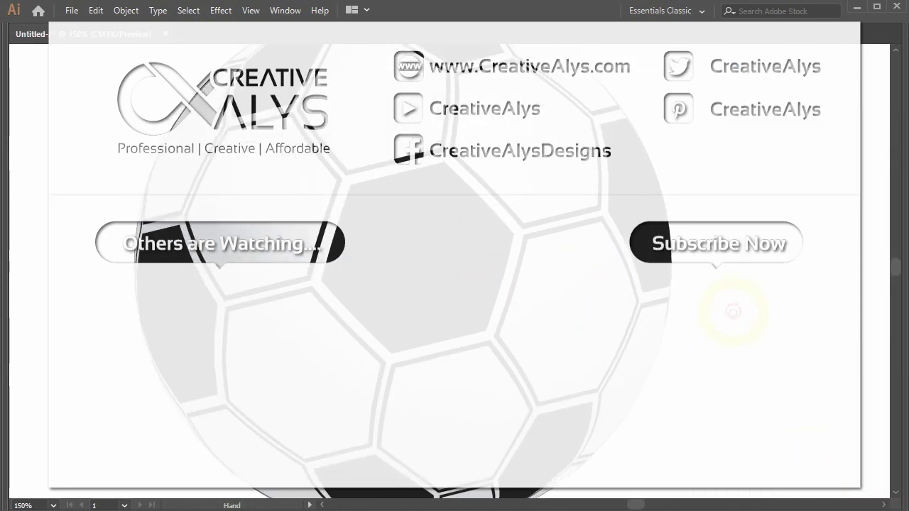
pyautogui.hotkey('ctrl', '-')
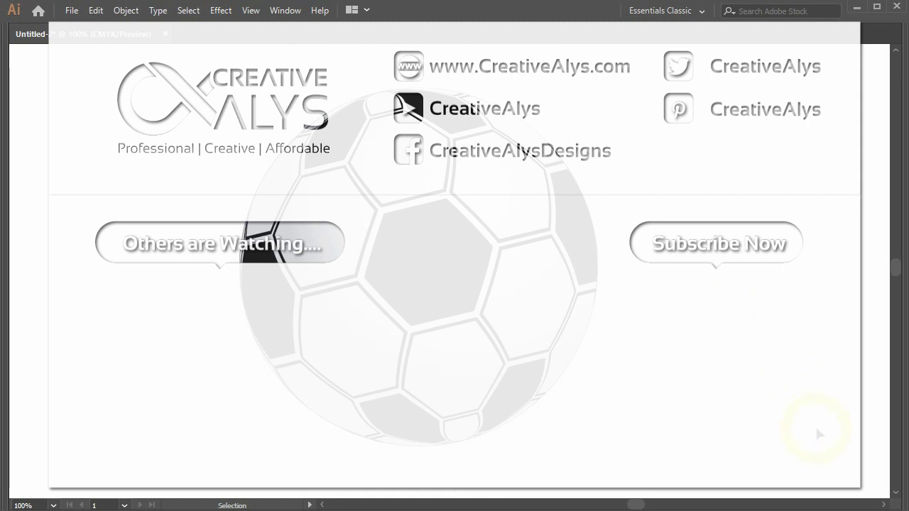
pyautogui.press('space')
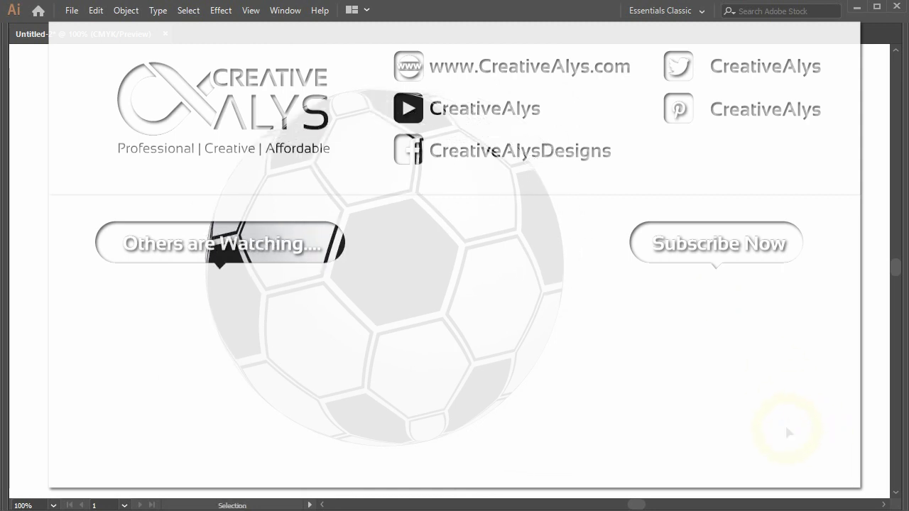